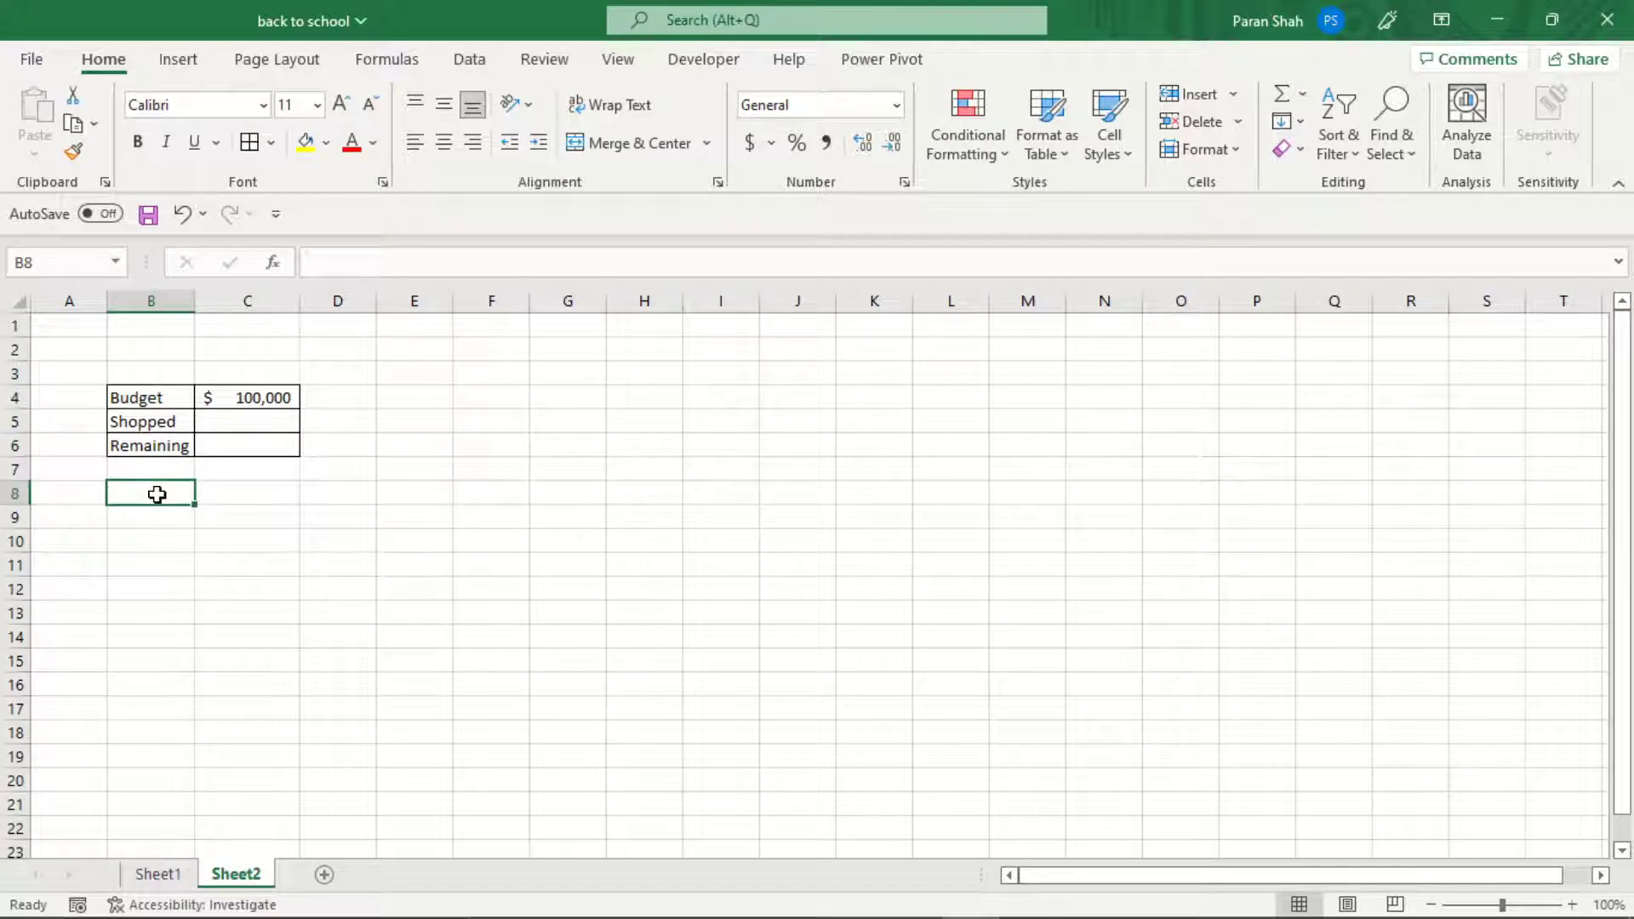
Enter the title "Shipping List" in B8 and the column header "Items" in B9.
type("h")
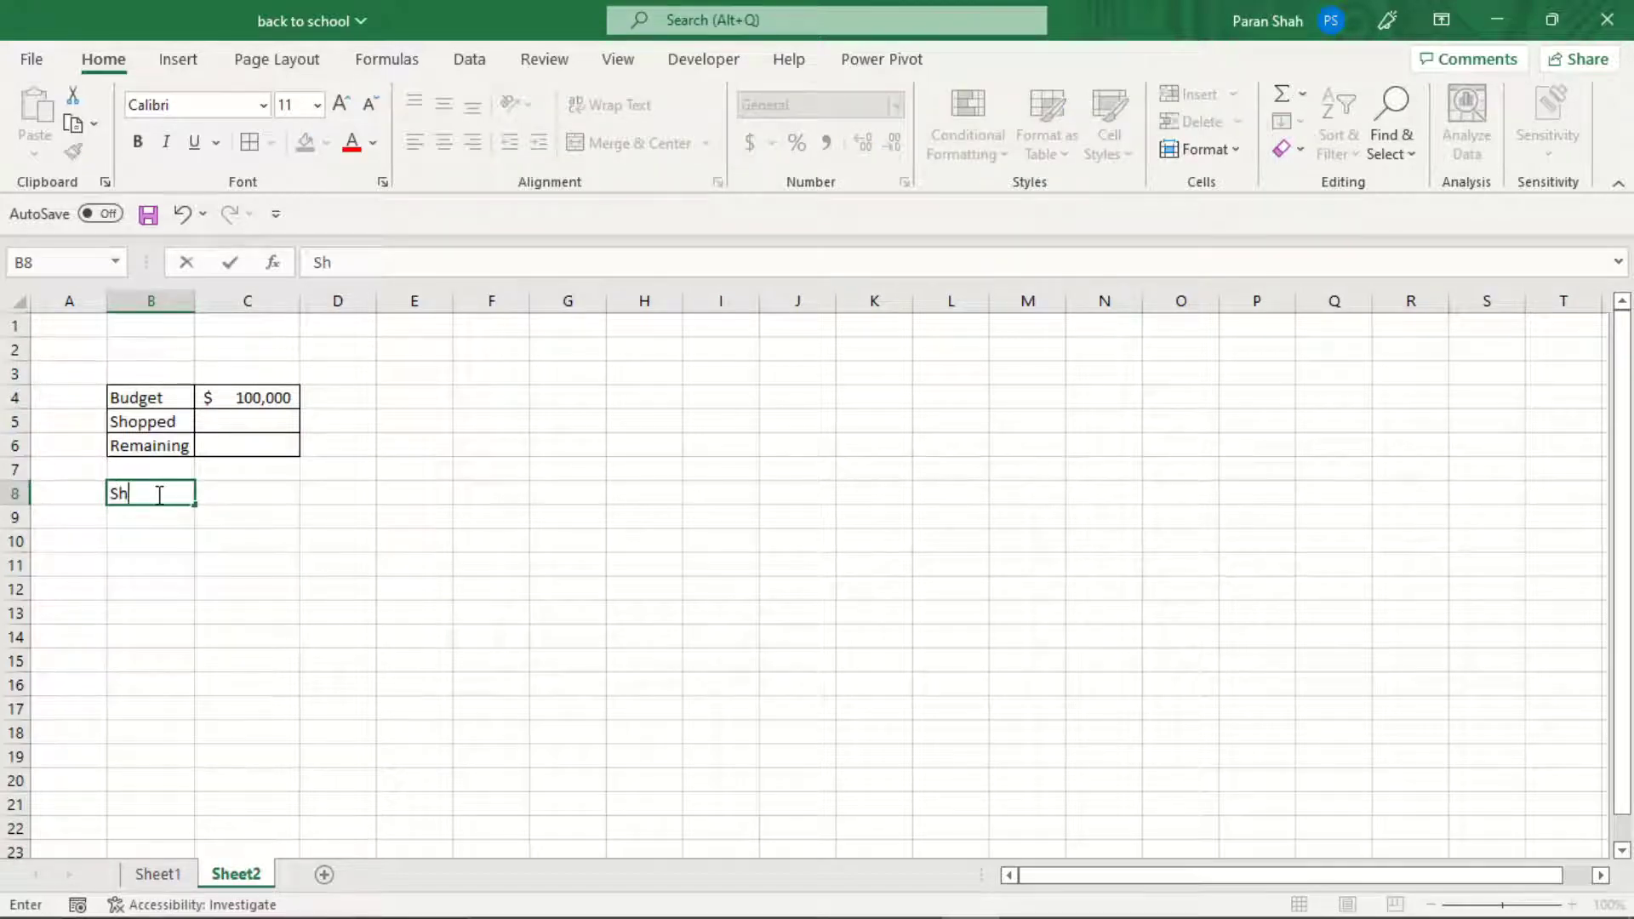
type("ipping List")
key("Return")
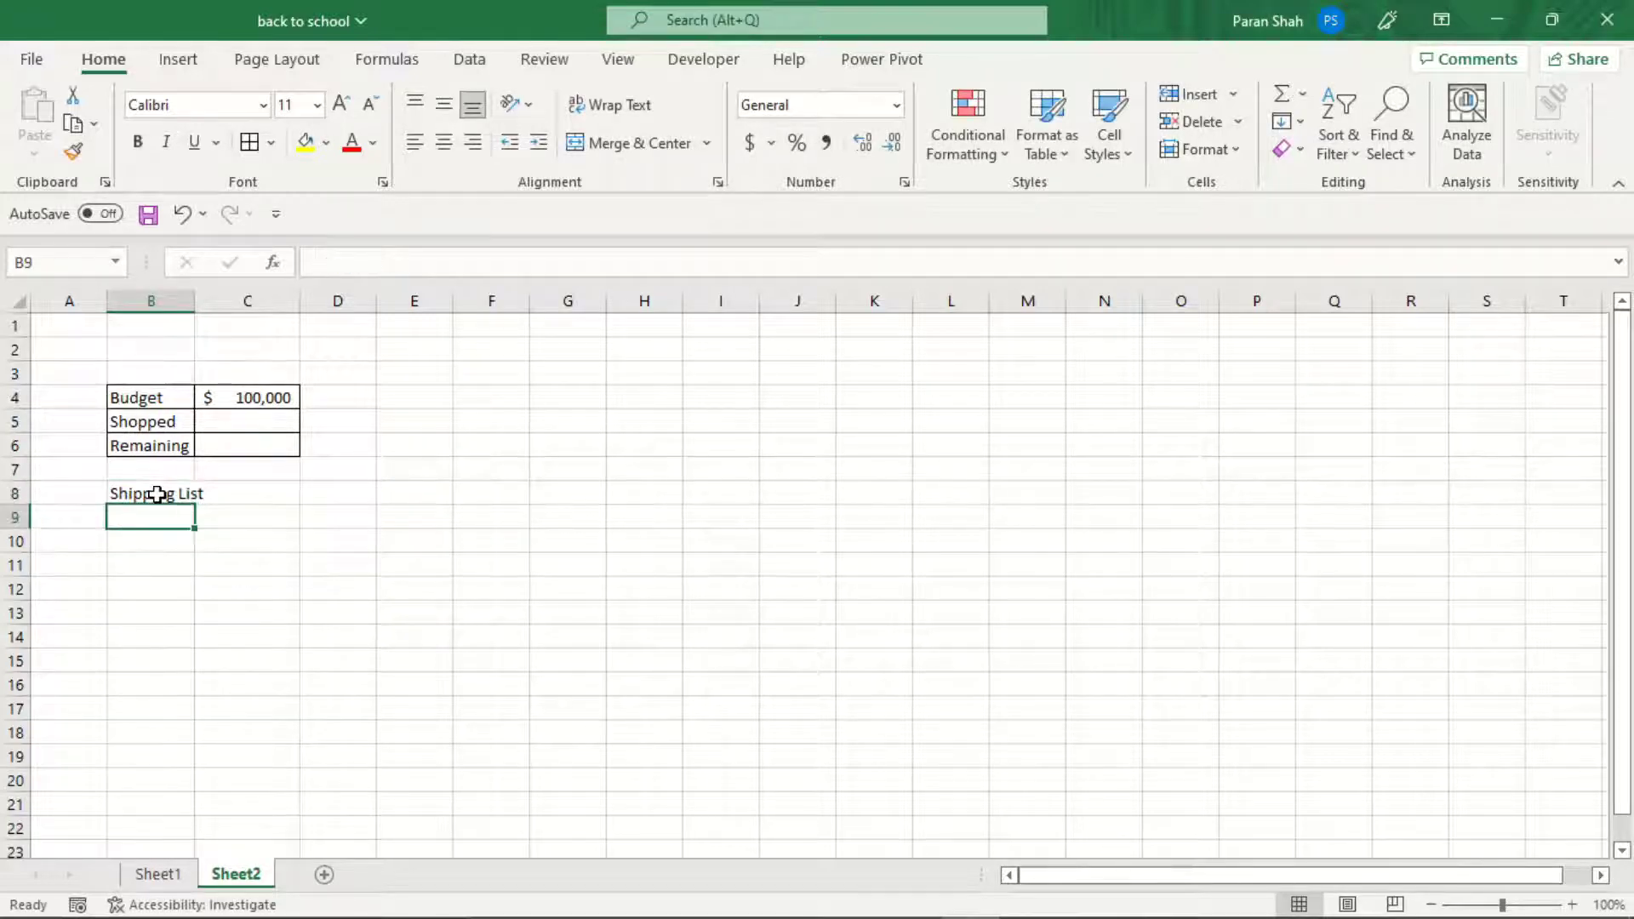
type("List")
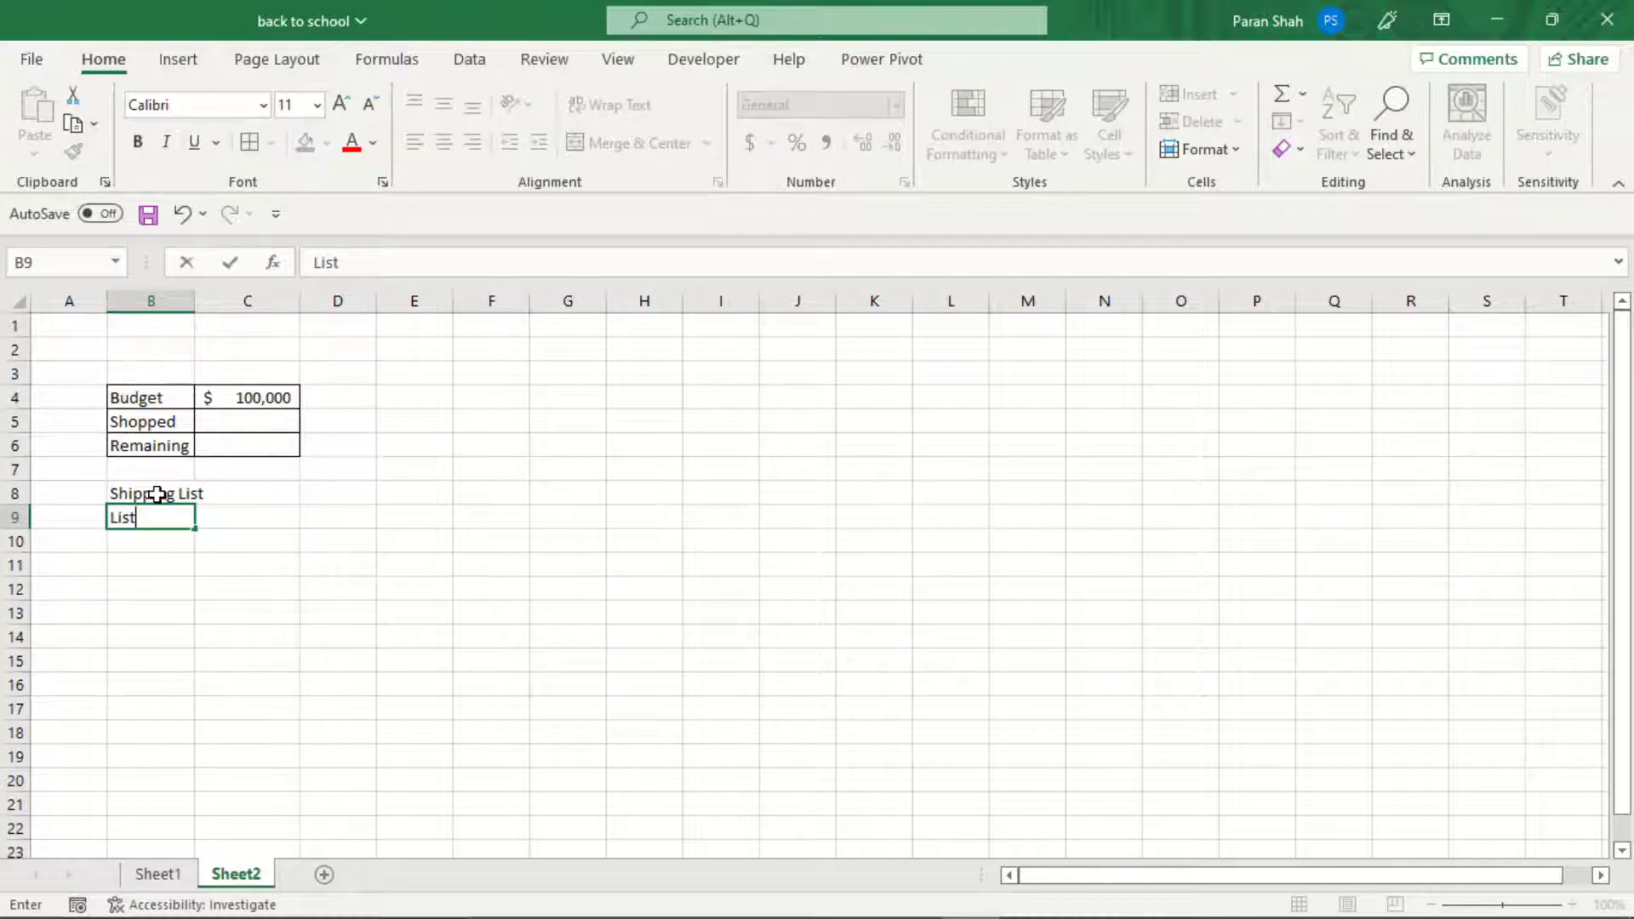
key("Tab")
key("Left")
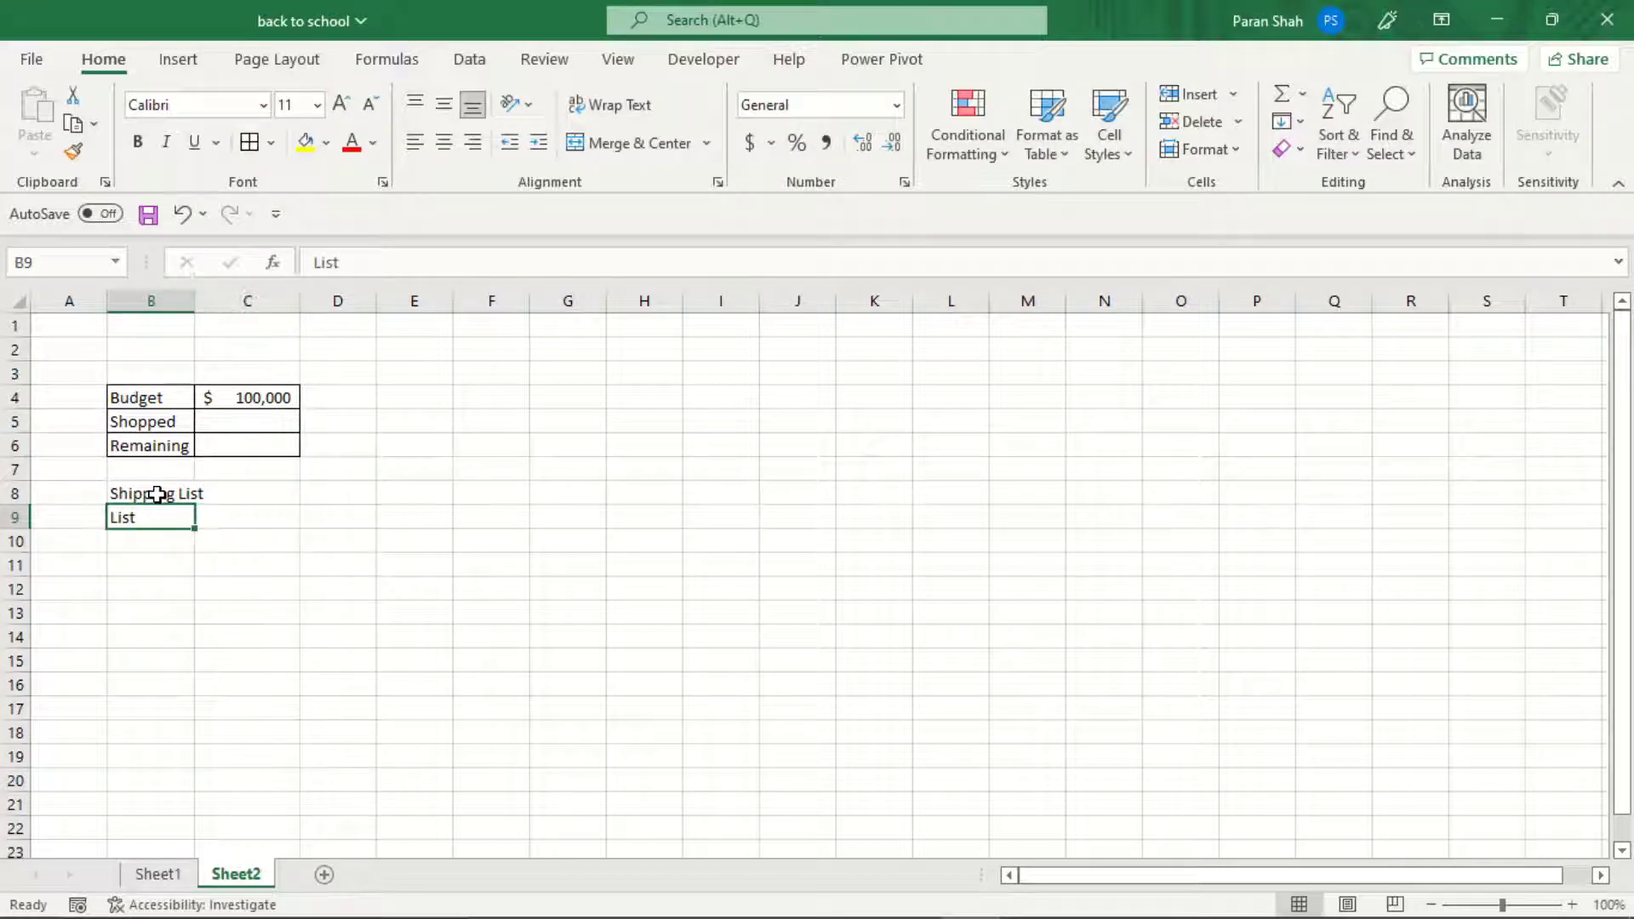
type("Items")
key("Return")
Copy the list of school items from English to Sneakers into the Items column, starting at B10.
key("ctrl+c")
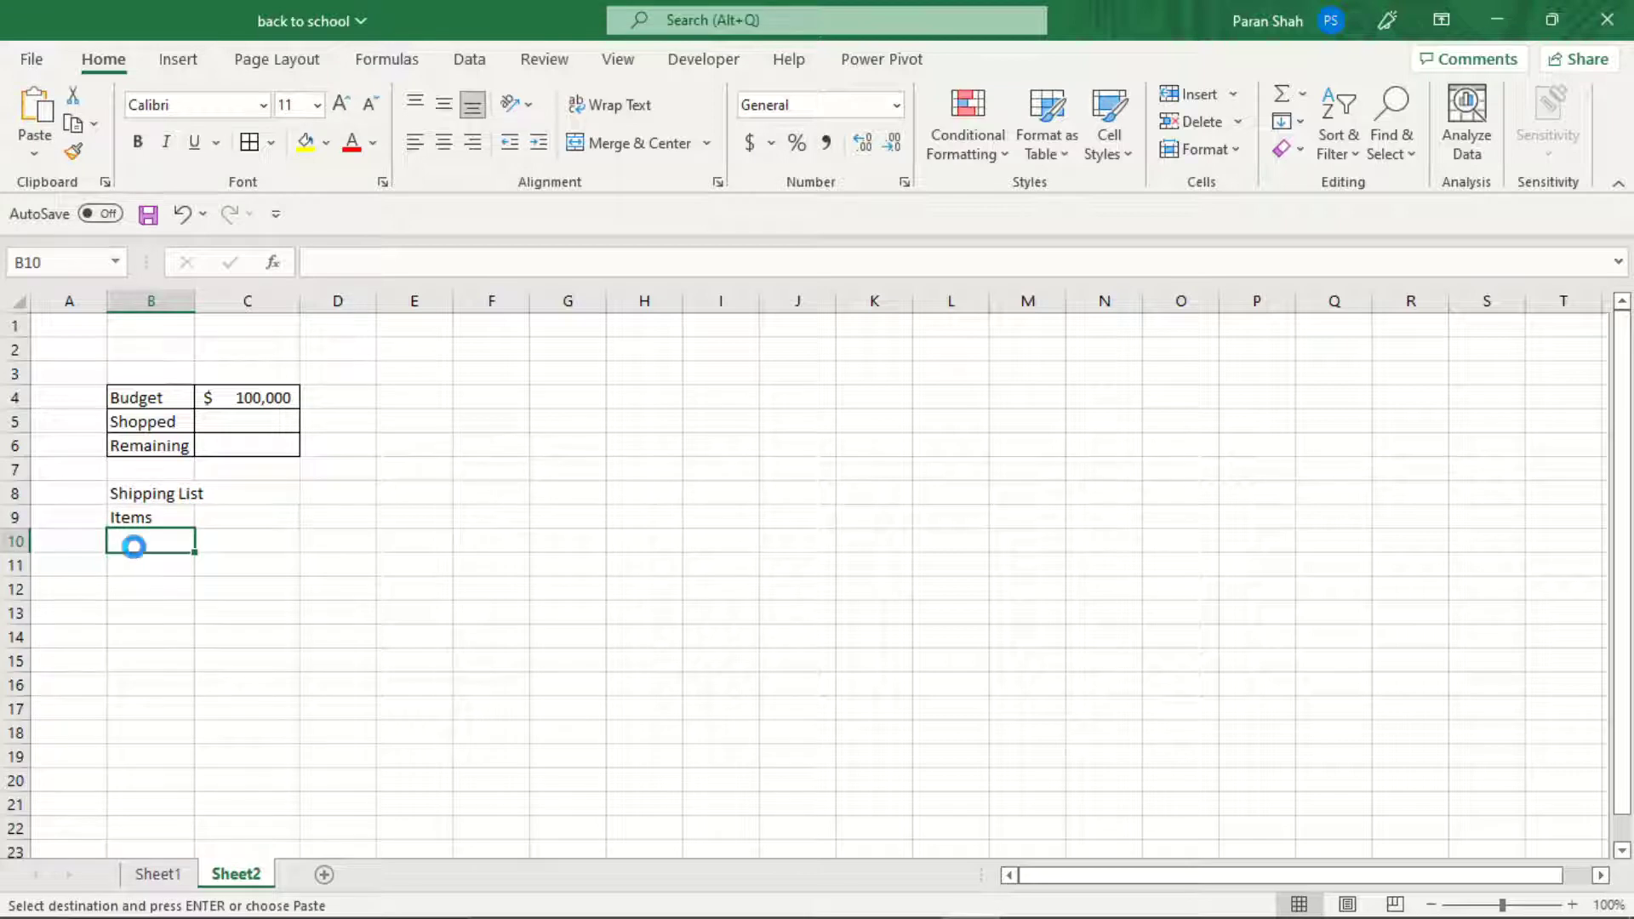
key("ctrl+v")
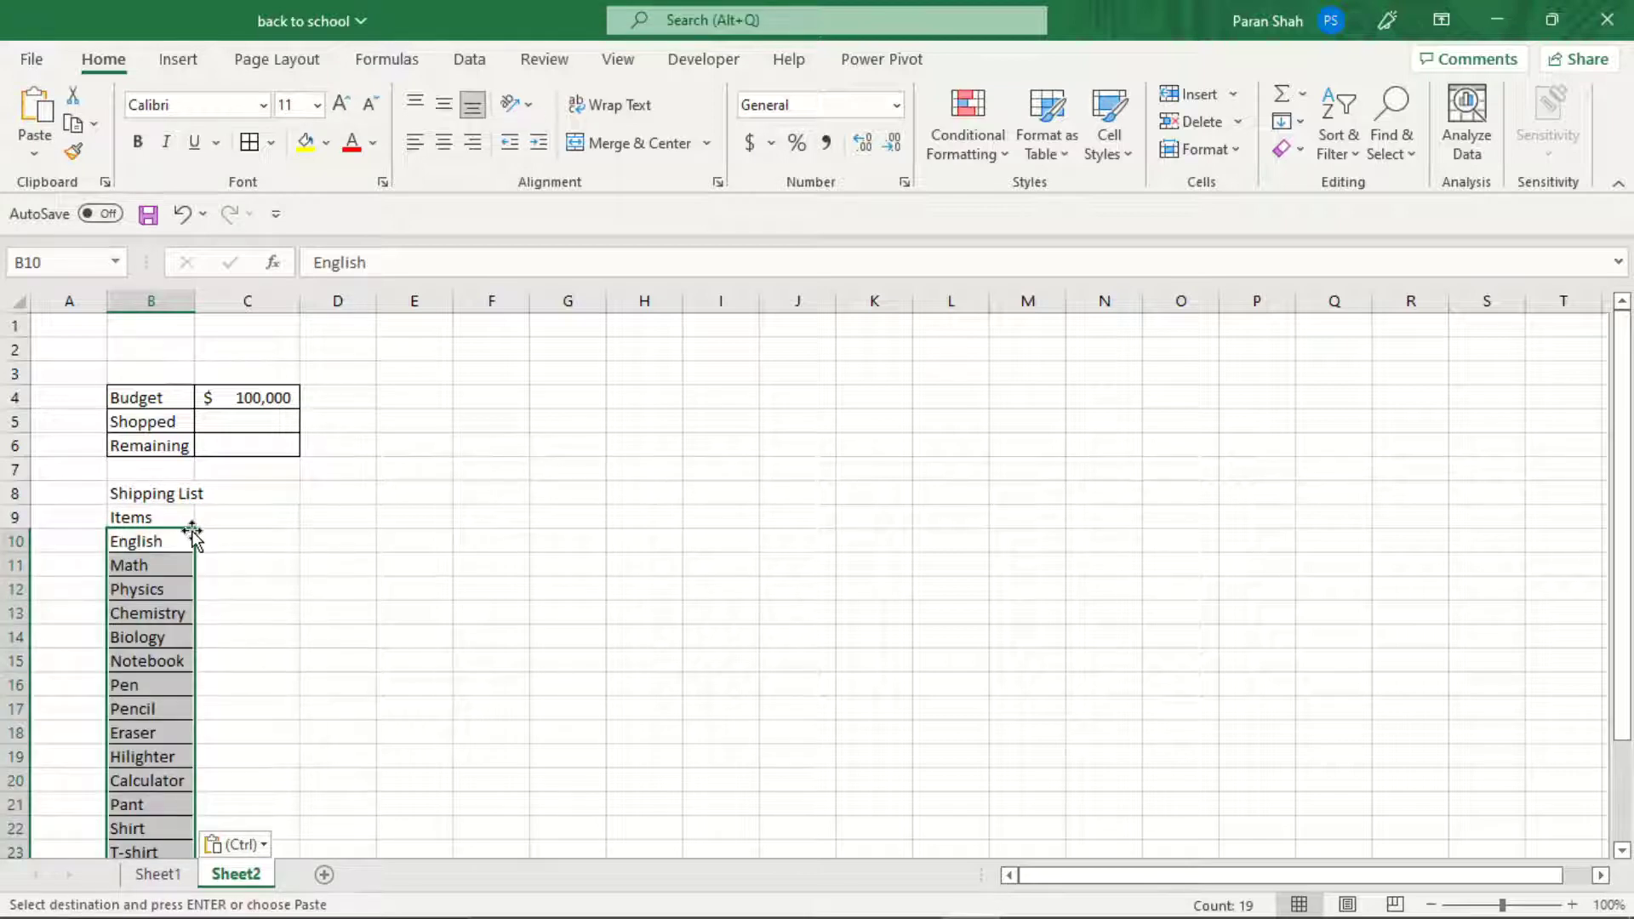
left_click(161, 519)
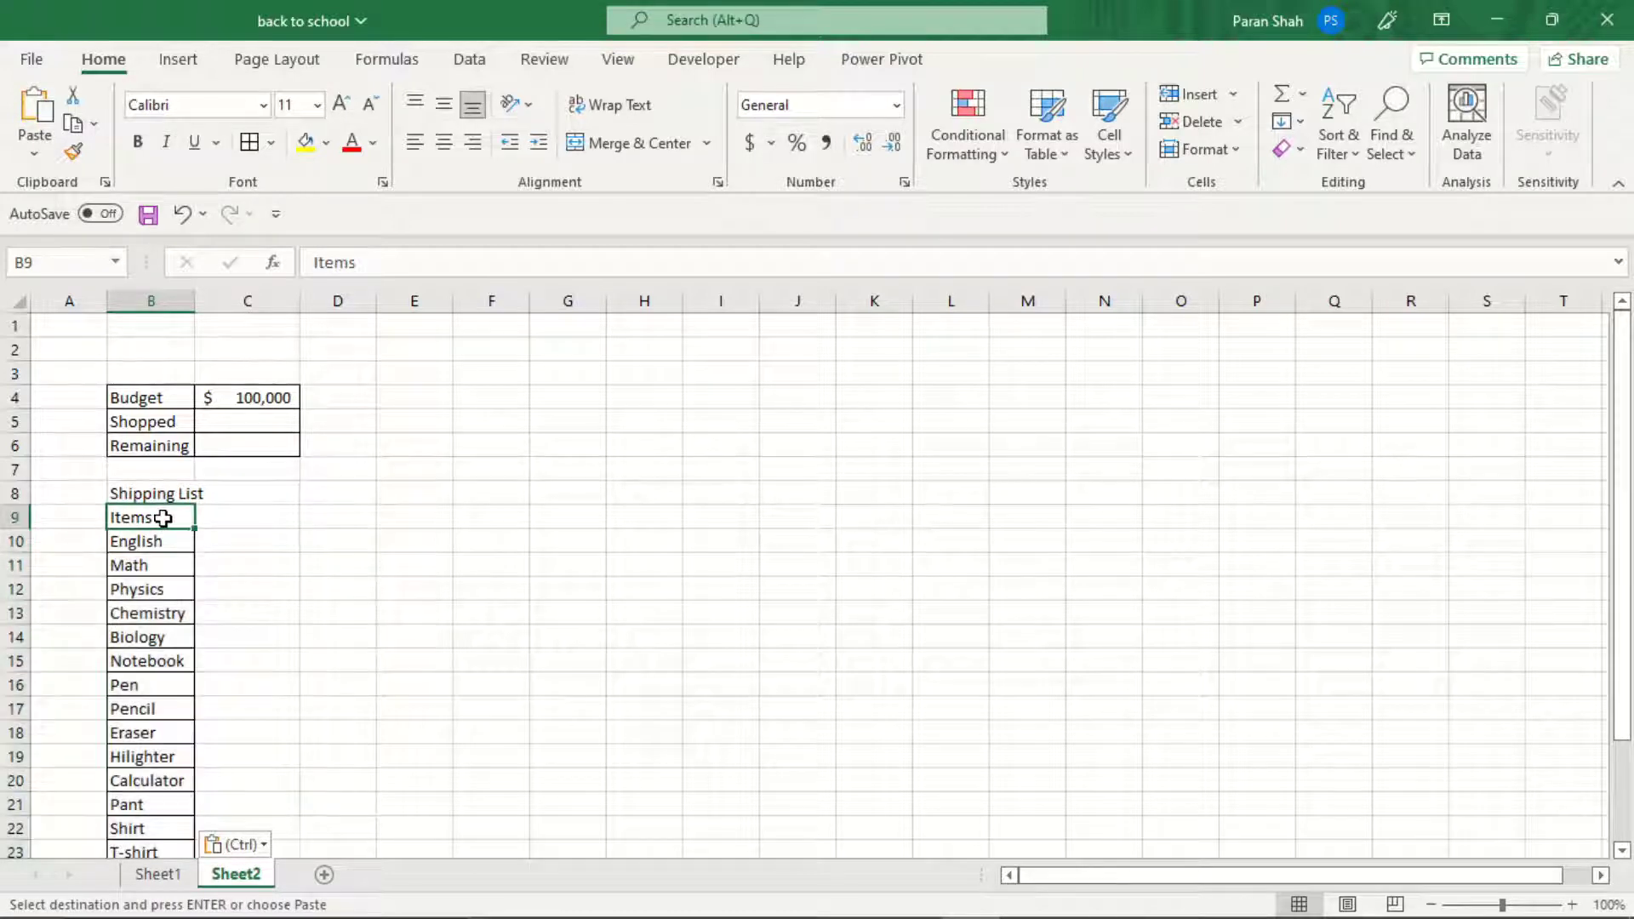
Add a "Catagories" column from C9, assigning Textbooks to rows 10–14, Supplies to rows 15–20 and Clothes to rows 21–28.
left_click(253, 521)
type("C")
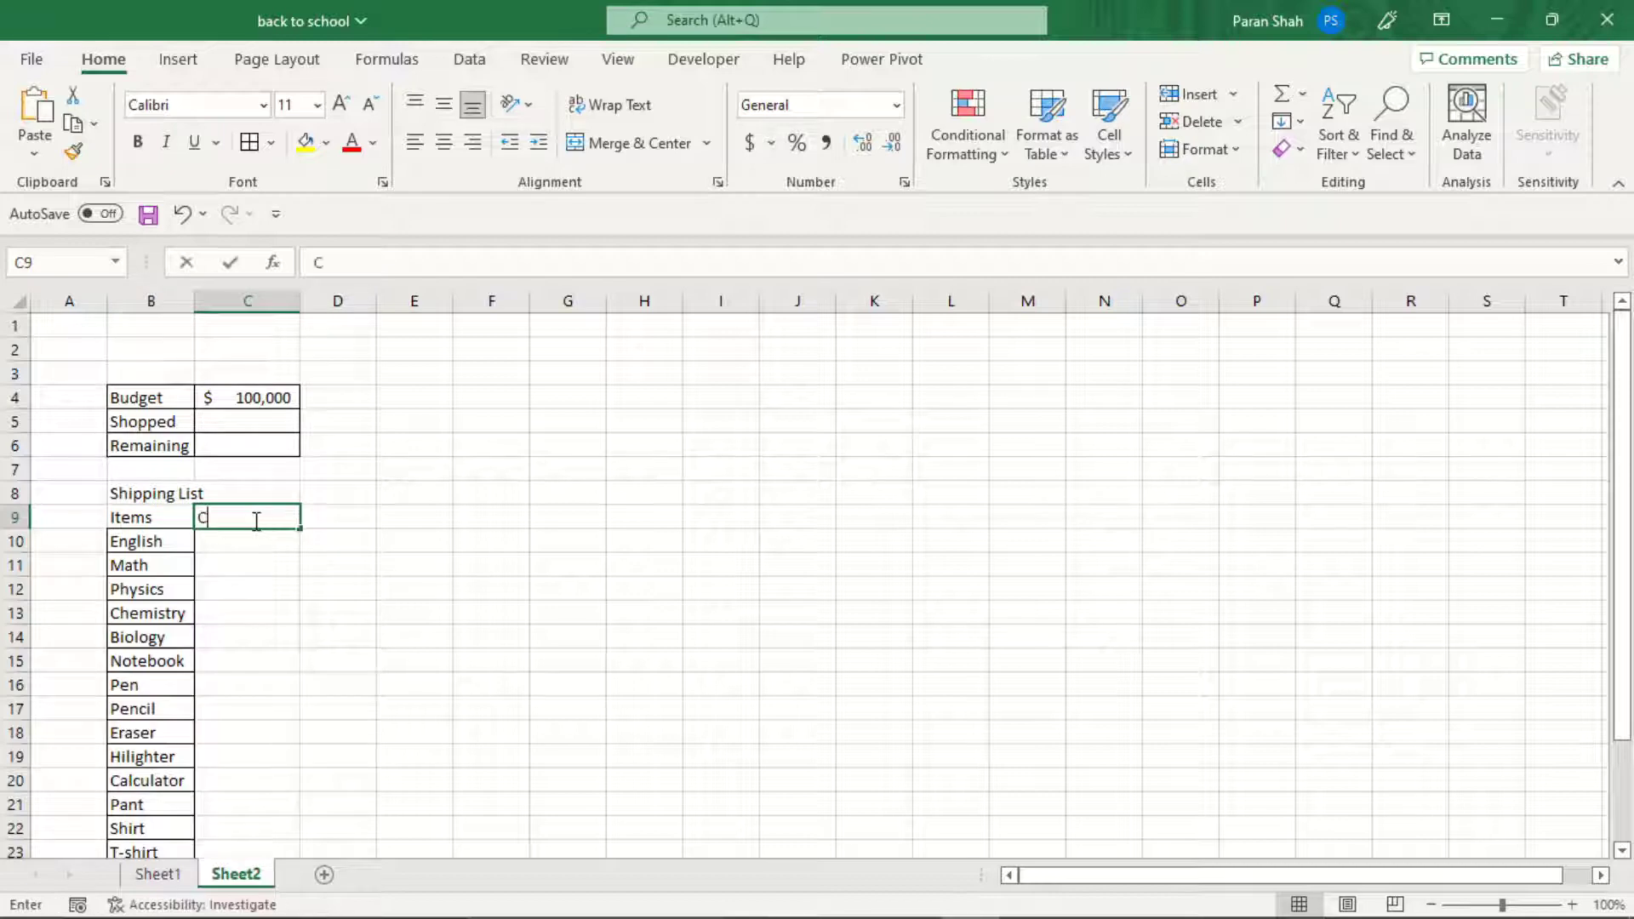
type("atagories")
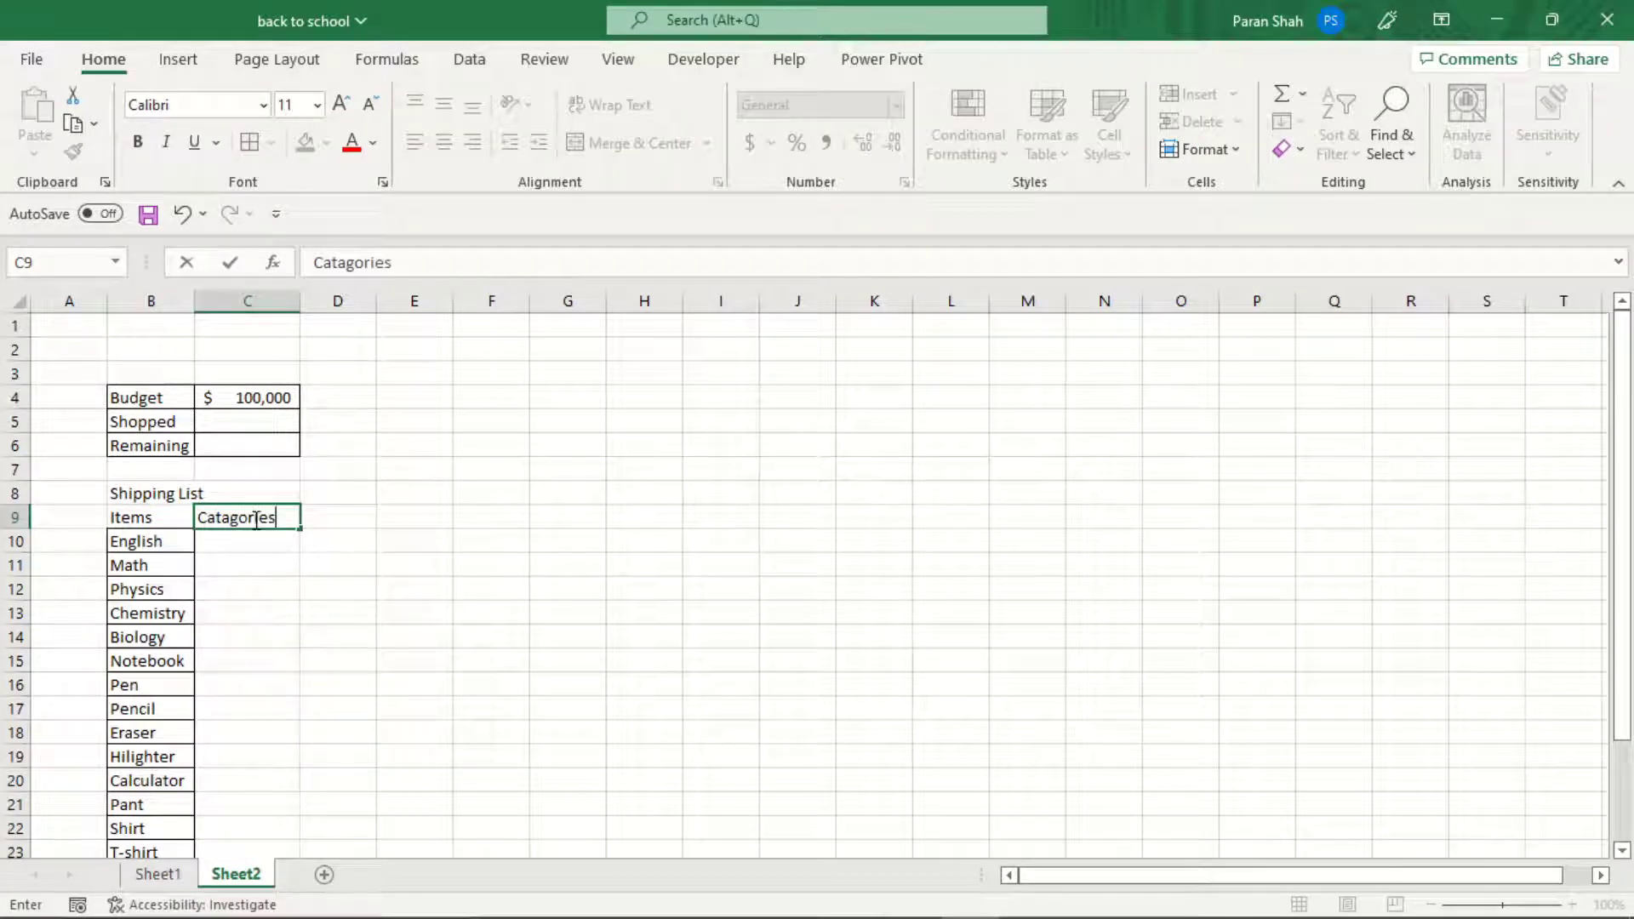
key("Return")
type("Textbooks")
key("Return")
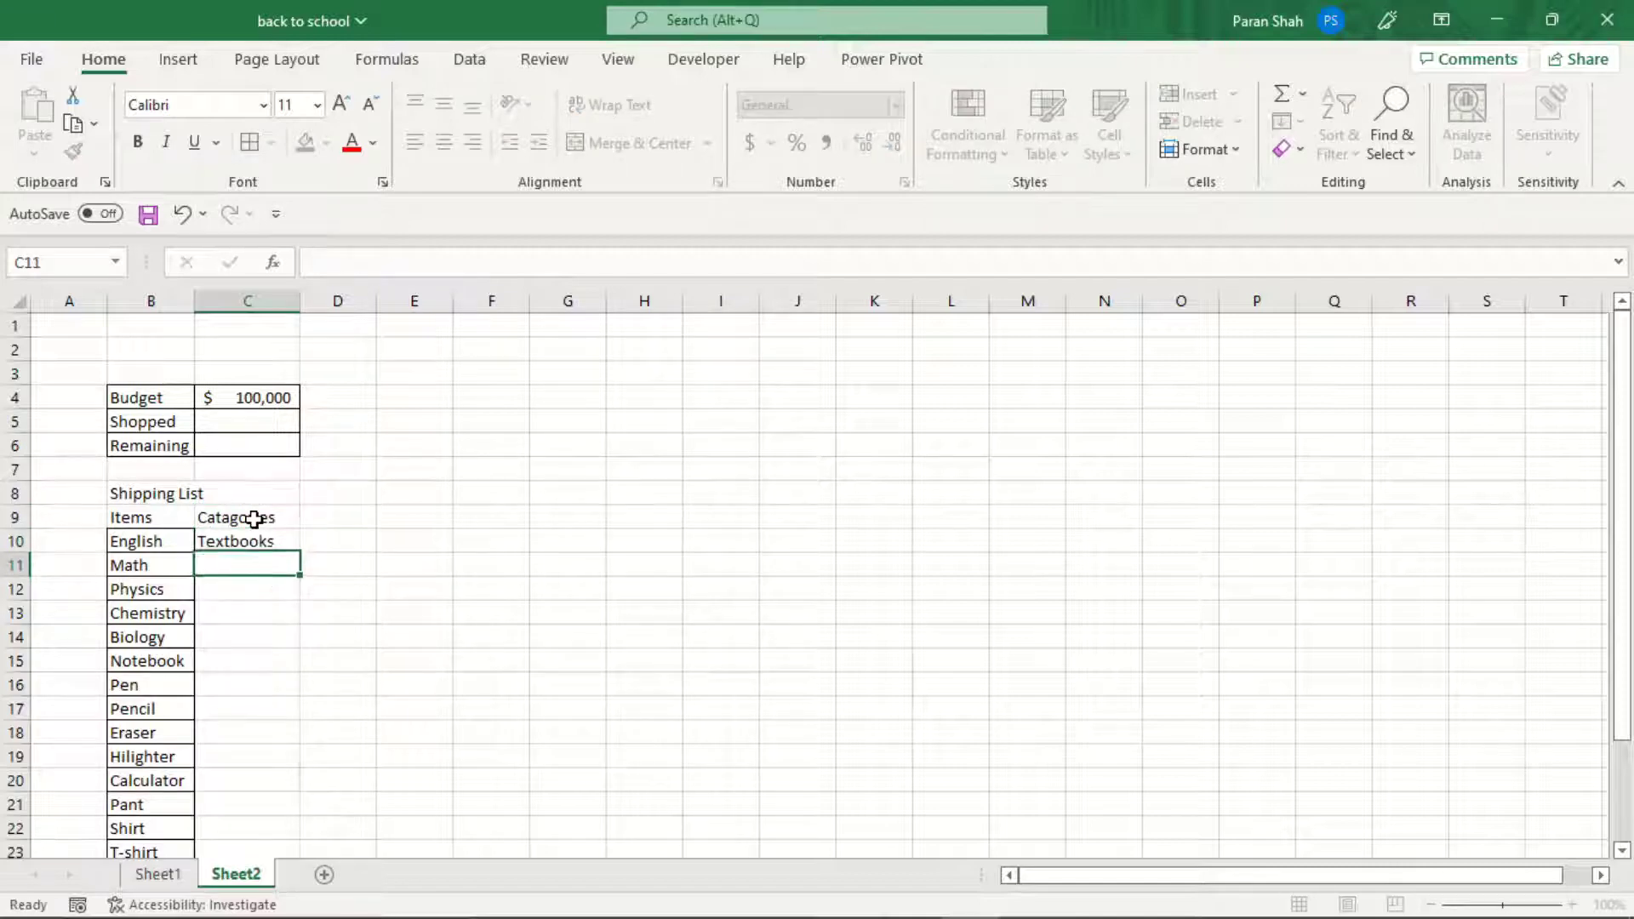
key("Up")
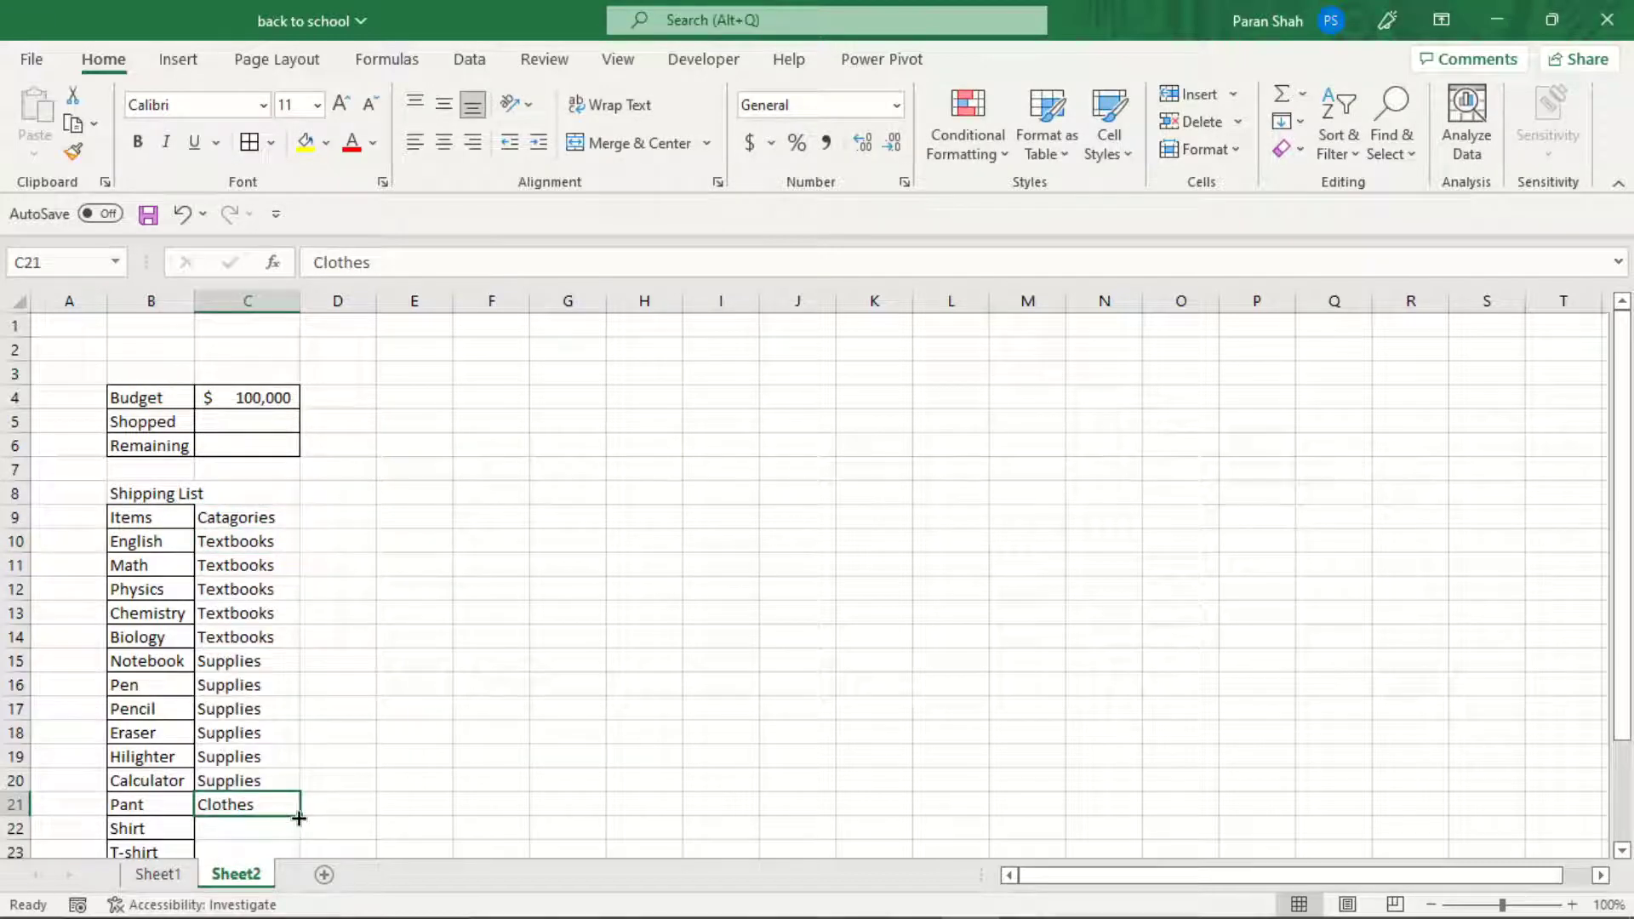
mouse_move(299, 817)
left_mouse_down()
mouse_move(290, 857)
mouse_move(286, 812)
left_mouse_up()
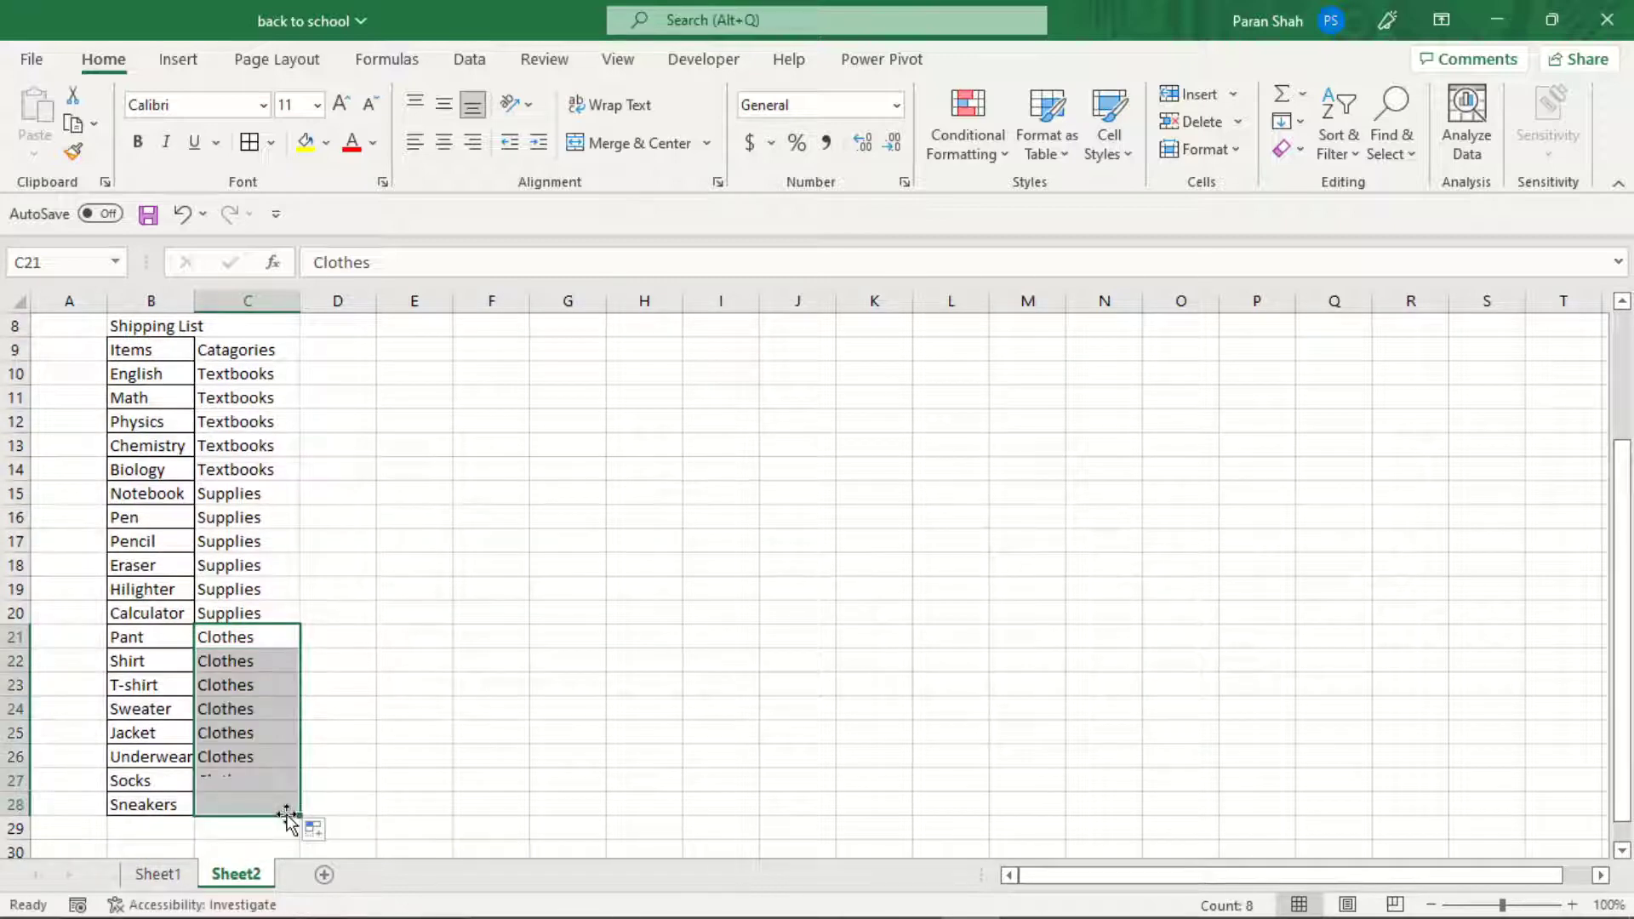
Enter the column headers "Quantities", "Unit Price" and "Total Cost" in D9, E9 and F9.
left_click(338, 349)
type("Quantities")
left_click(412, 350)
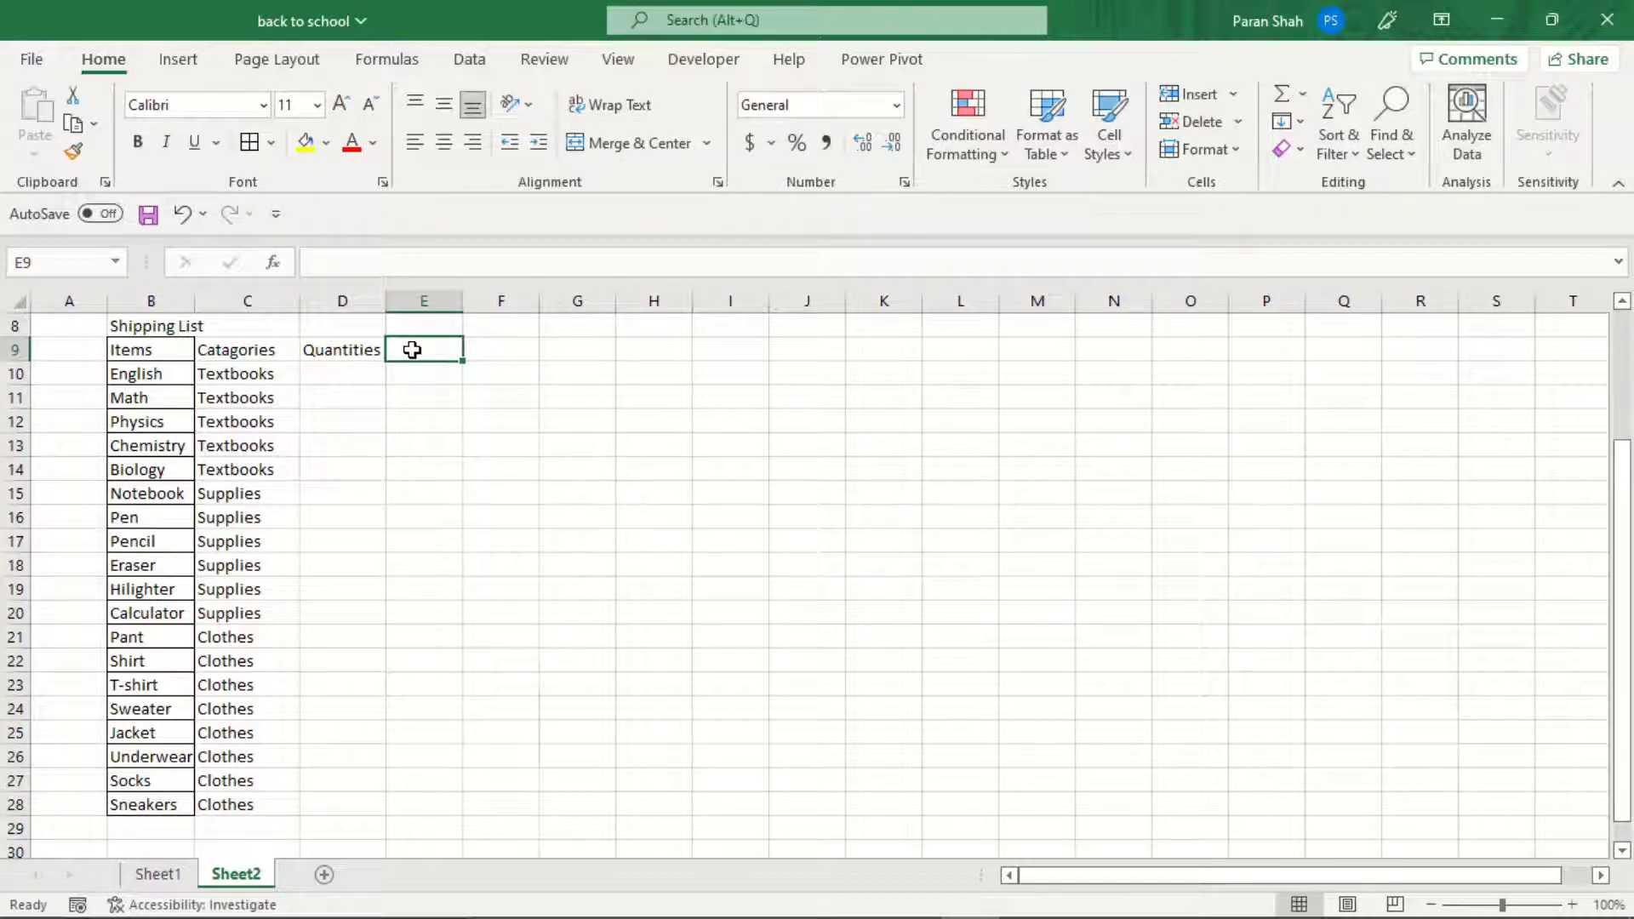
type("Unit Price")
key("Return")
left_click(507, 349)
type("Total COst")
key("BackSpace")
key("BackSpace")
key("BackSpace")
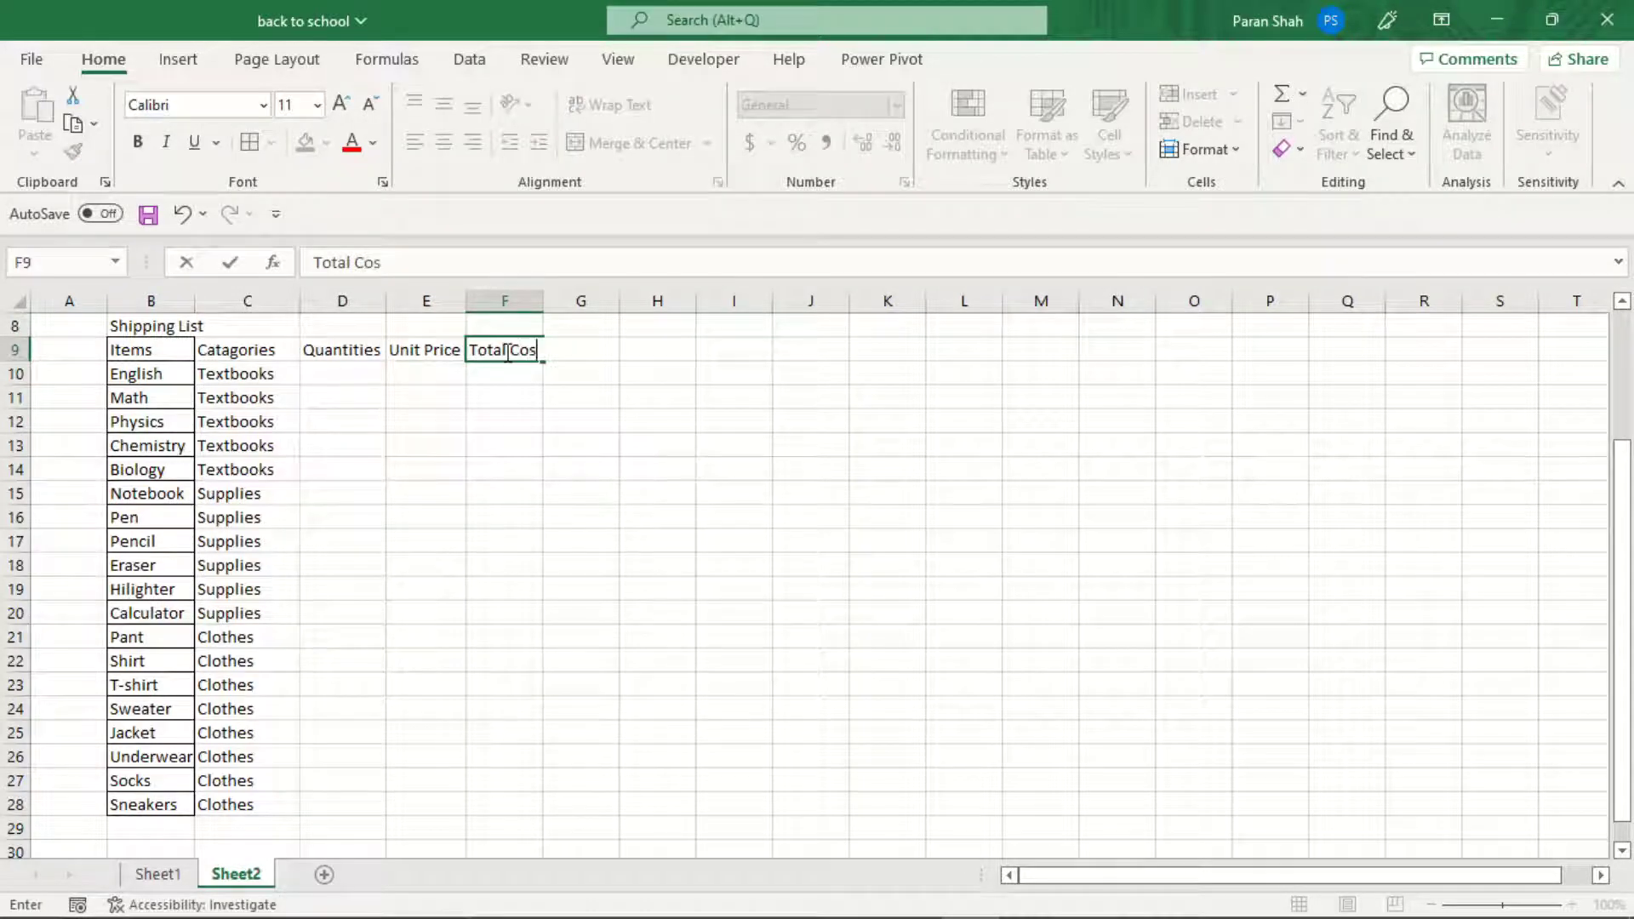
key("Return")
Calculate the Total Cost column as quantity times unit price, using =D10*E10 in F10 and extending it down the list.
scroll(500, 349, "up", 3)
type("=")
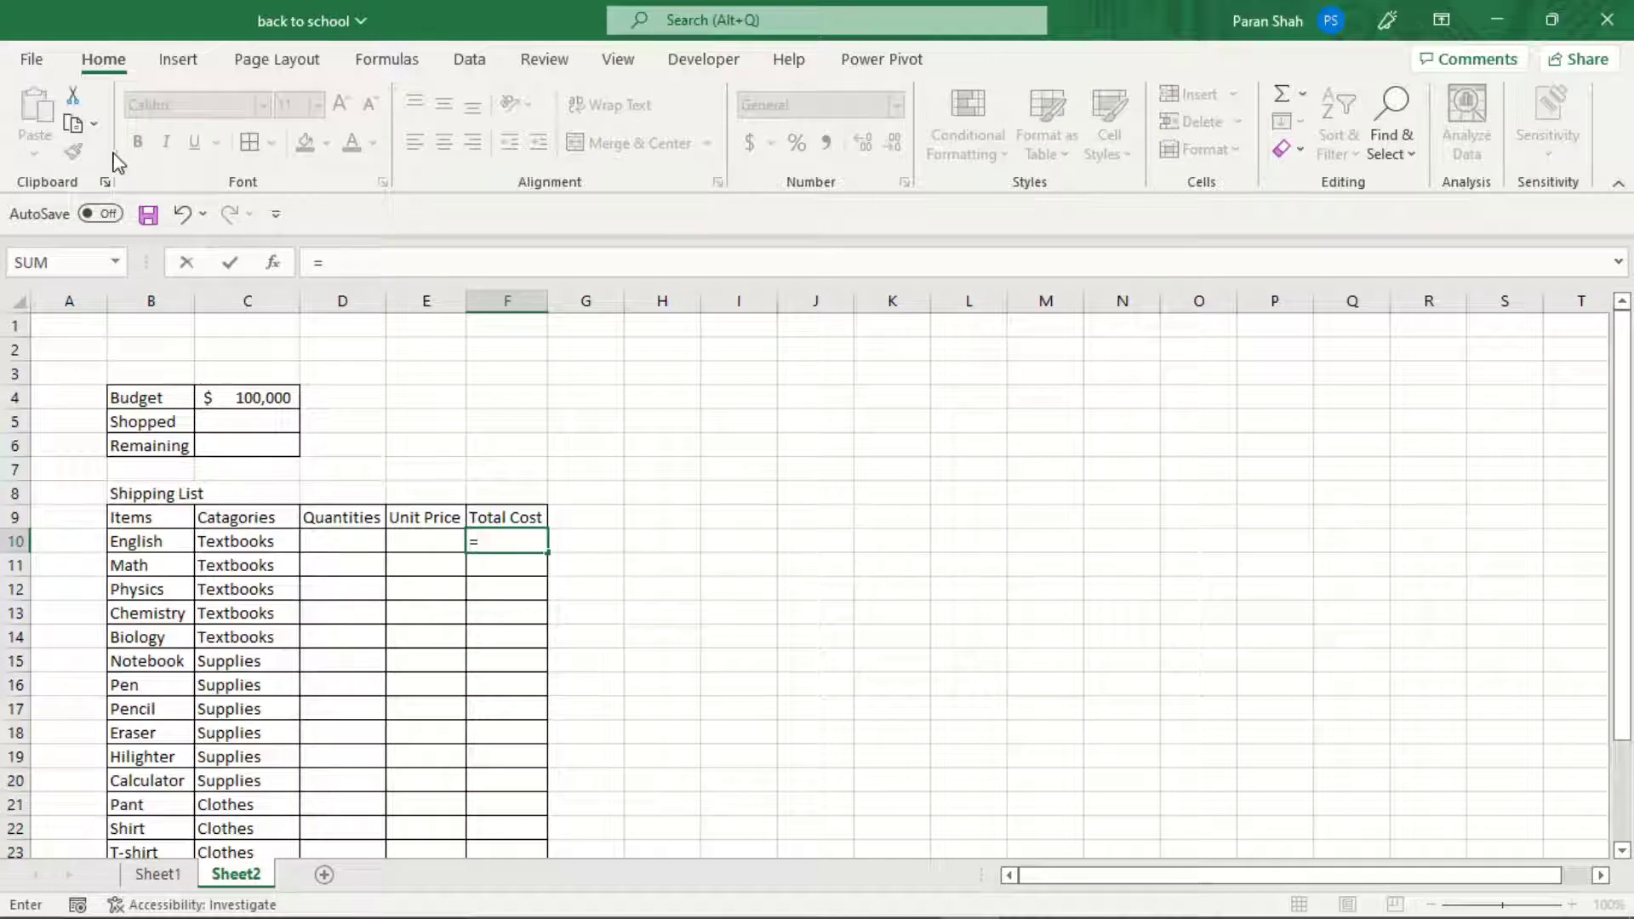
left_click(327, 537)
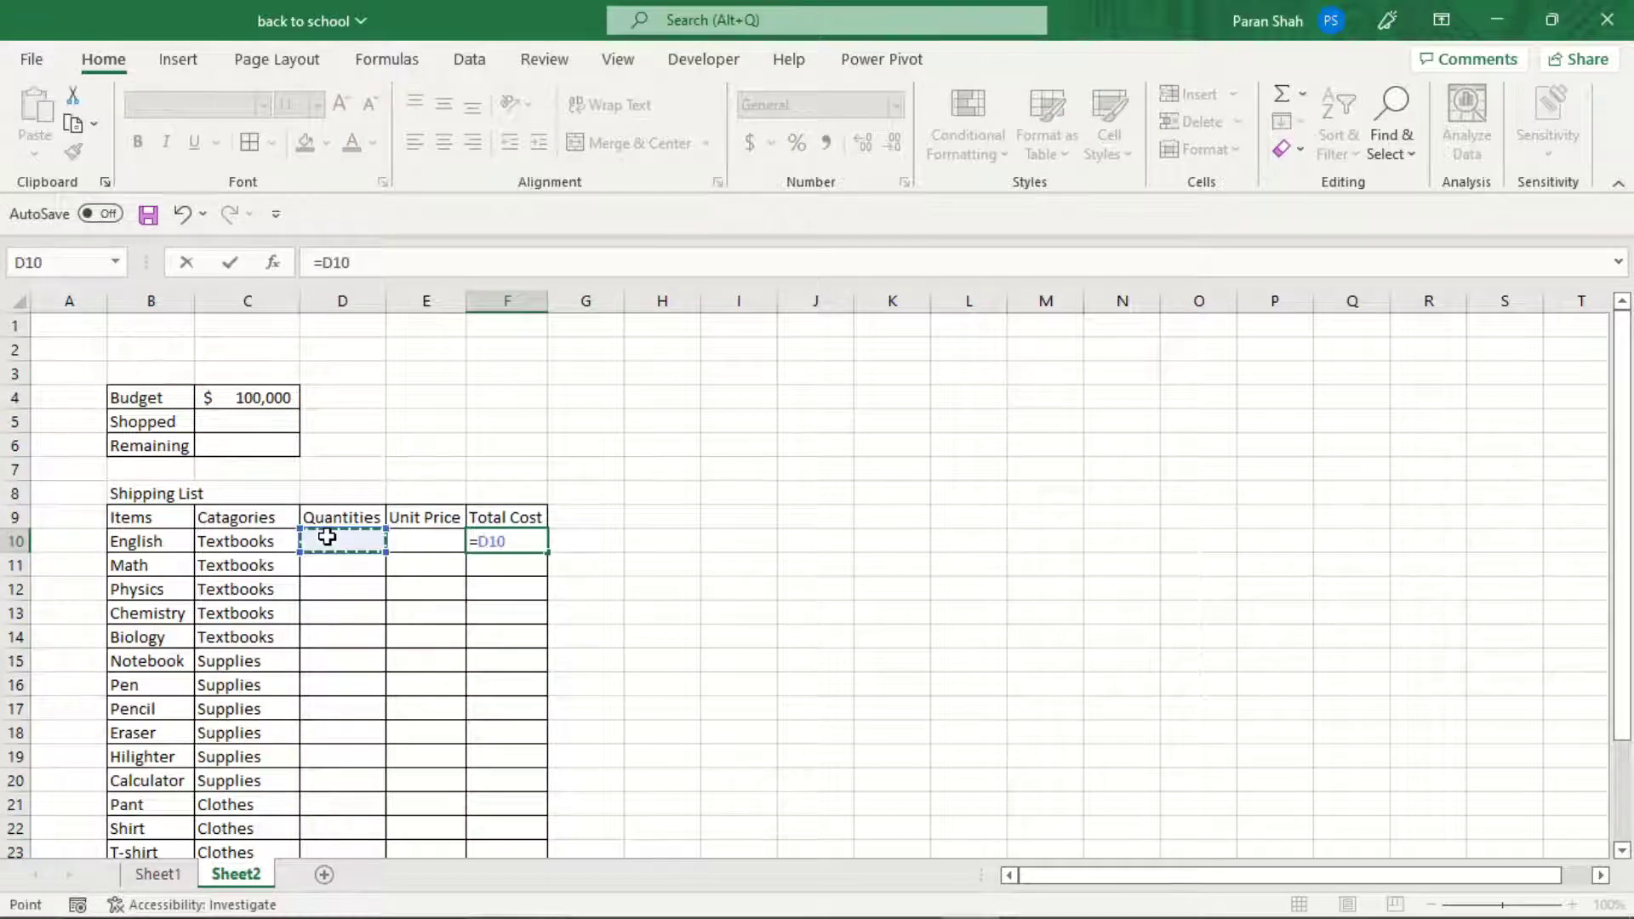
type("*")
left_click(418, 541)
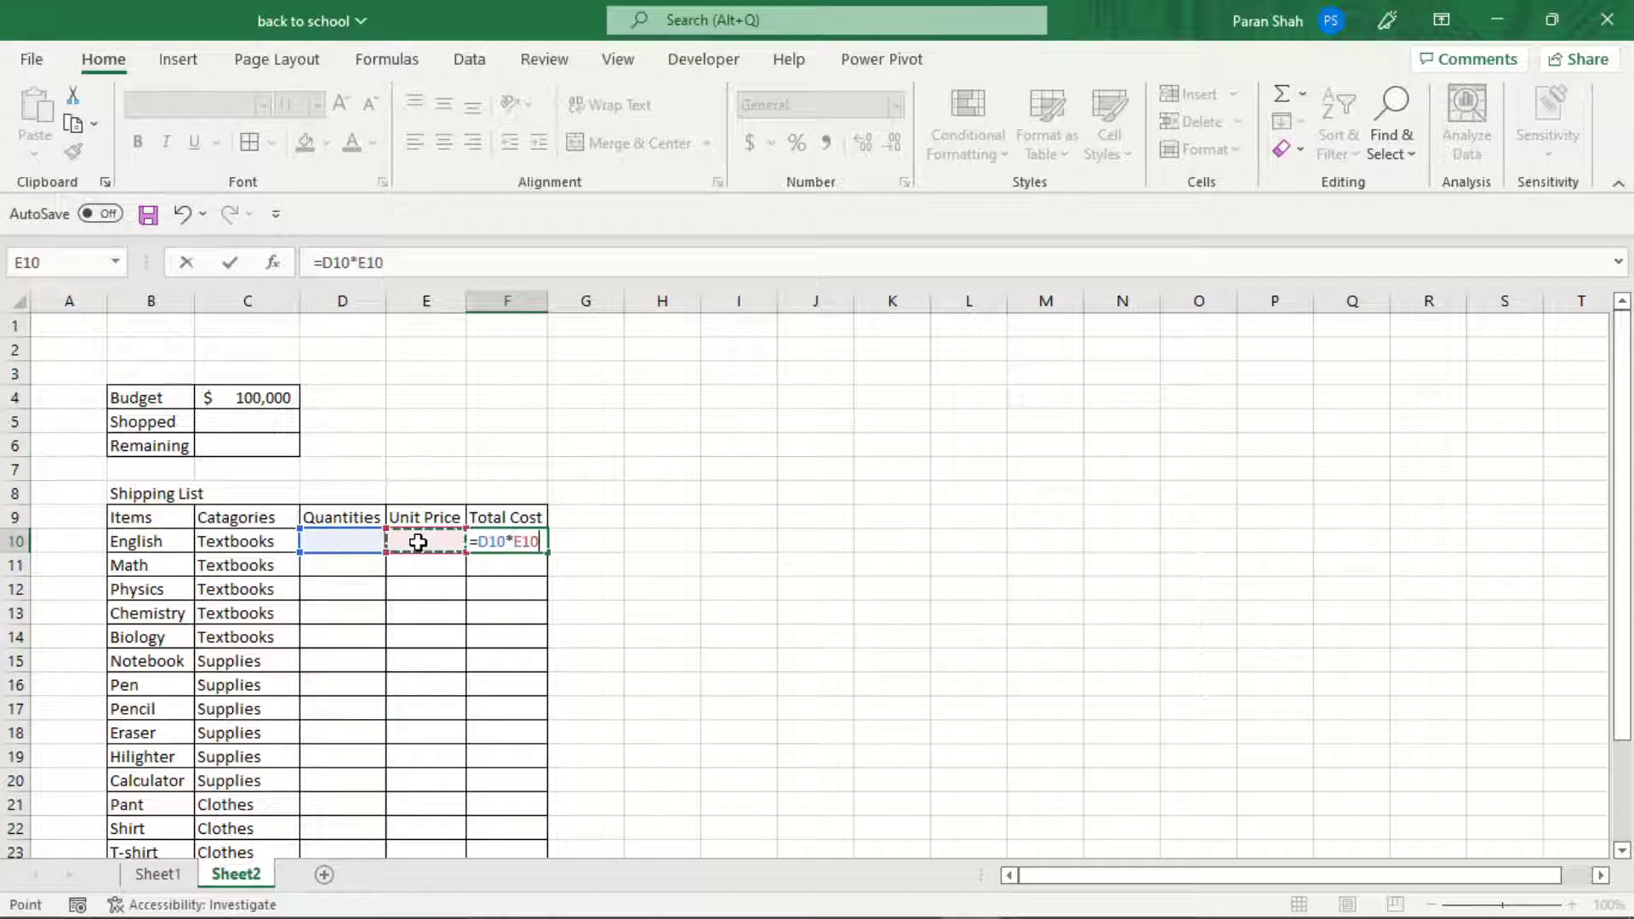
key("Return")
Total the whole Total Cost column F10:F28 in the Shopped cell C5 with a SUM formula.
type("n")
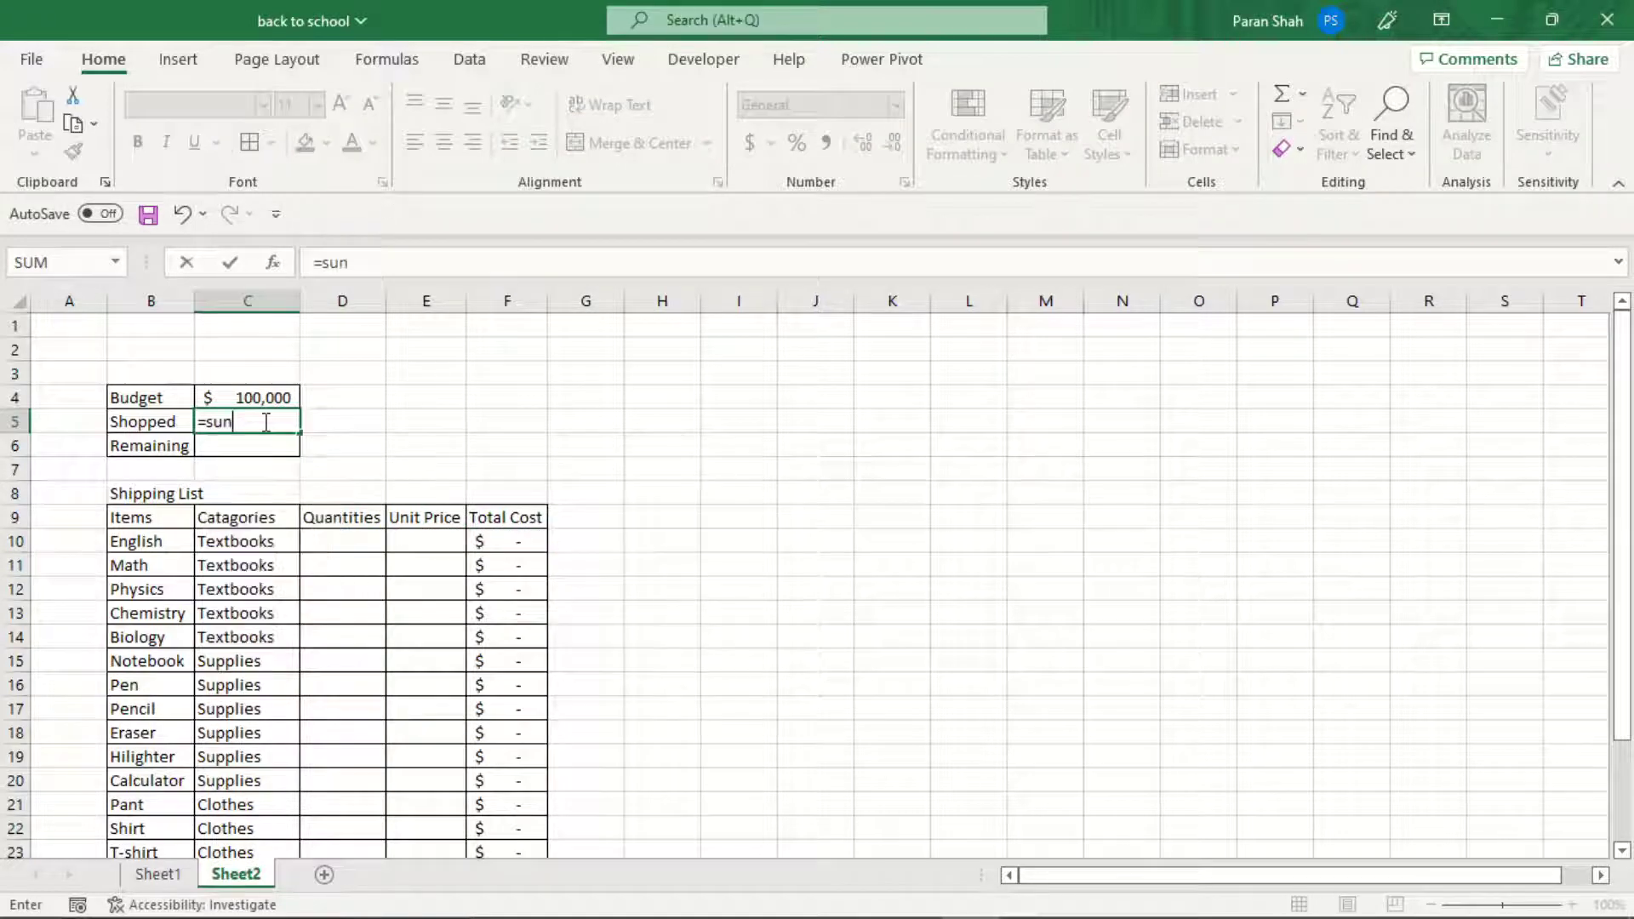
key("BackSpace")
key("BackSpace")
key("BackSpace")
key("BackSpace")
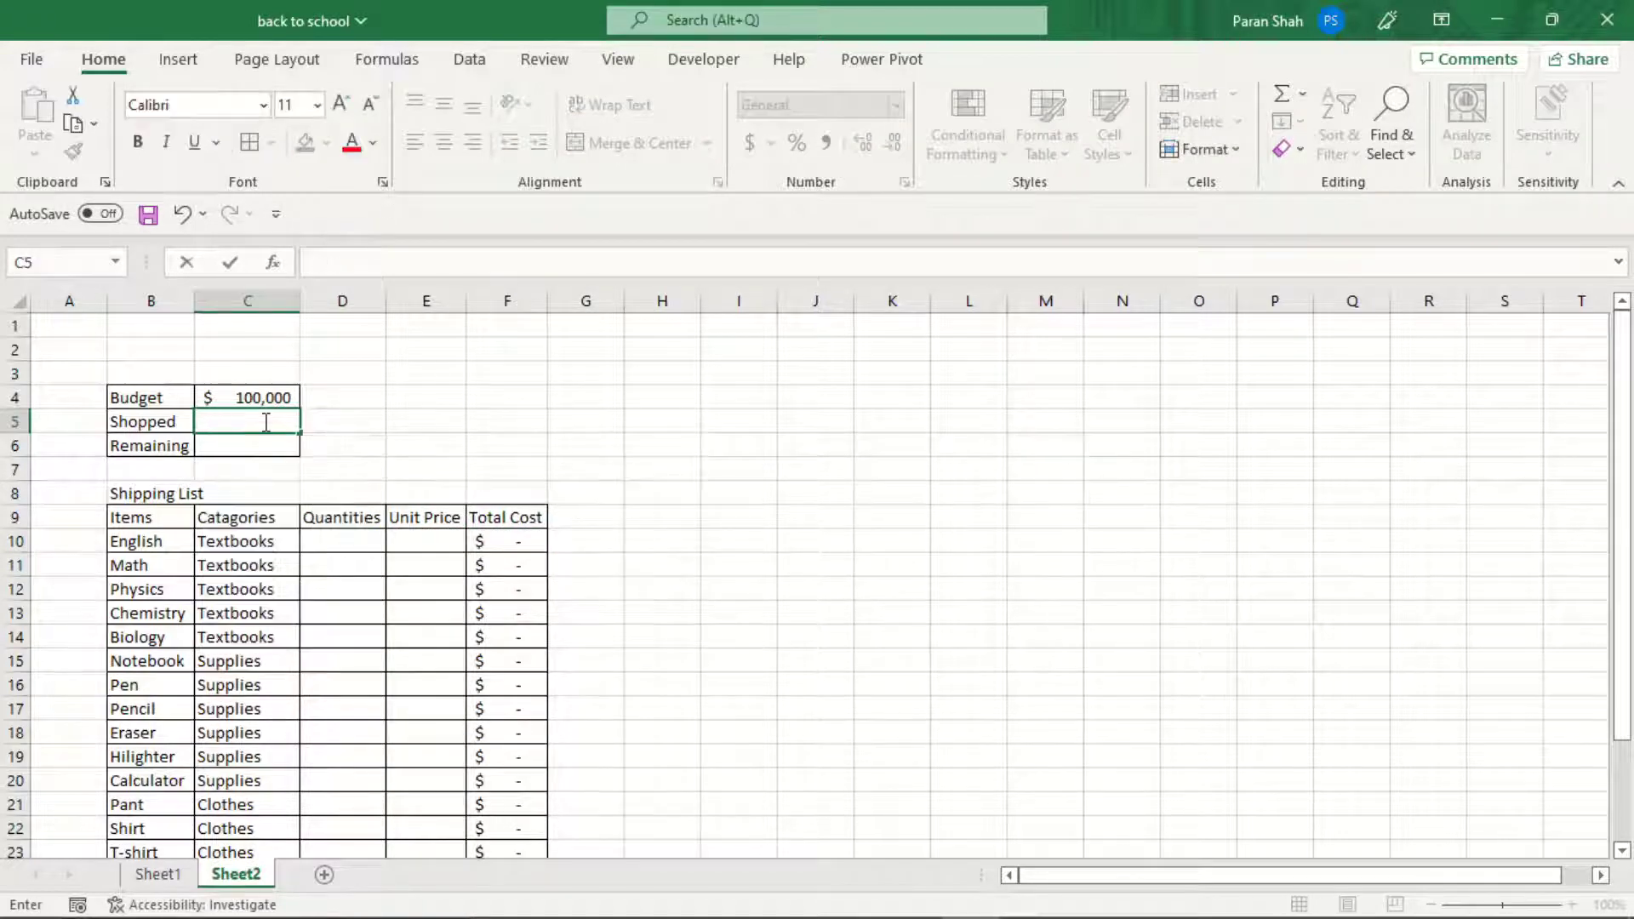
type("=sum")
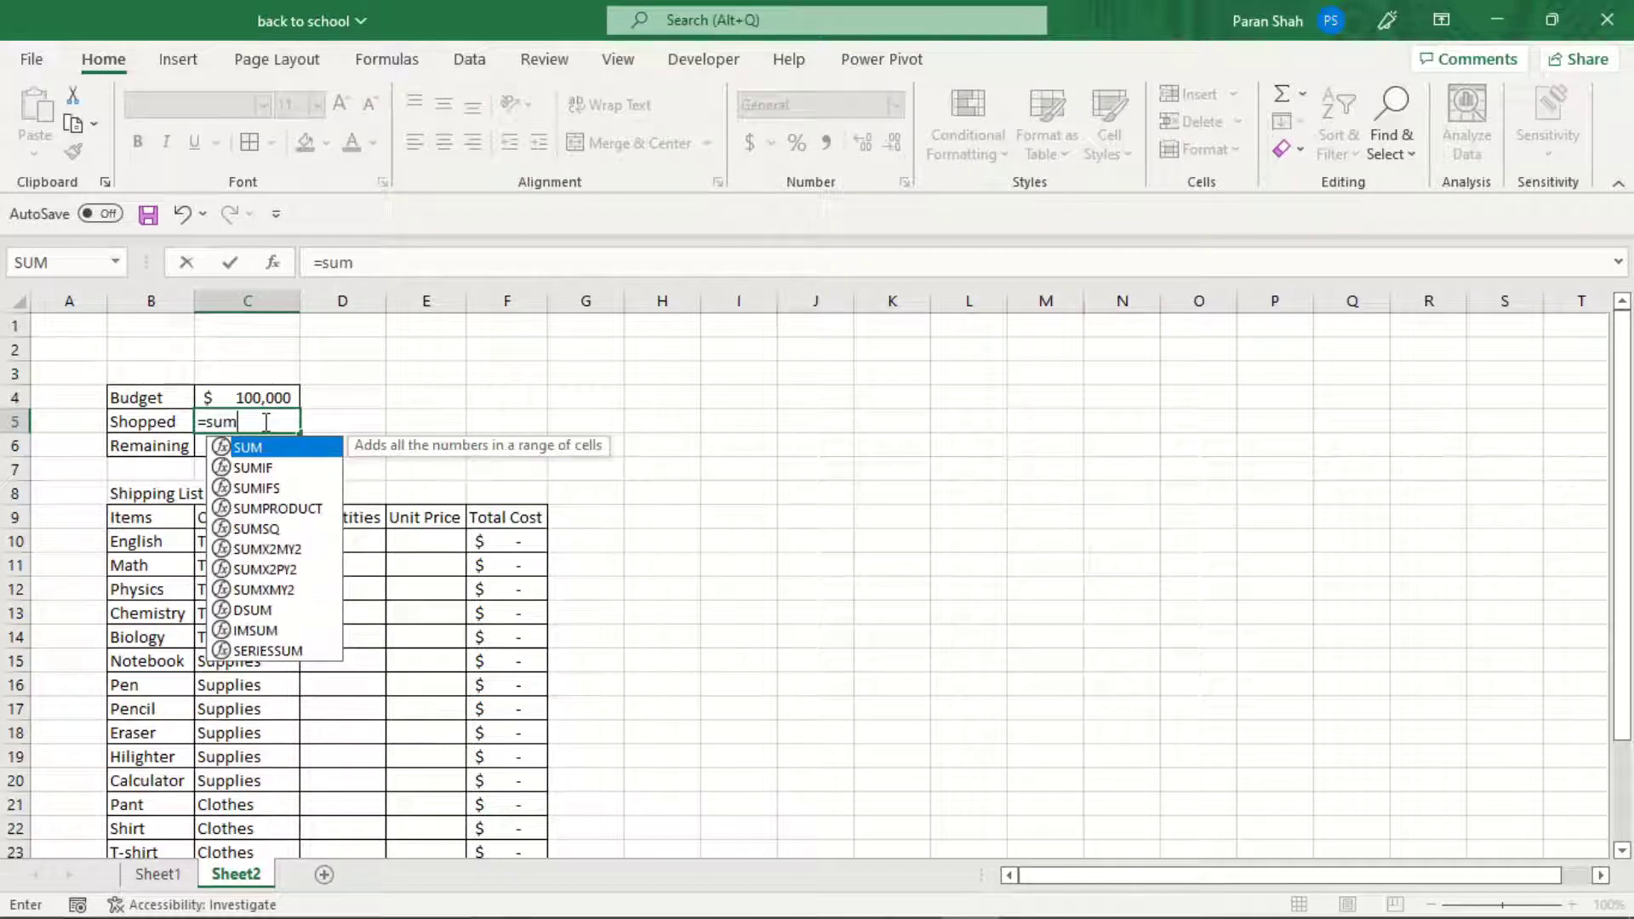
double_click(272, 444)
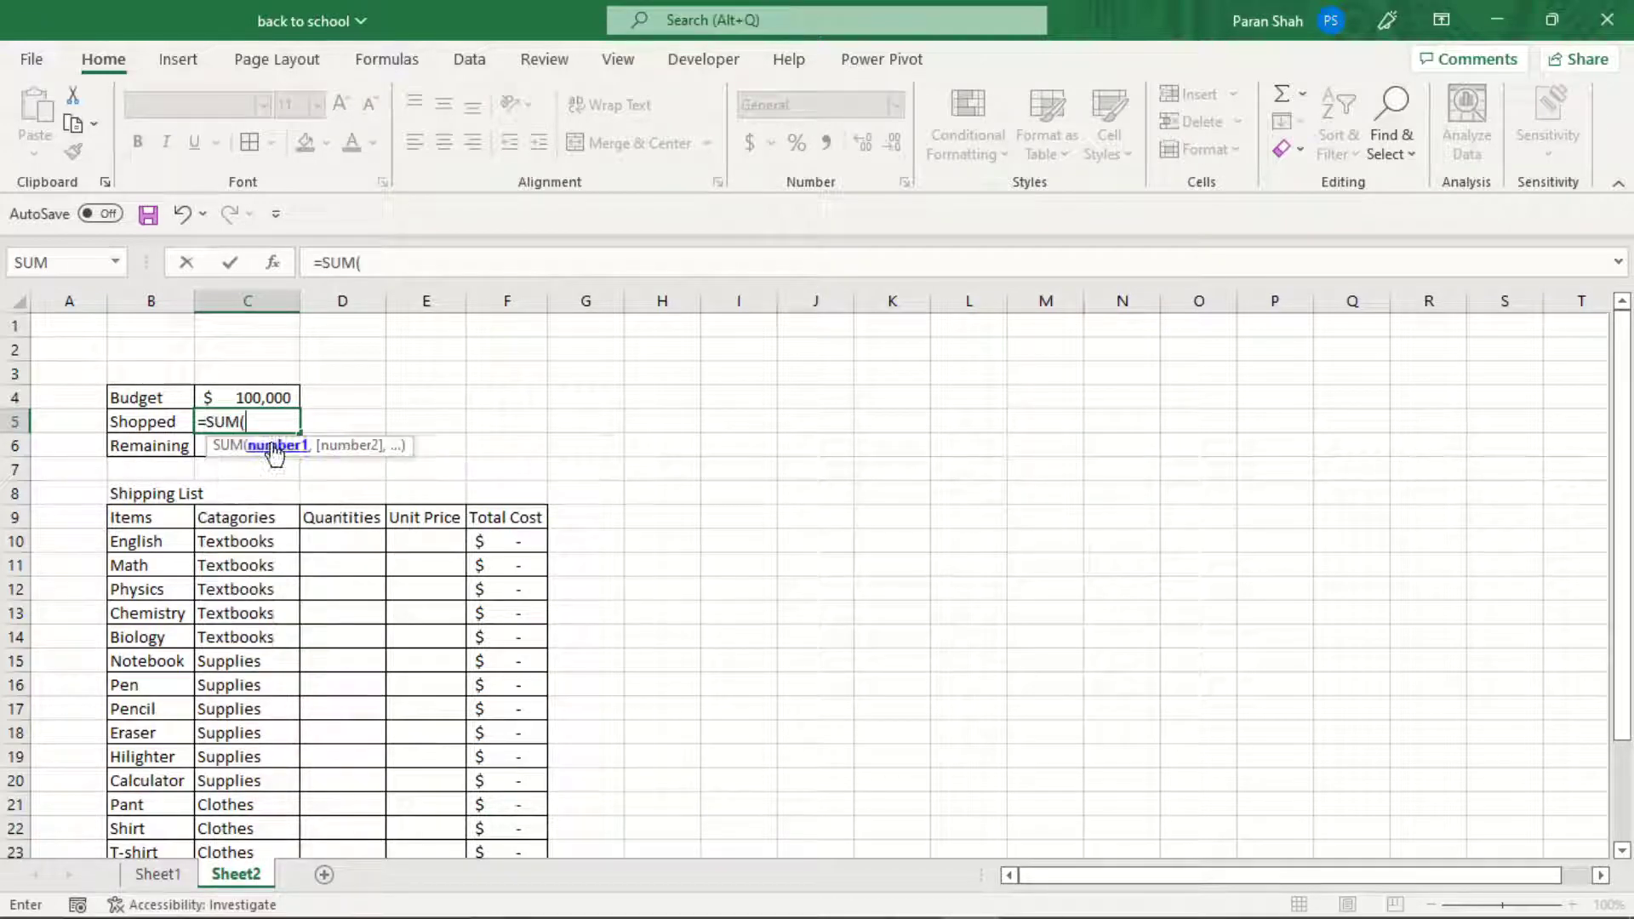
left_click(490, 532)
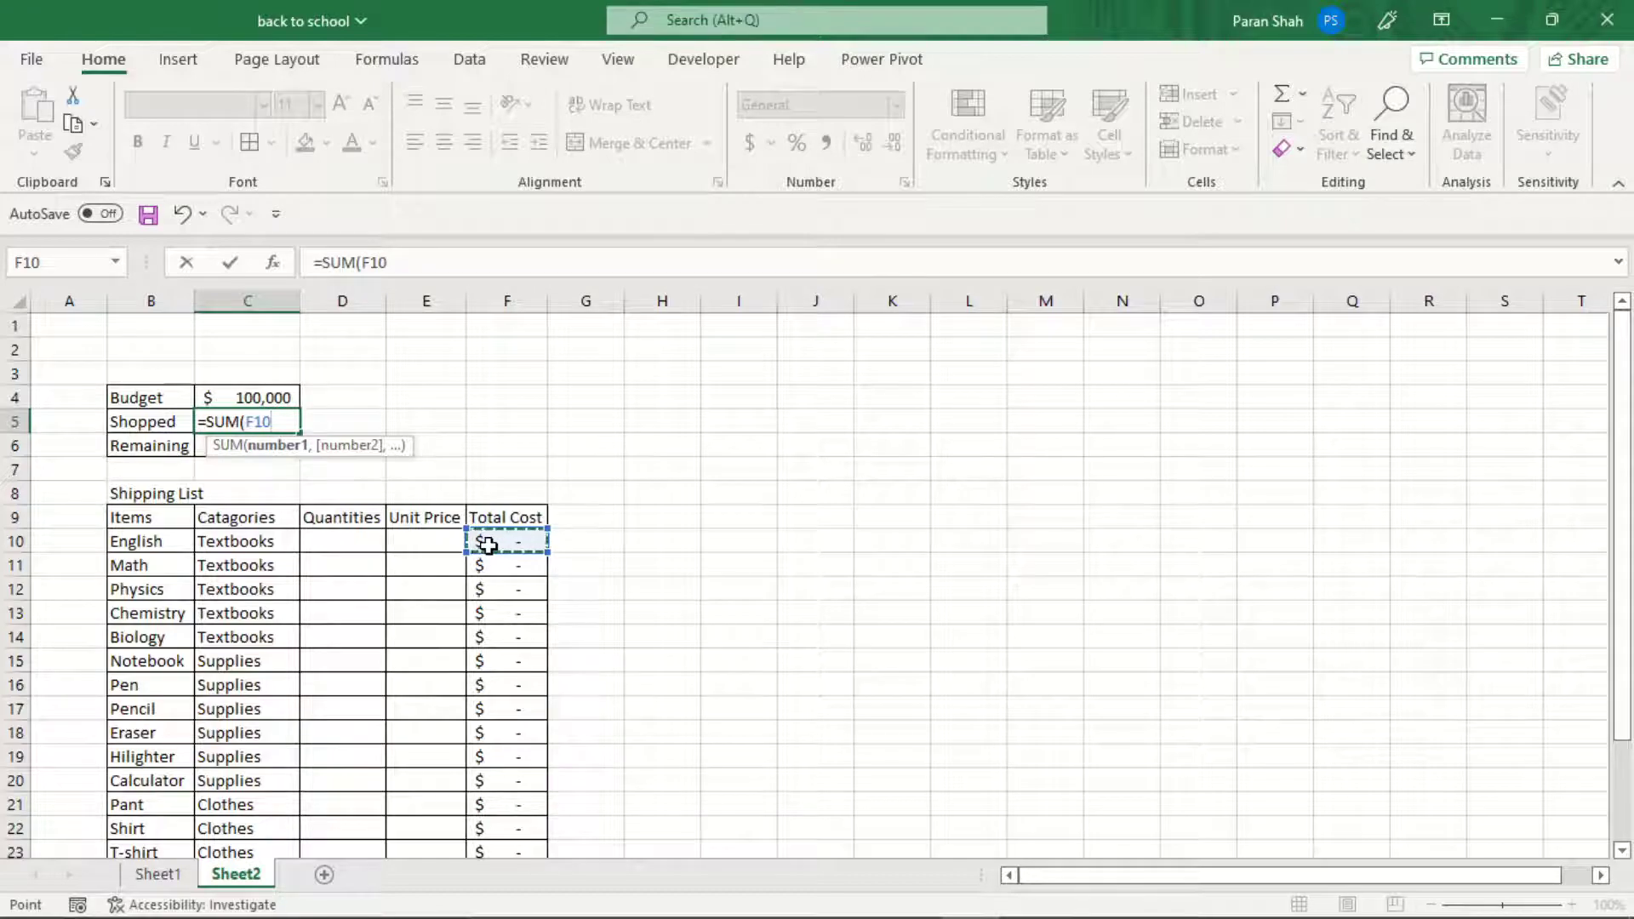
key("ctrl+shift+Down")
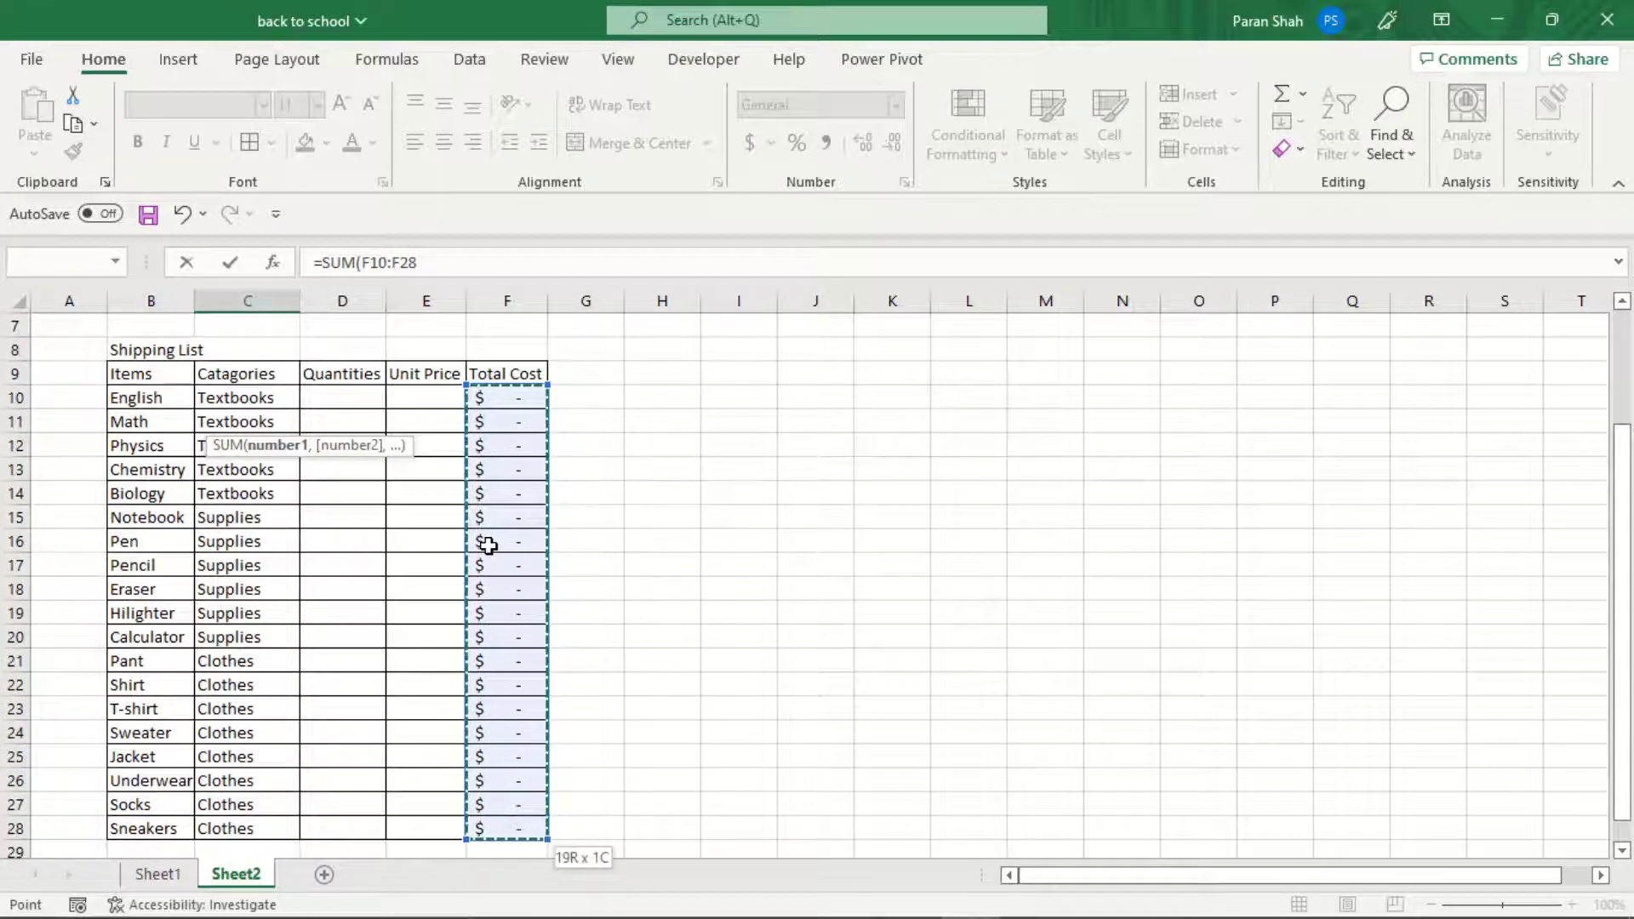
key("Return")
Enter a formula in the Remaining cell C6 that refers to the budget amount in C4.
key("Up")
key("Up")
key("Down")
key("Down")
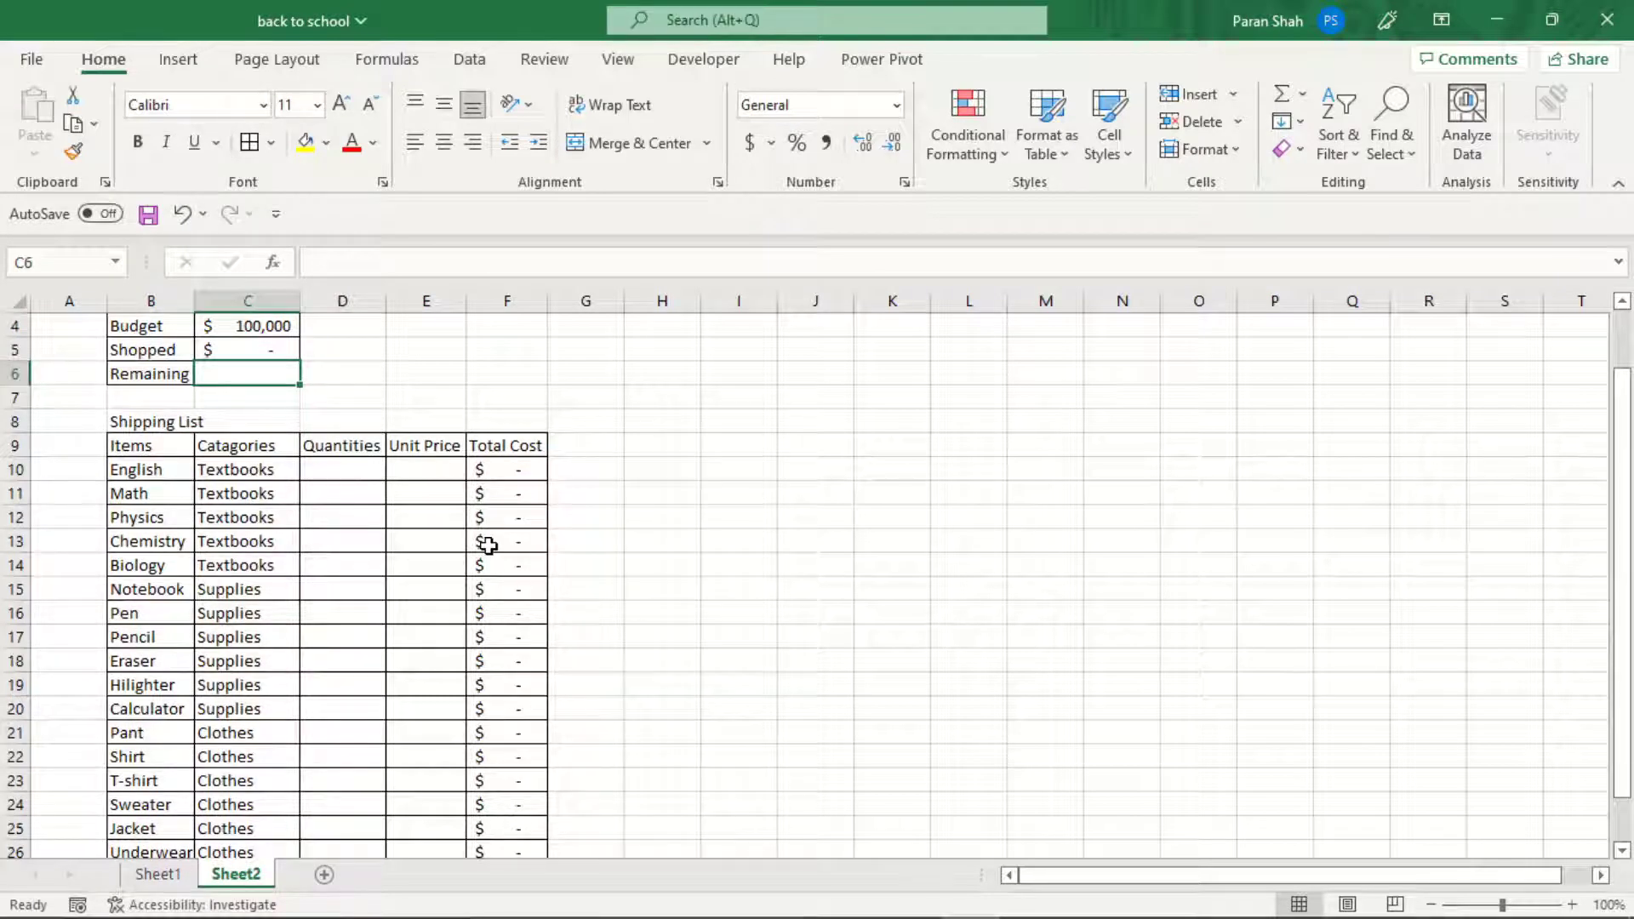
type("=")
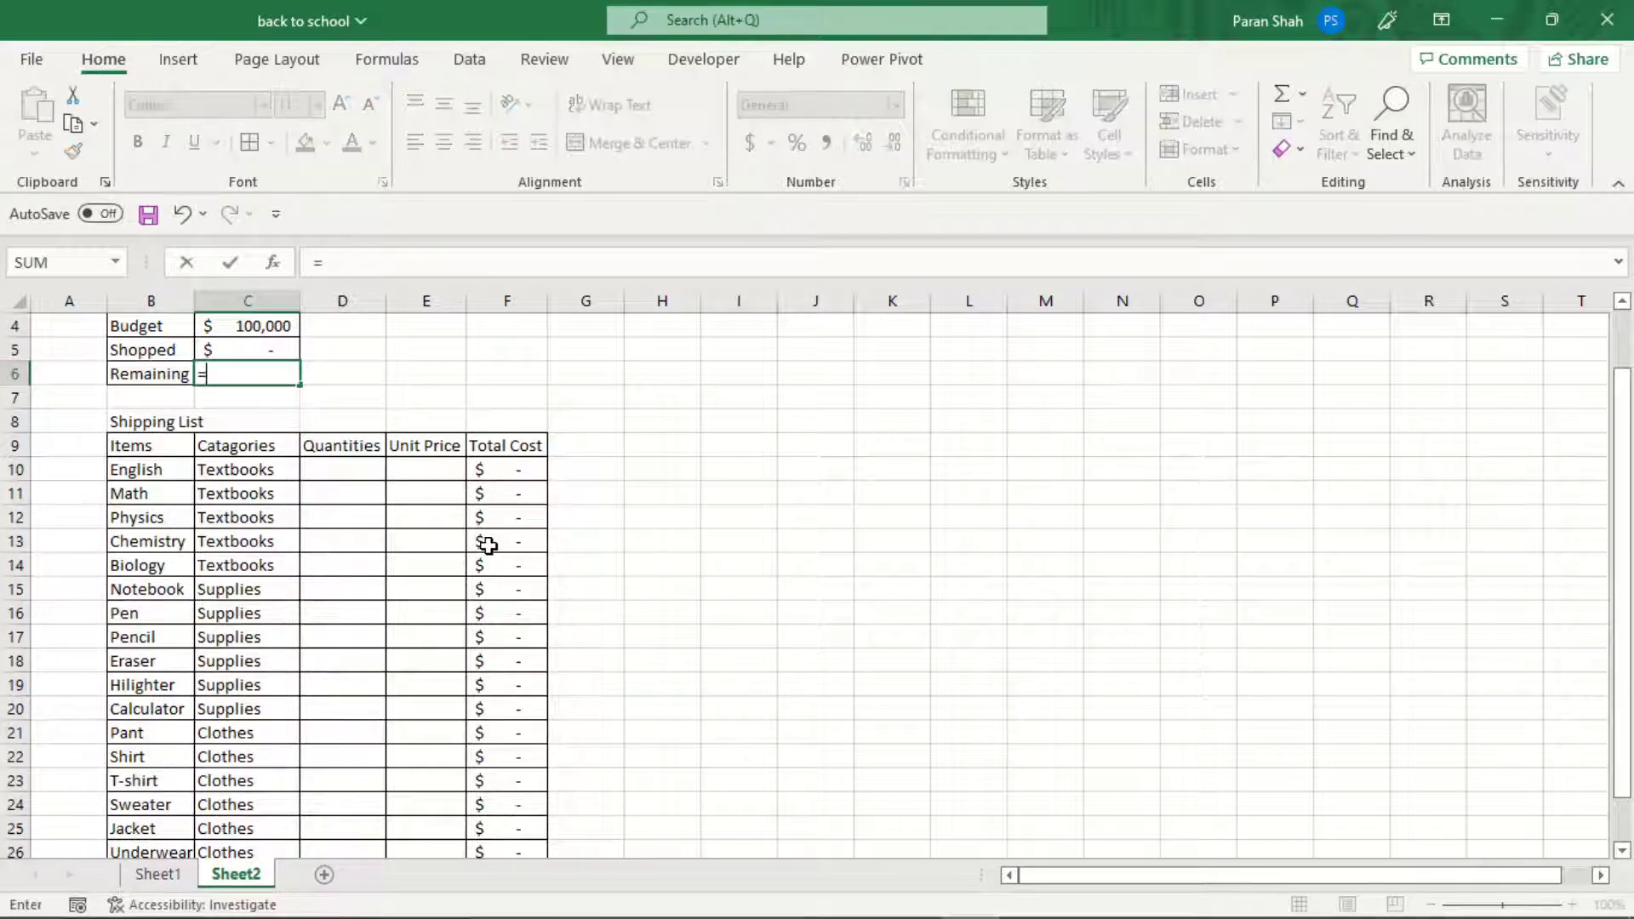
left_click(278, 320)
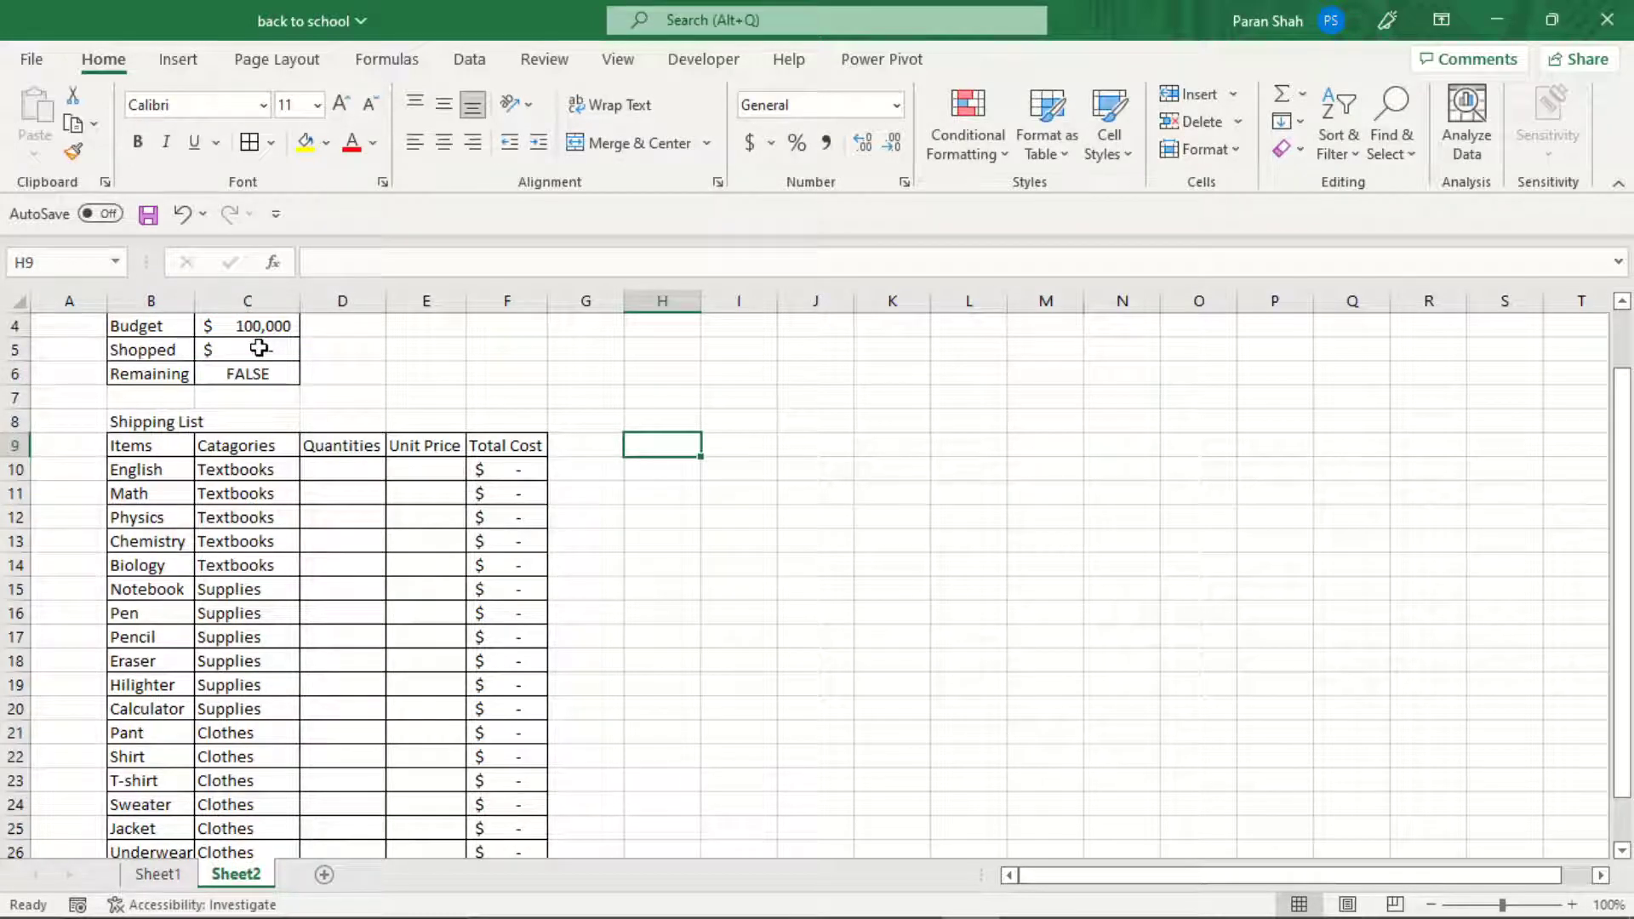
Set up a summary table beside the list with the headers "Catagories" in H9 and "Cost" in I9.
type("Ca")
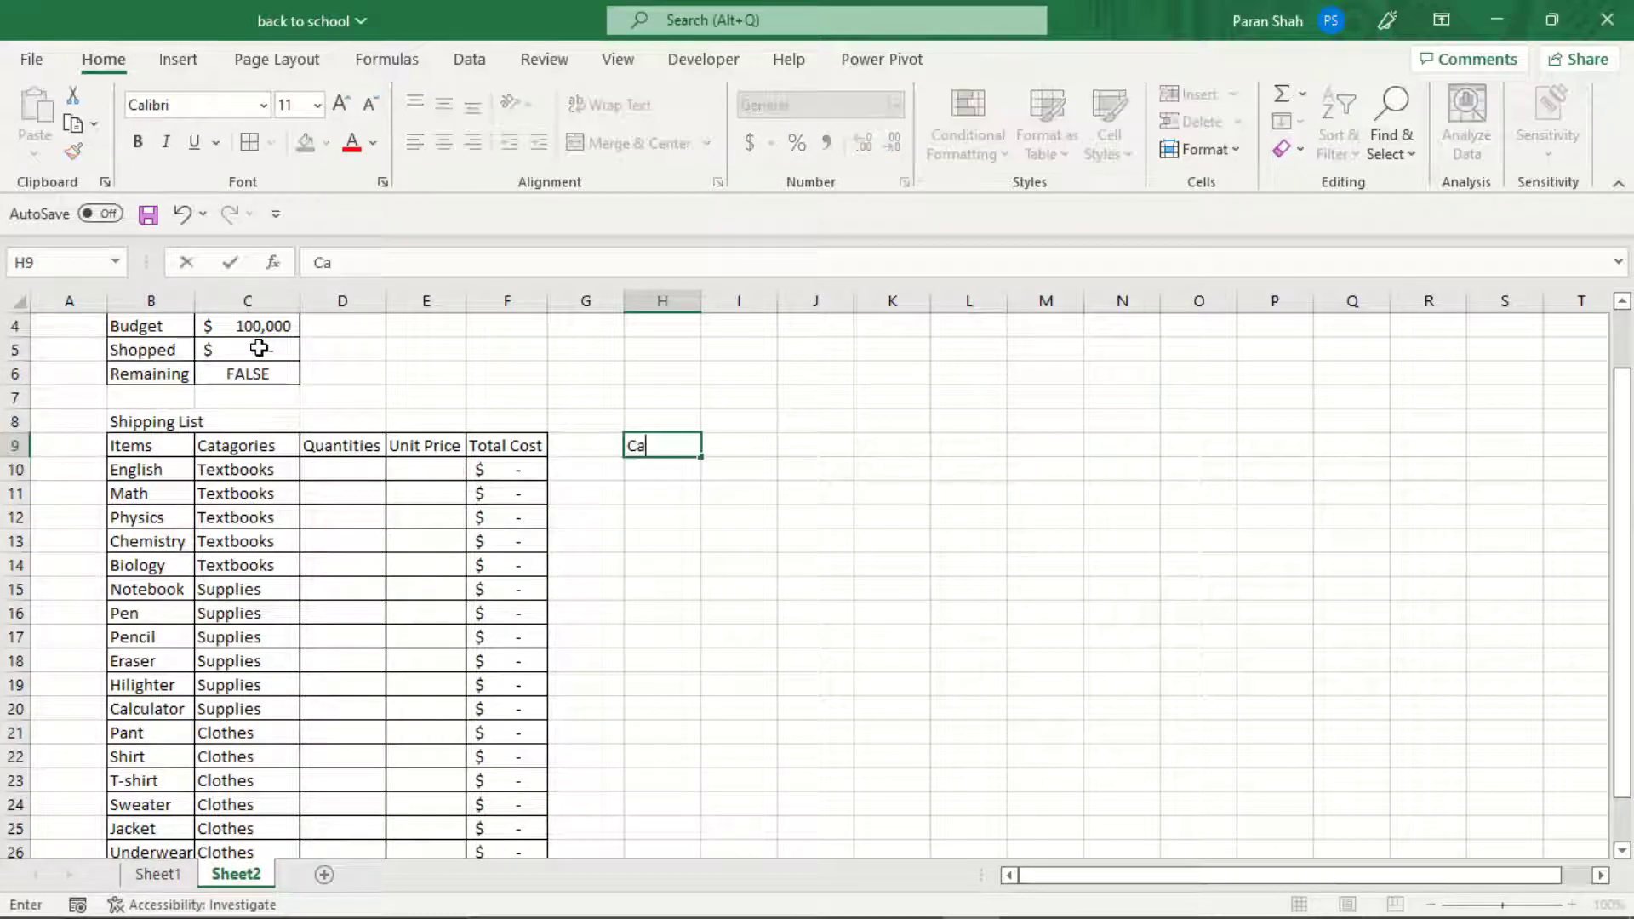
type("tagories")
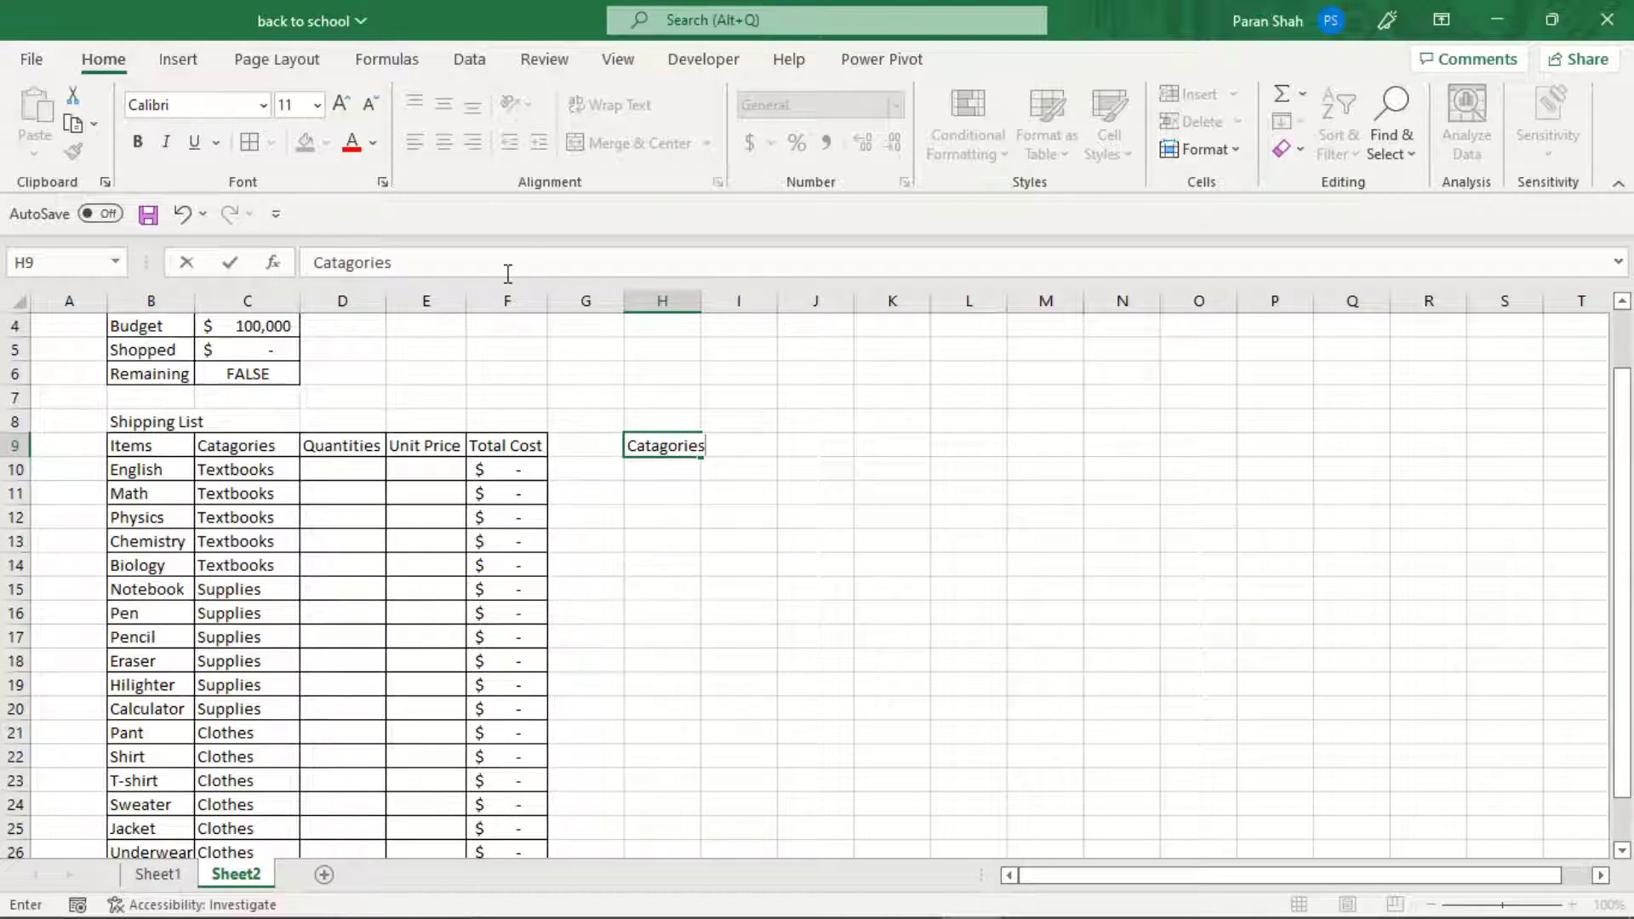
left_click(785, 449)
type("C")
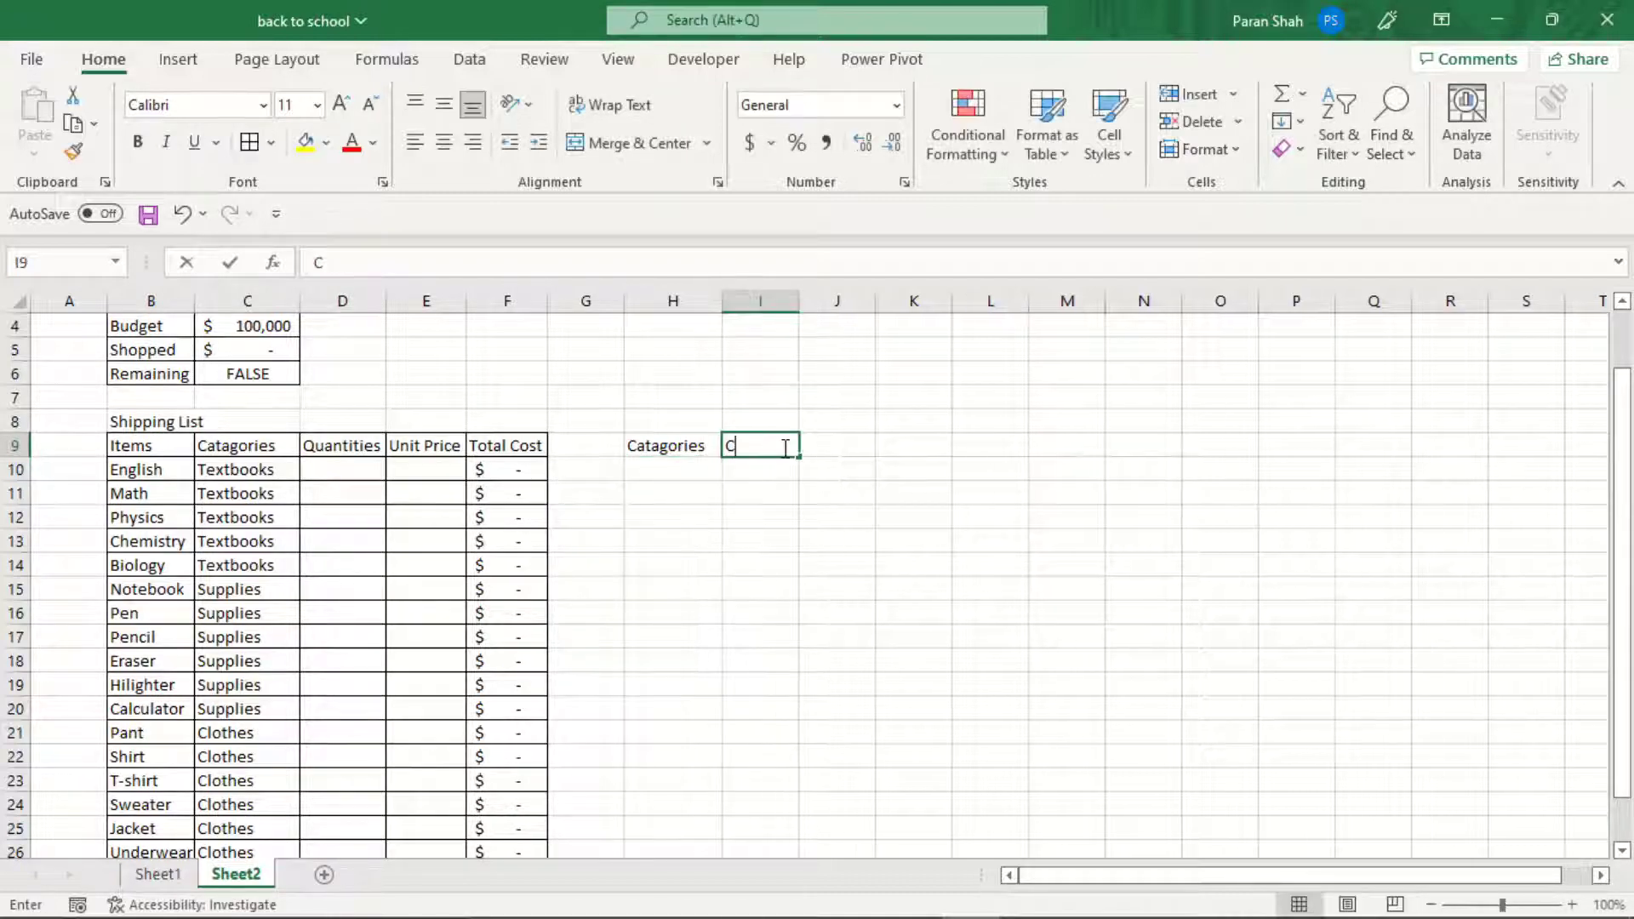
type("osy")
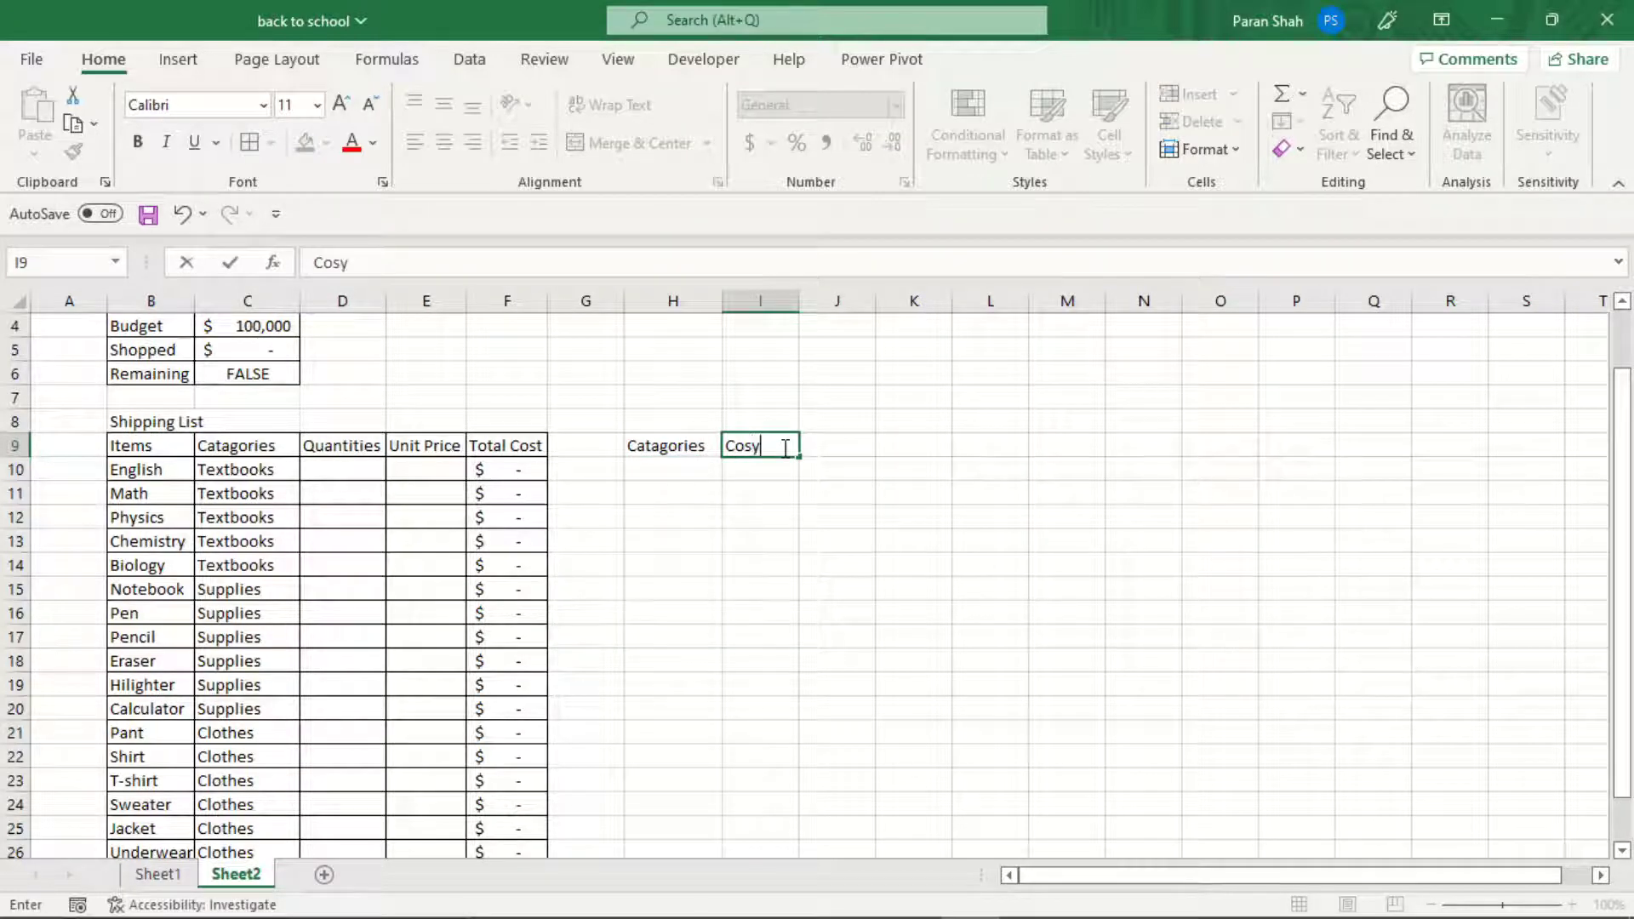
key("BackSpace")
key("Return")
key("Left")
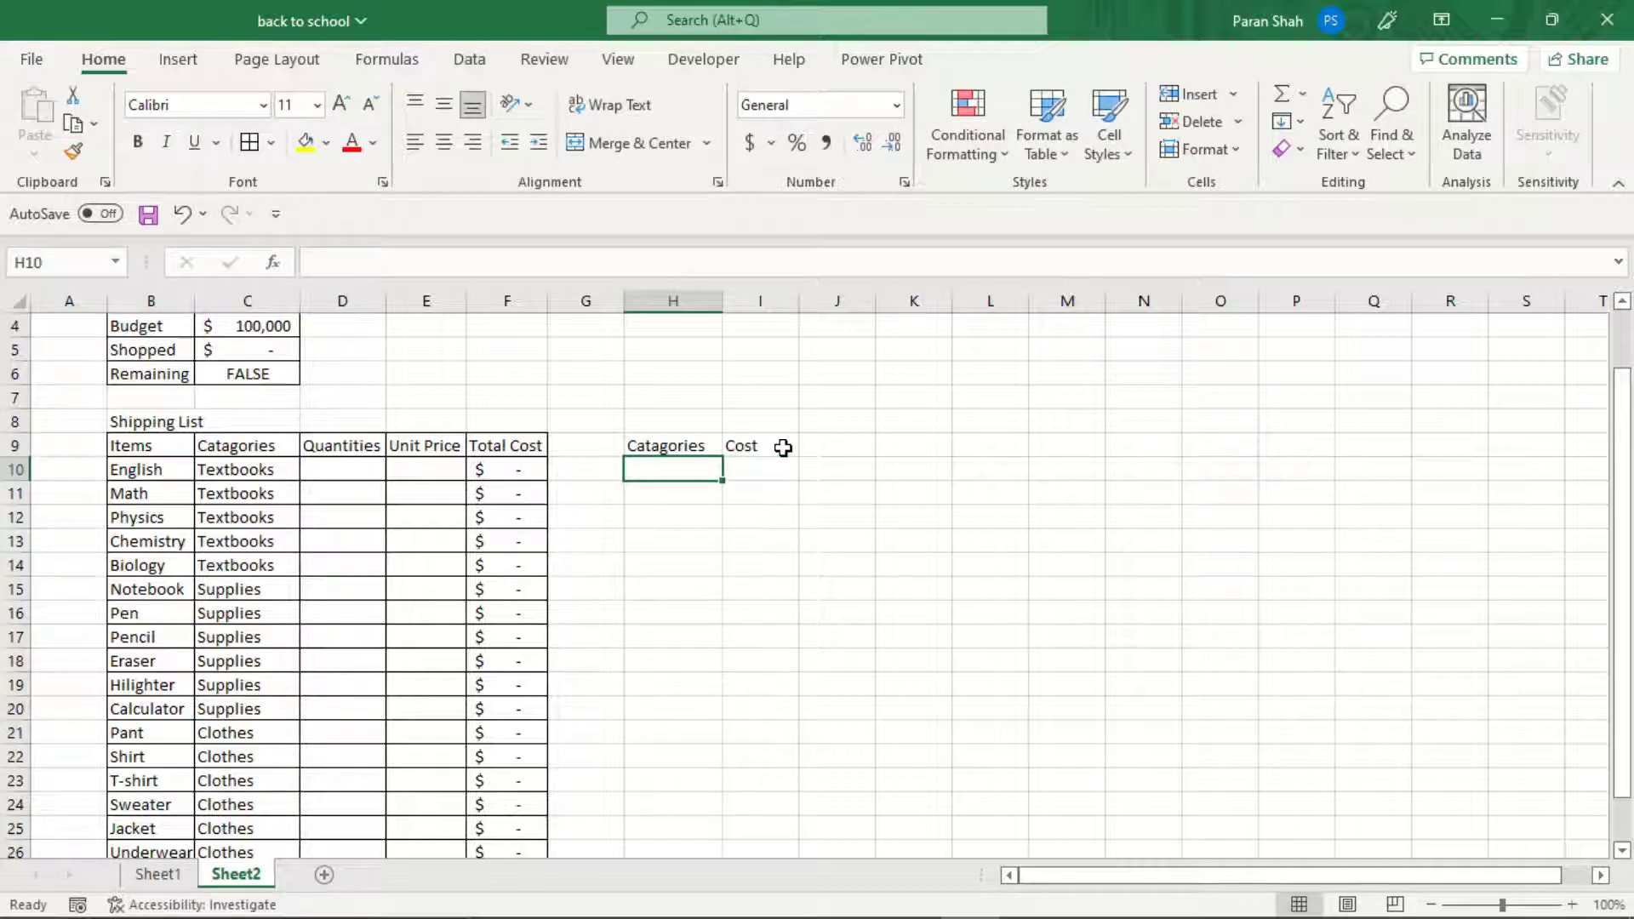
List the categories Textbooks, Supplies and Clothes in H10:H12 of the summary table.
type("T")
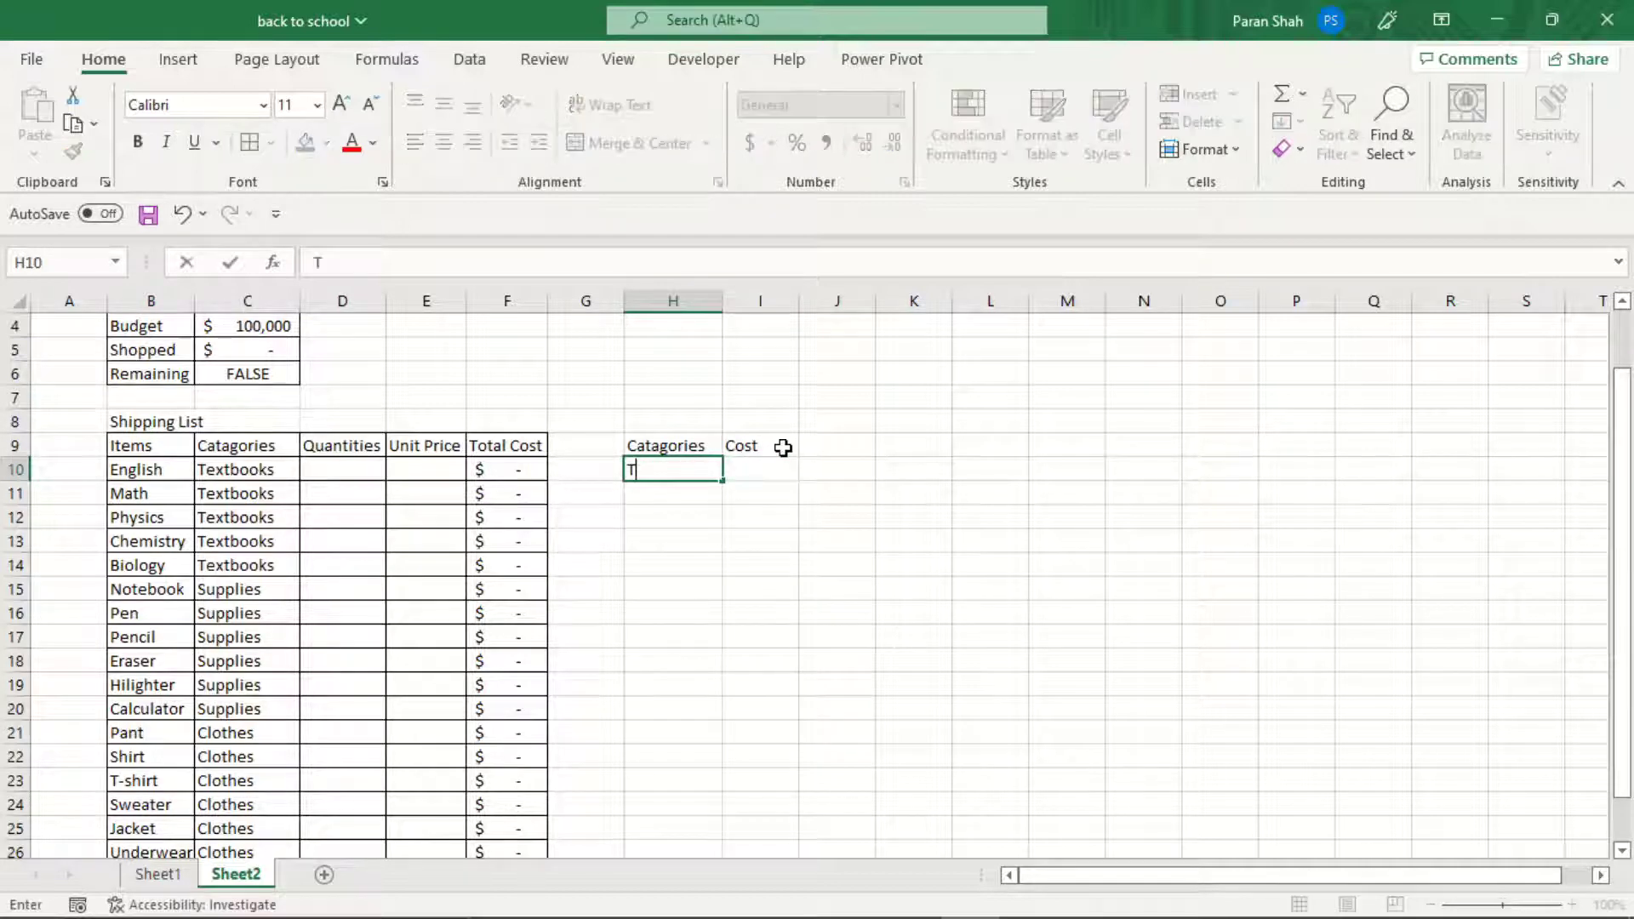
type("extbooks")
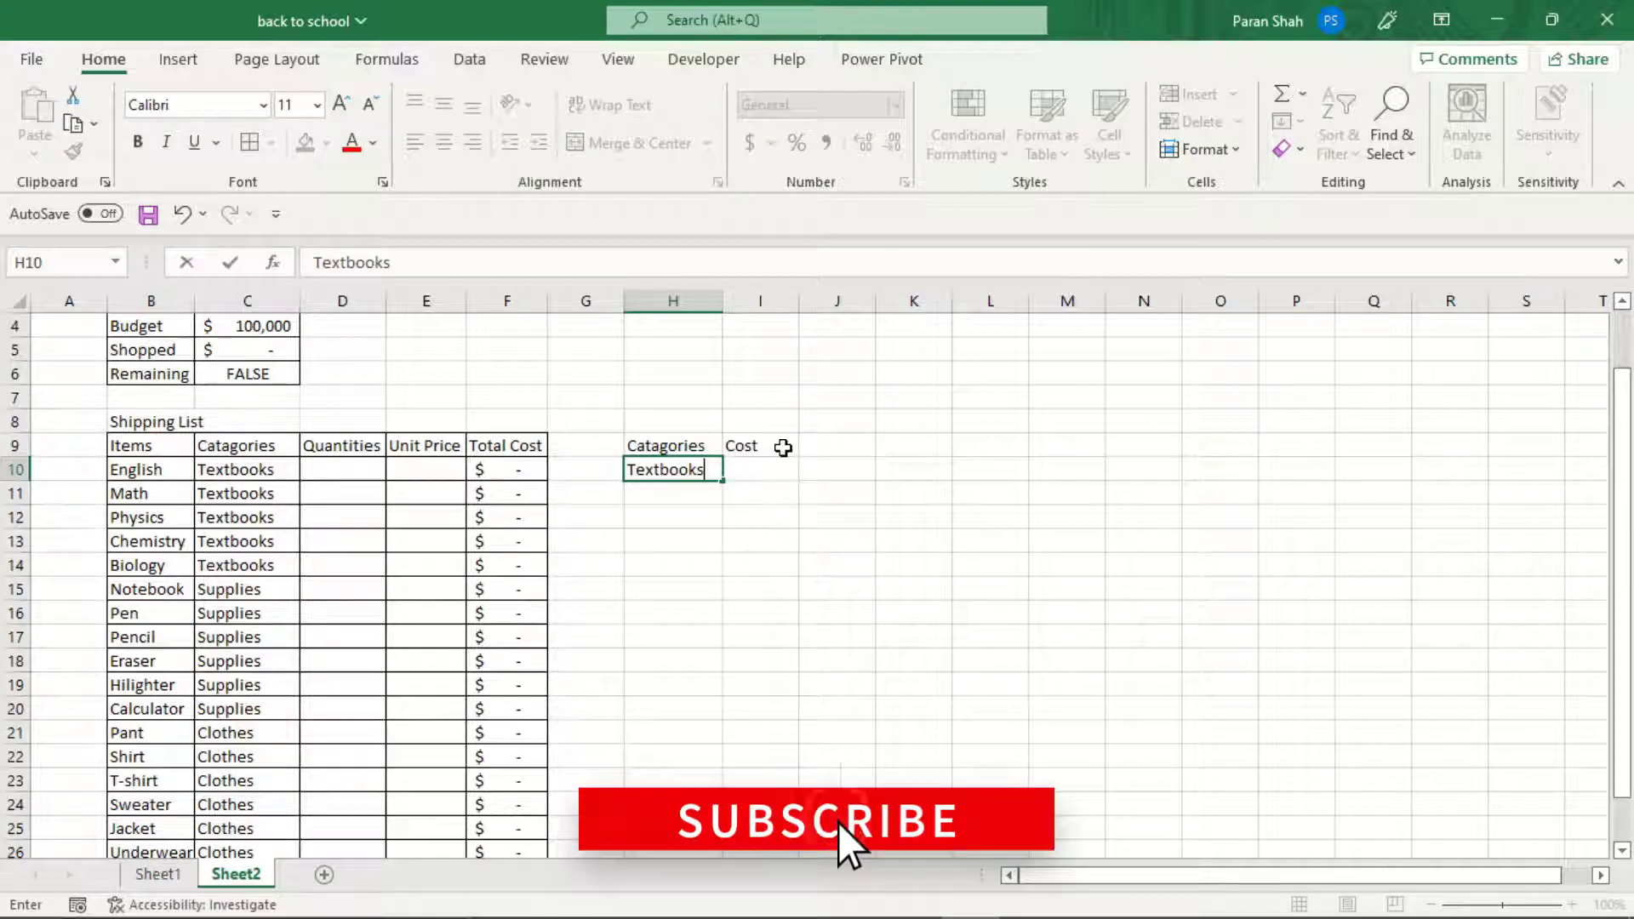
key("Return")
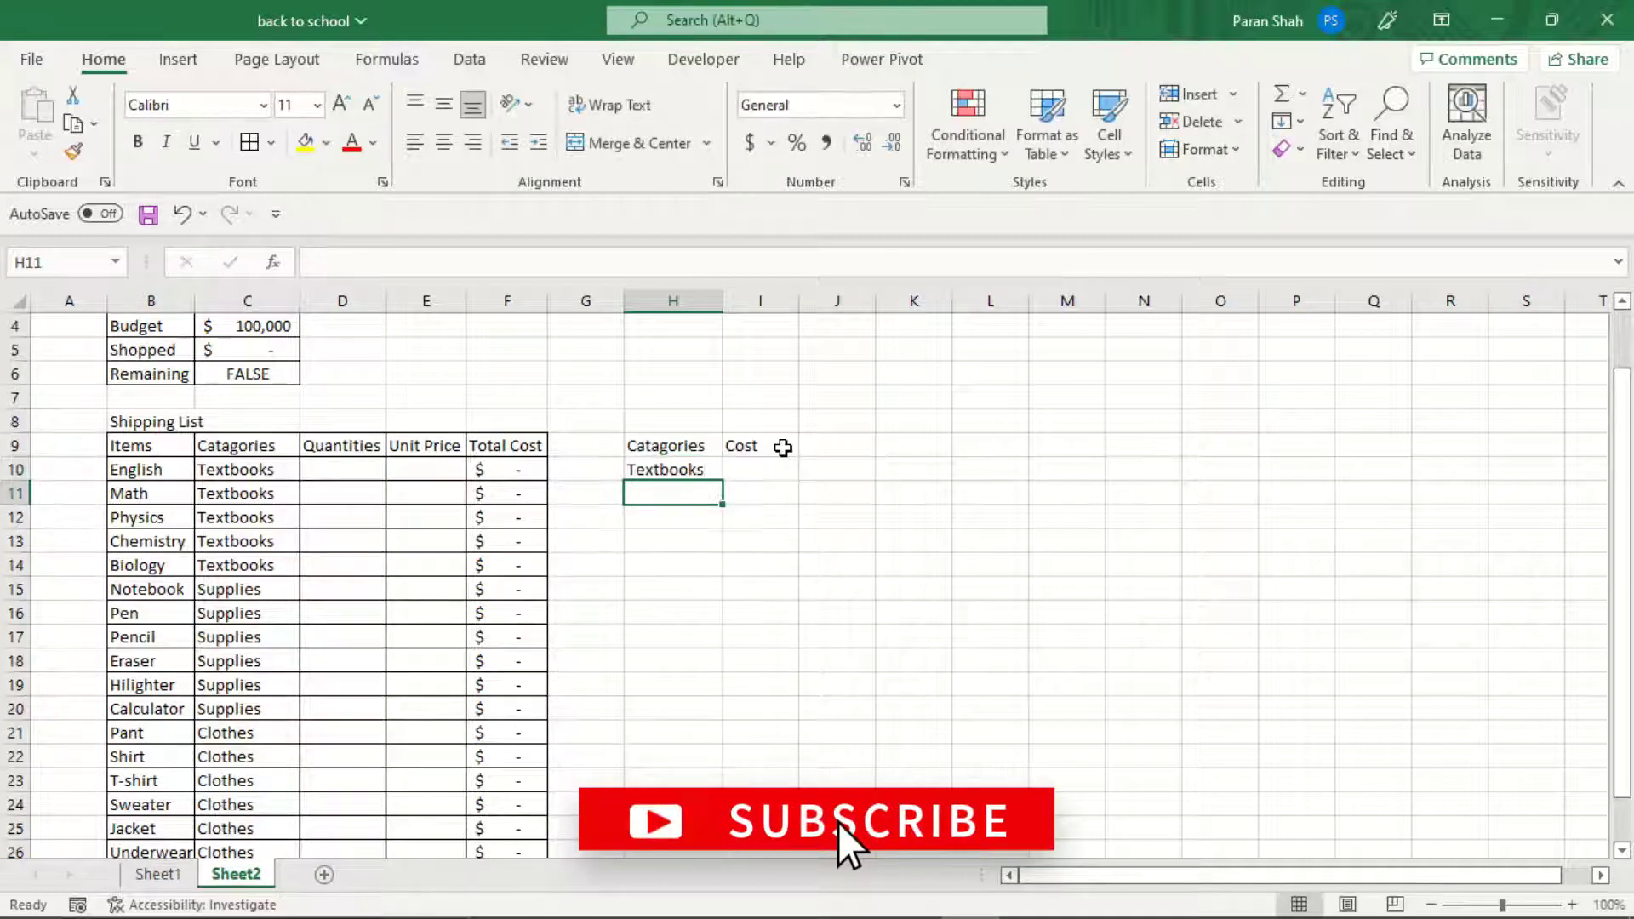
type("Sup")
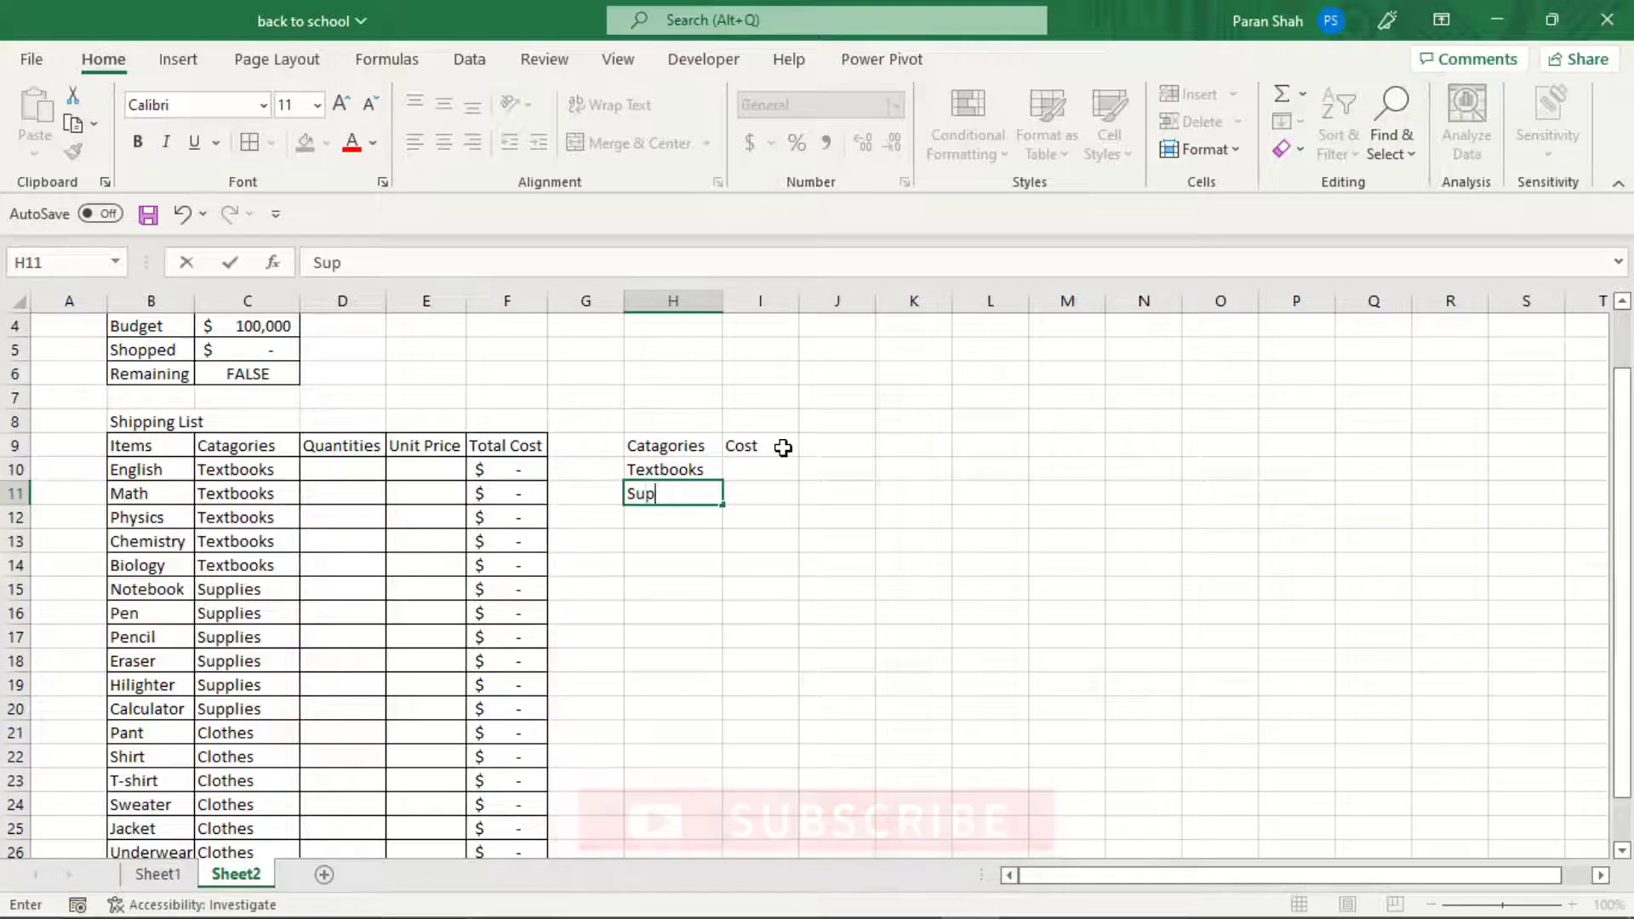
type("plies")
key("Return")
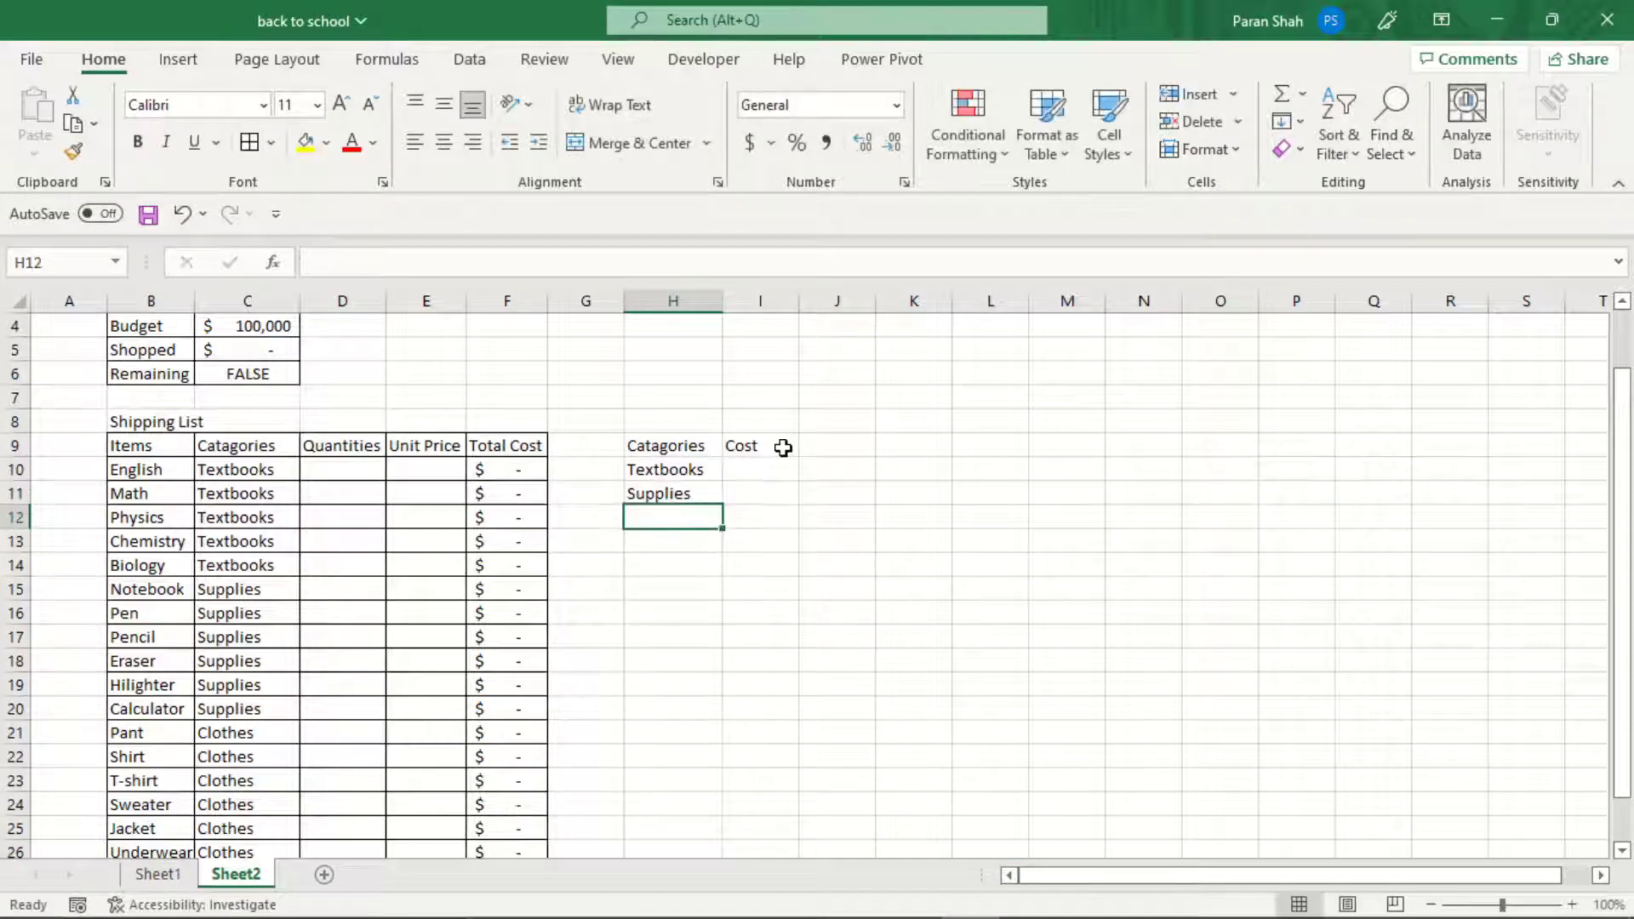
type("Clothes")
key("Return")
Calculate each category's cost in I10:I12 with a SUMIF formula over the shopping list.
key("Up")
key("Up")
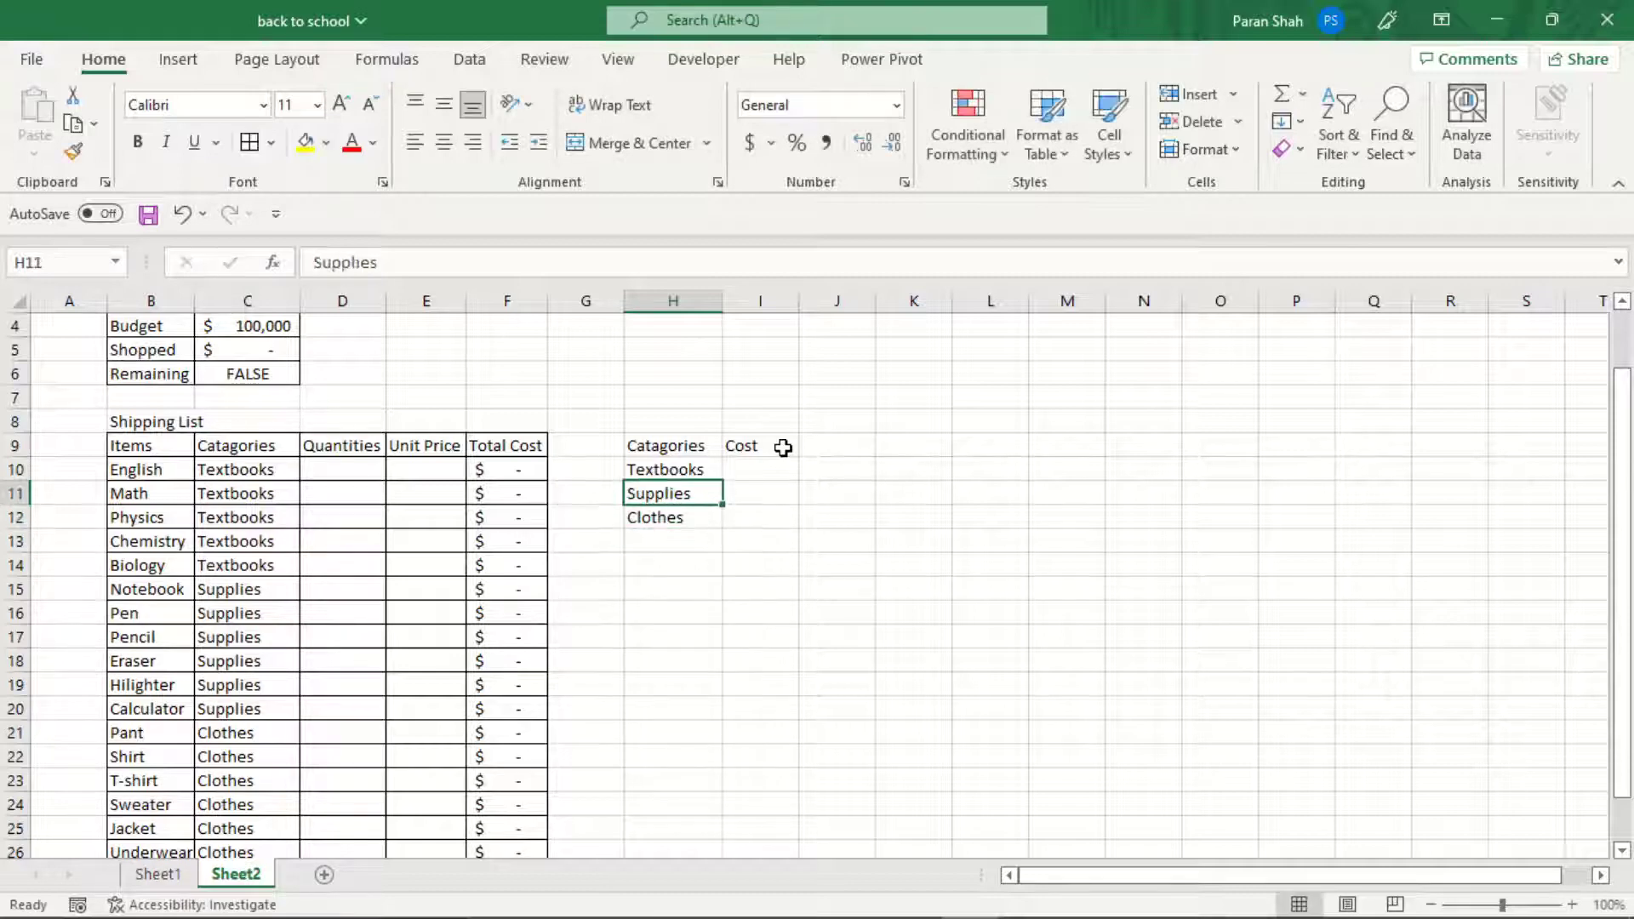
key("Up")
key("Right")
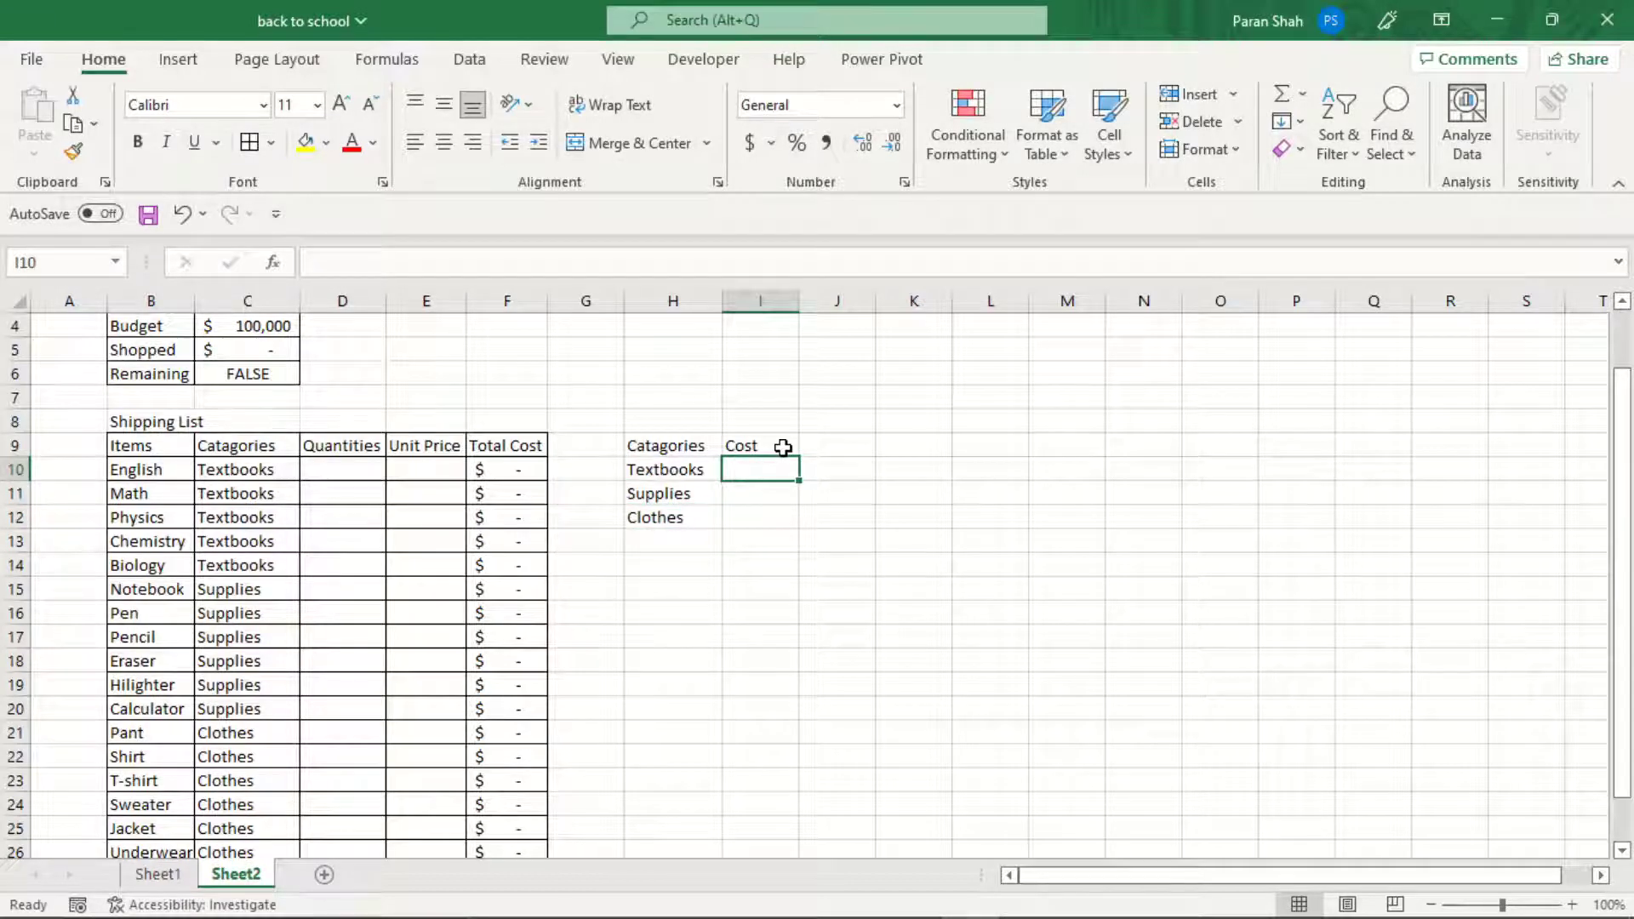
type("=sumif")
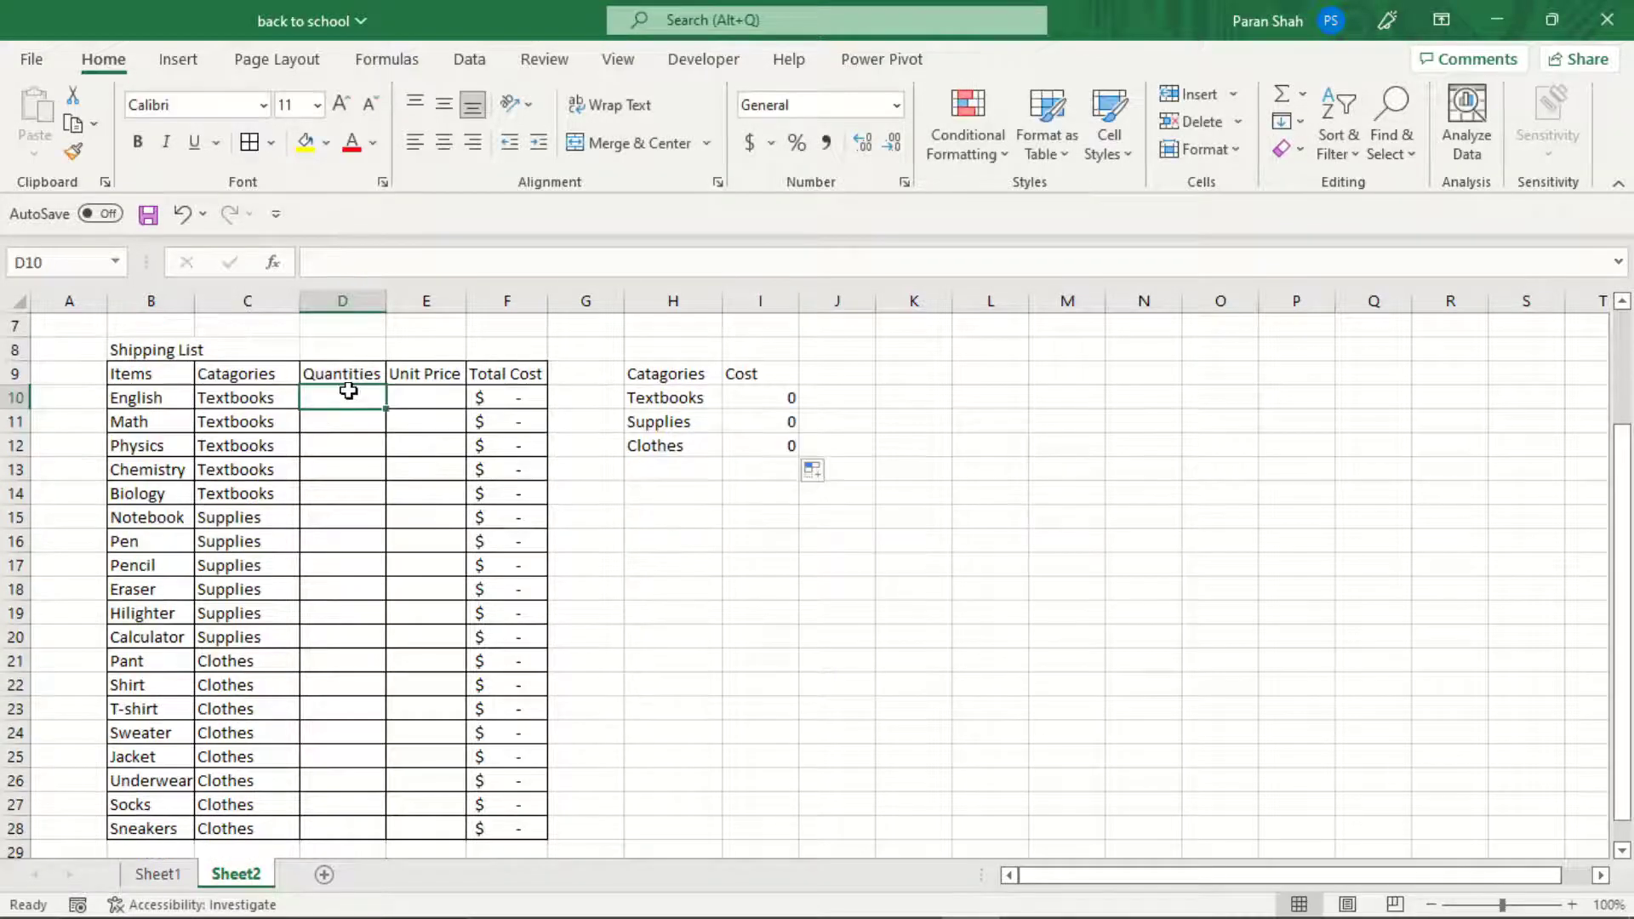
Enter a quantity of 100 for English in D10 and copy it down the whole Quantities column.
type("10")
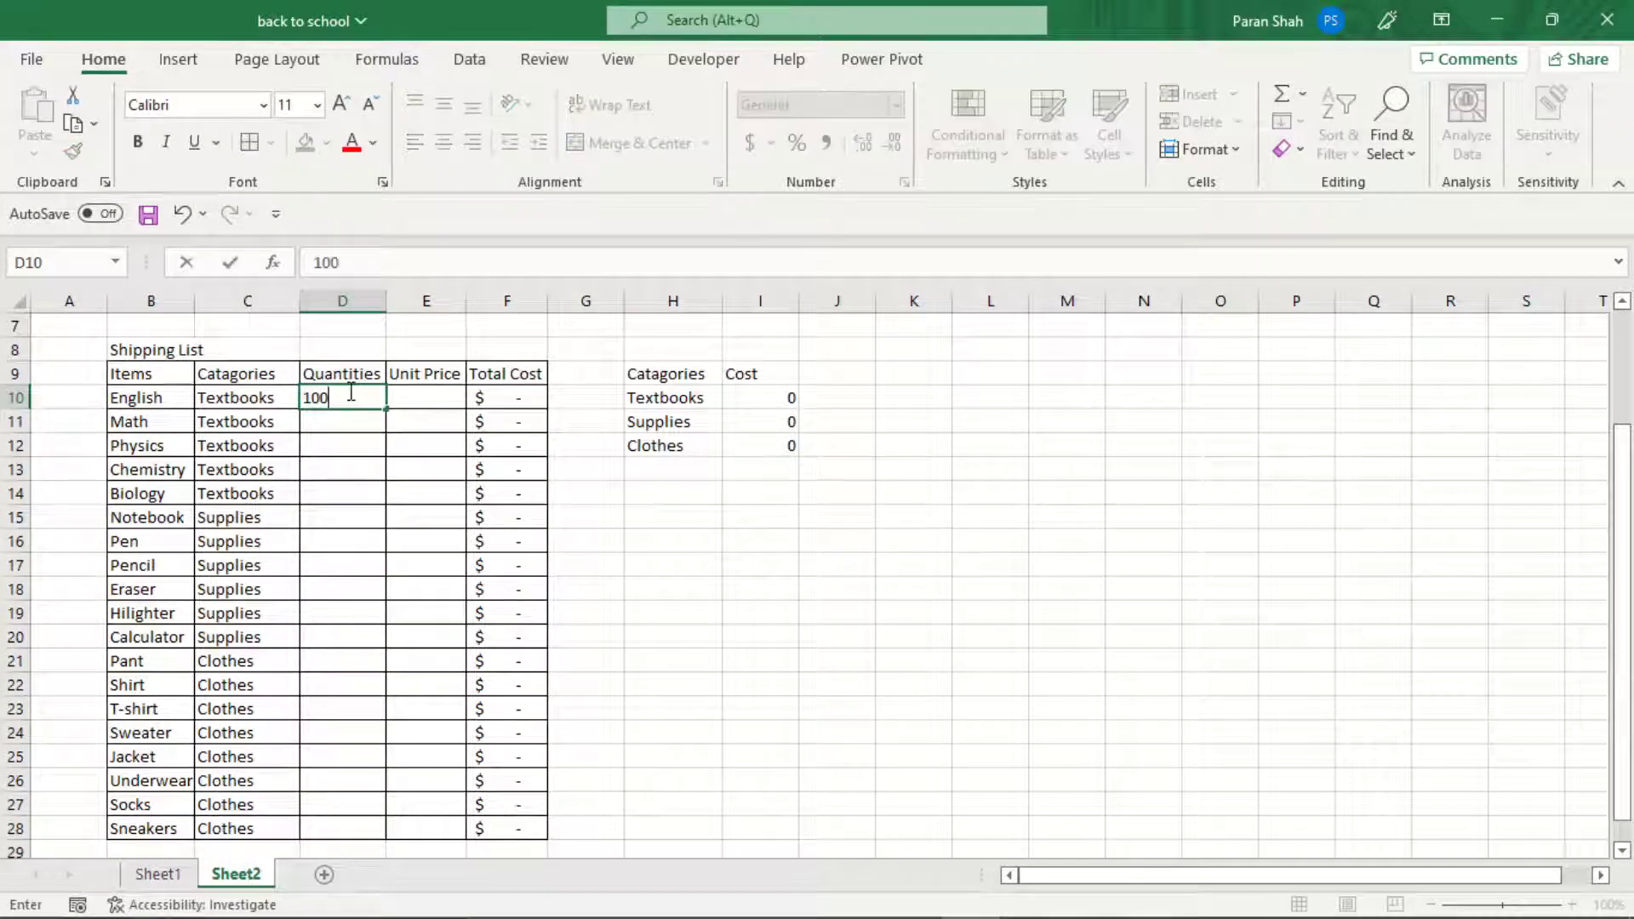
type("0")
key("Return")
left_click(366, 397)
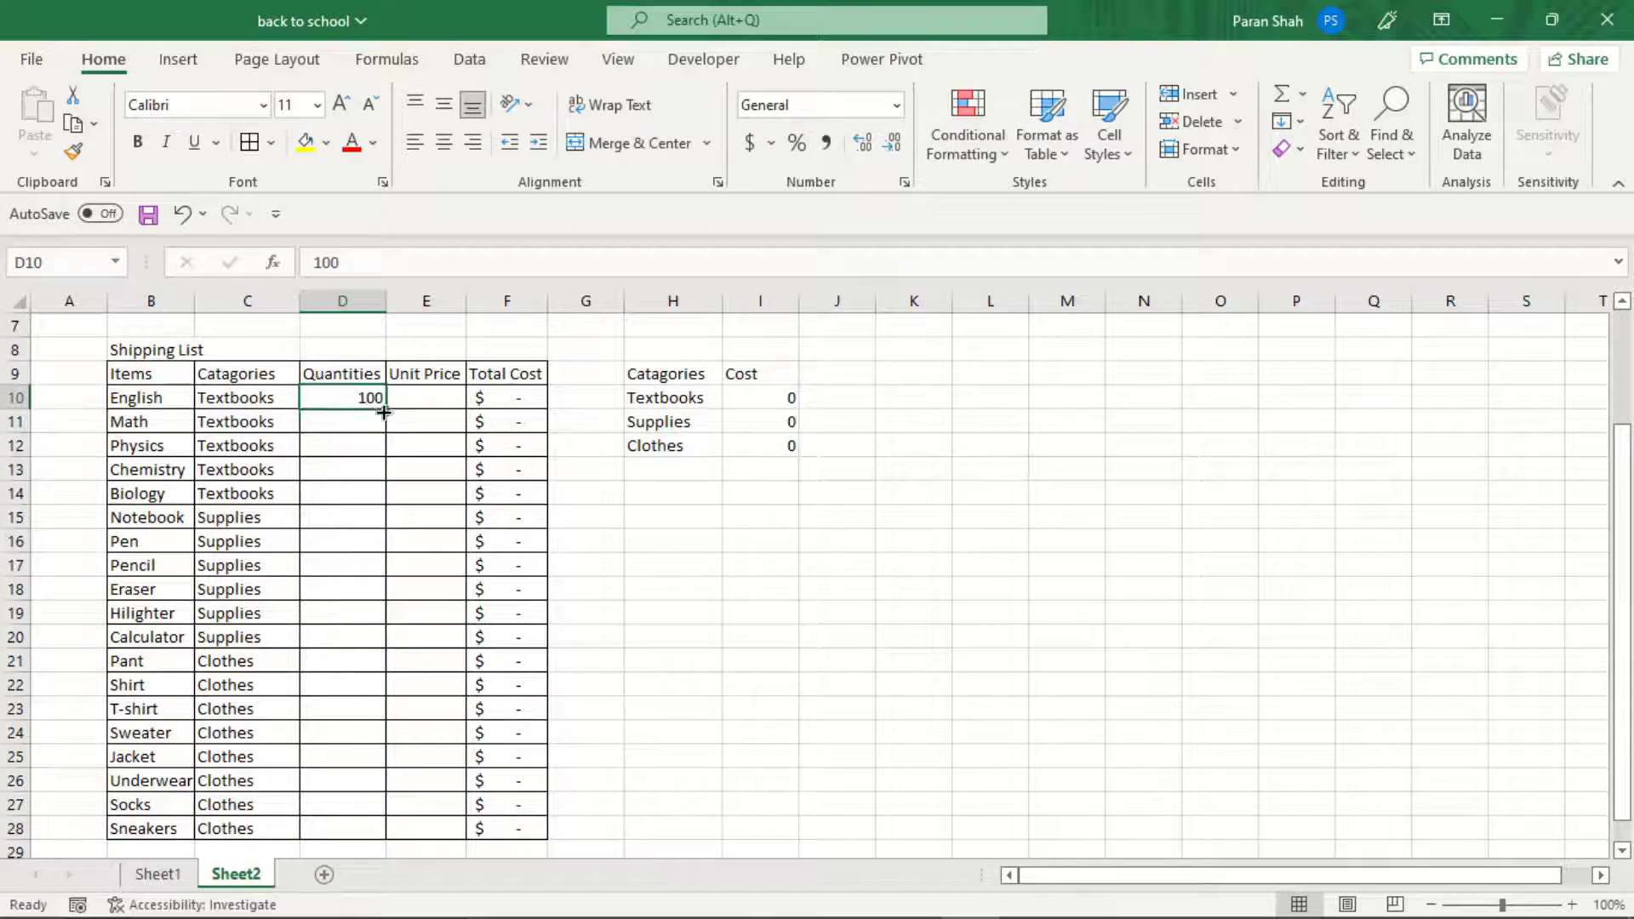
double_click(383, 408)
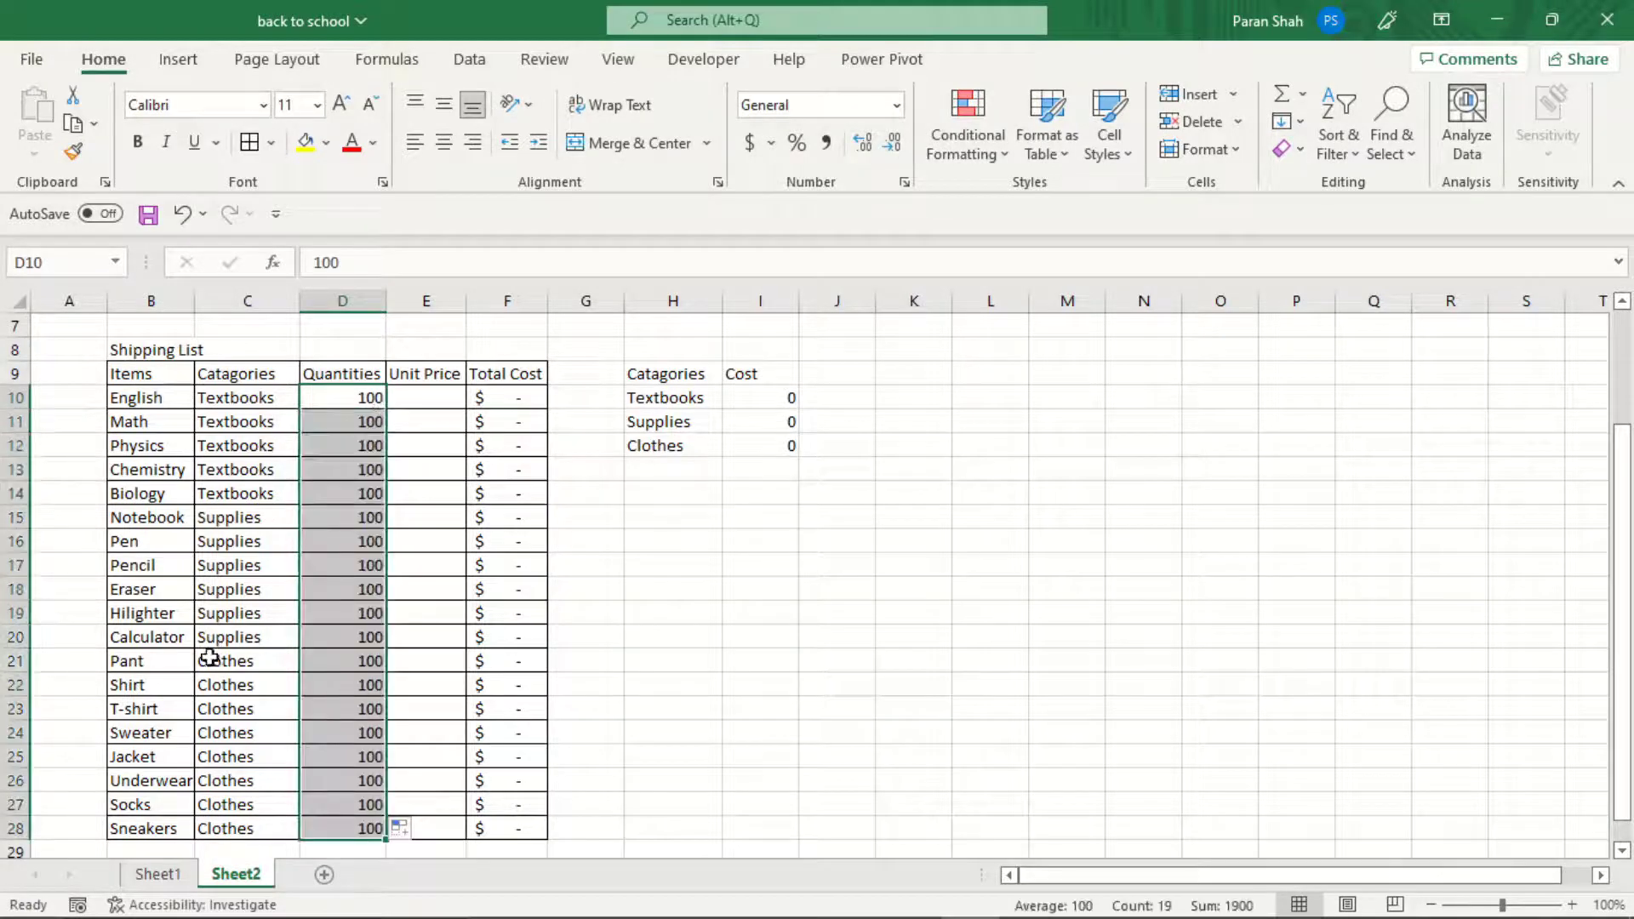
Fill the Unit Price column E10:E28 with the copied dollar prices, starting with $20 for English and ending with $30 for Sneakers.
left_click(427, 401)
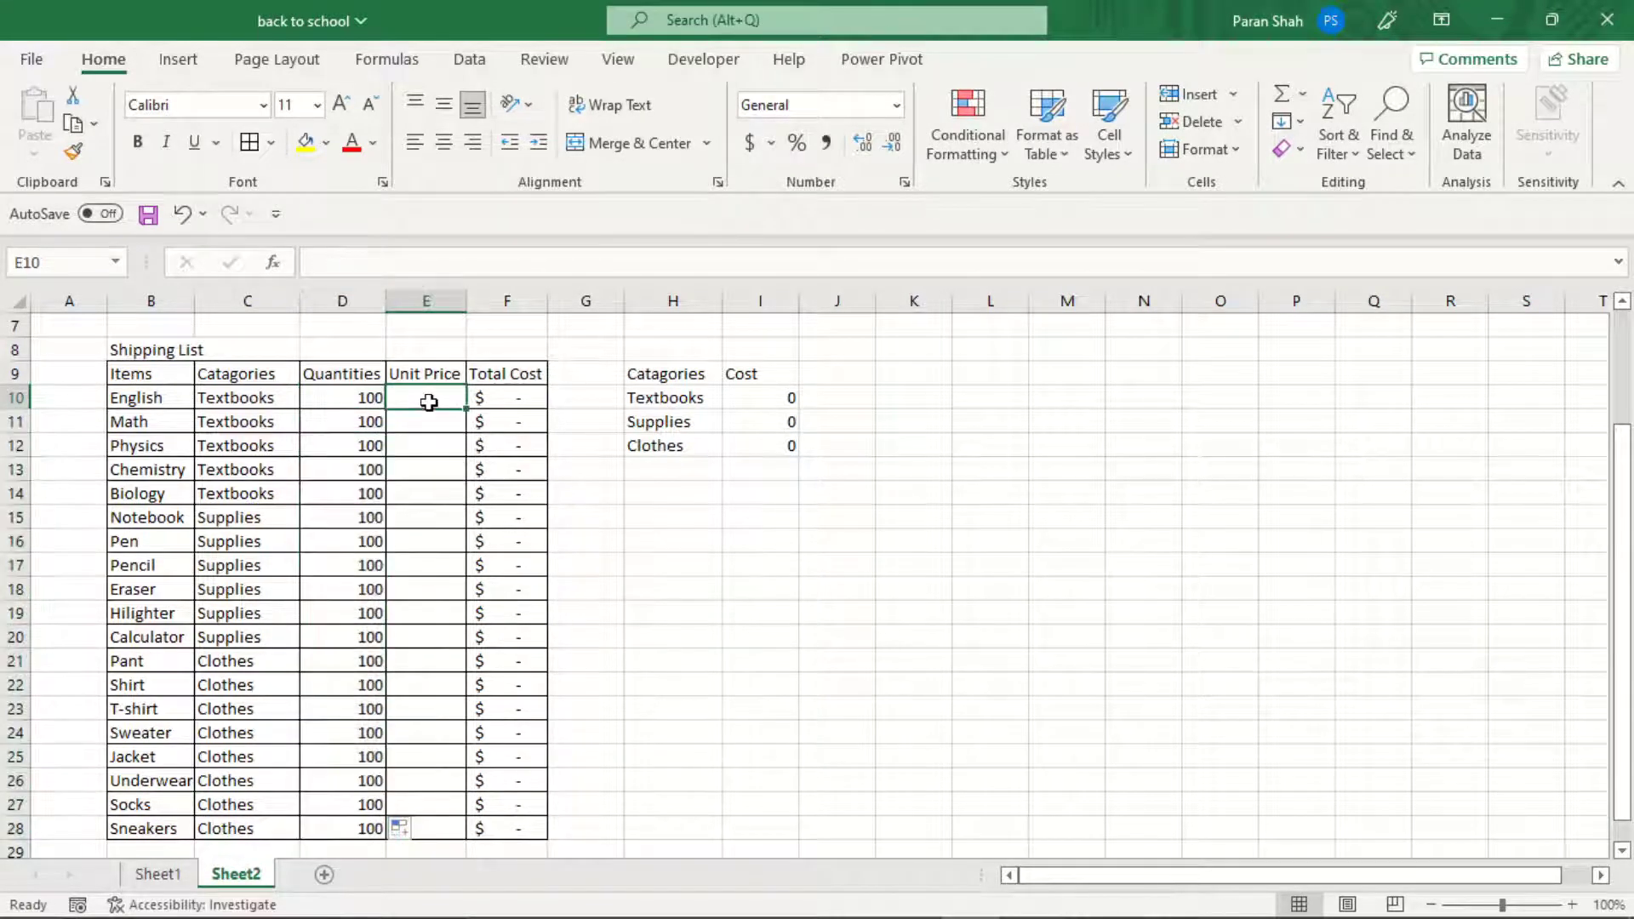
left_click(428, 389)
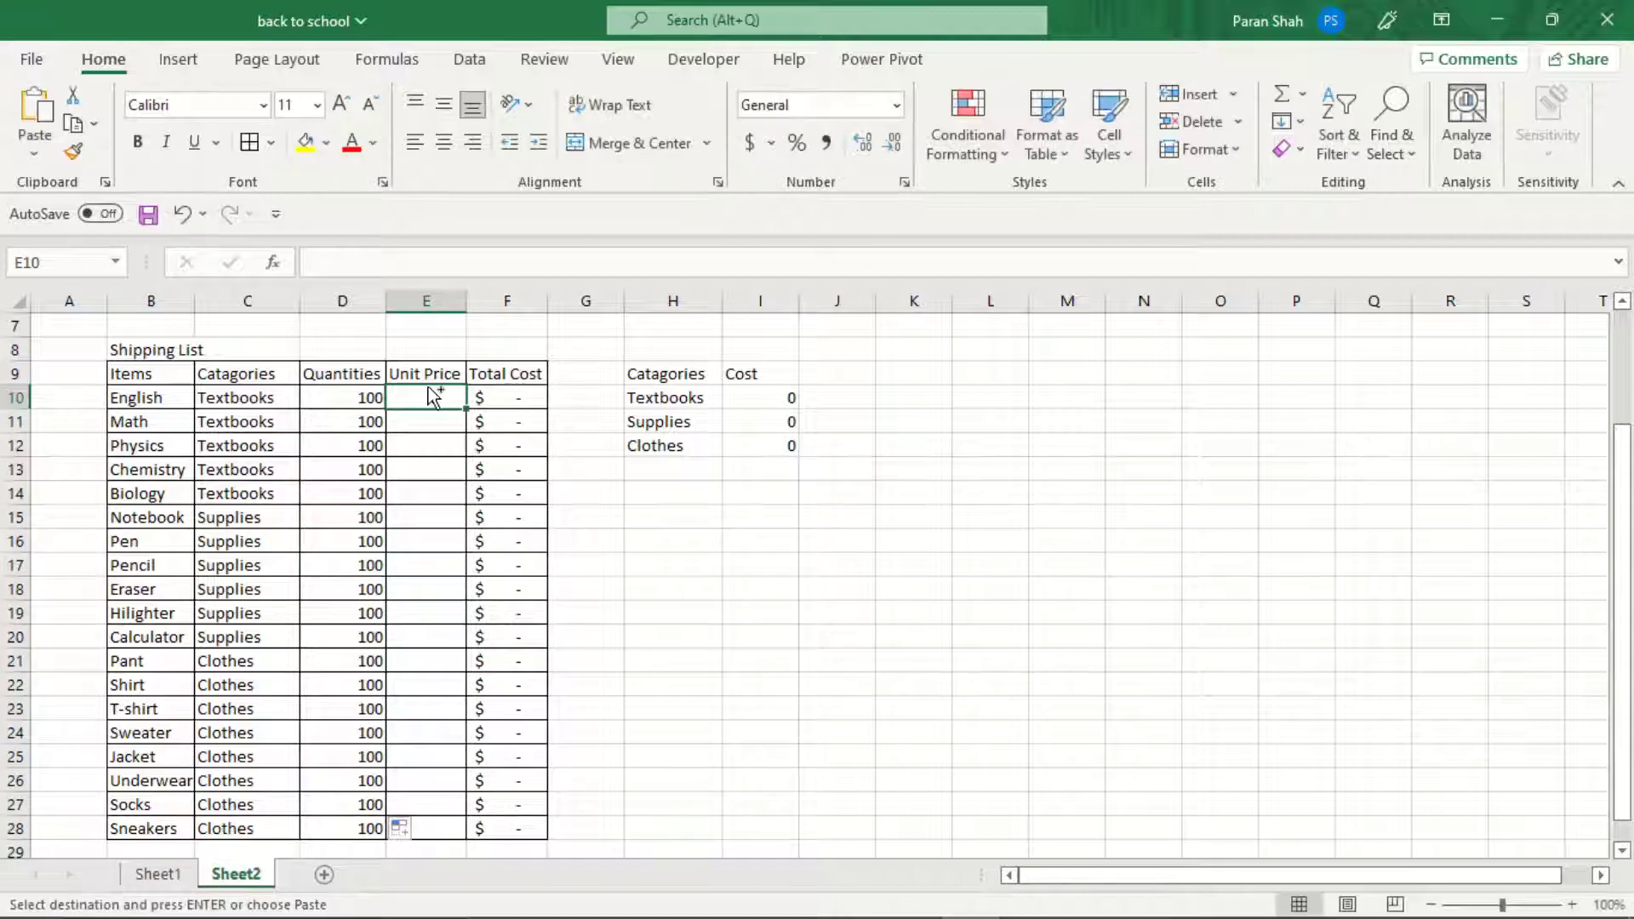
type("$ 20 $ 20 $ 20 $ 20 $ 20 $ 10 $ 5 $ 2 $ 1 $ 5 $ 15 $ 10 $ 20 $ 10 $ 30 $ 30 $ 5 $ 3 $ 30")
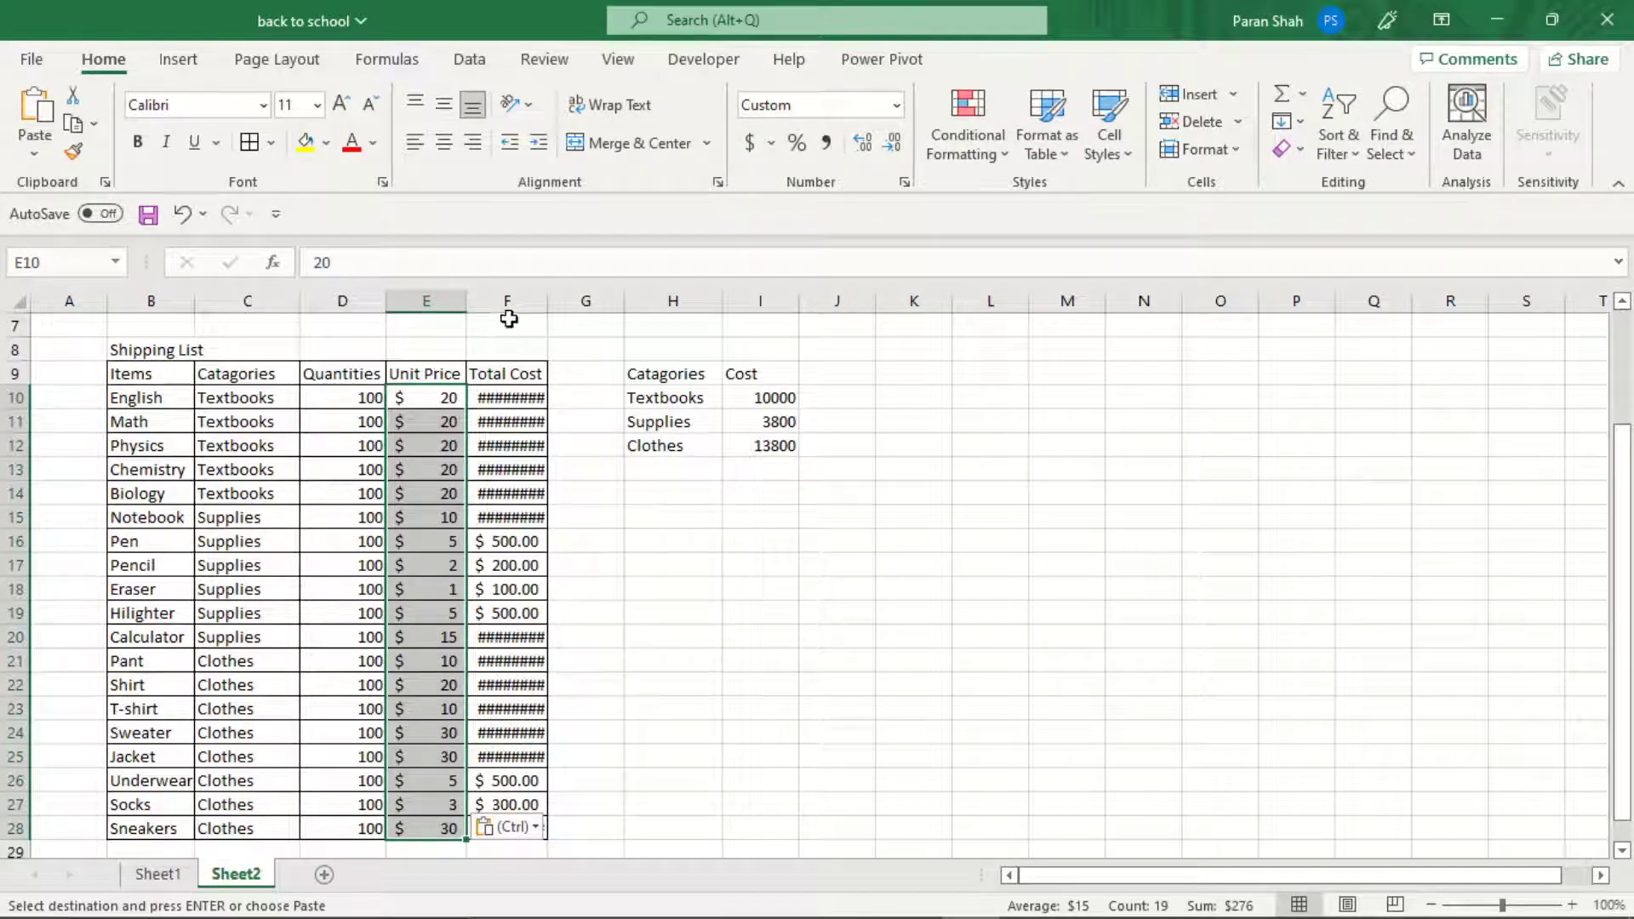
Fit the Total Cost column to its amounts without decimals, and format the category summary with borders and whole-dollar costs.
left_click(507, 301)
double_click(547, 303)
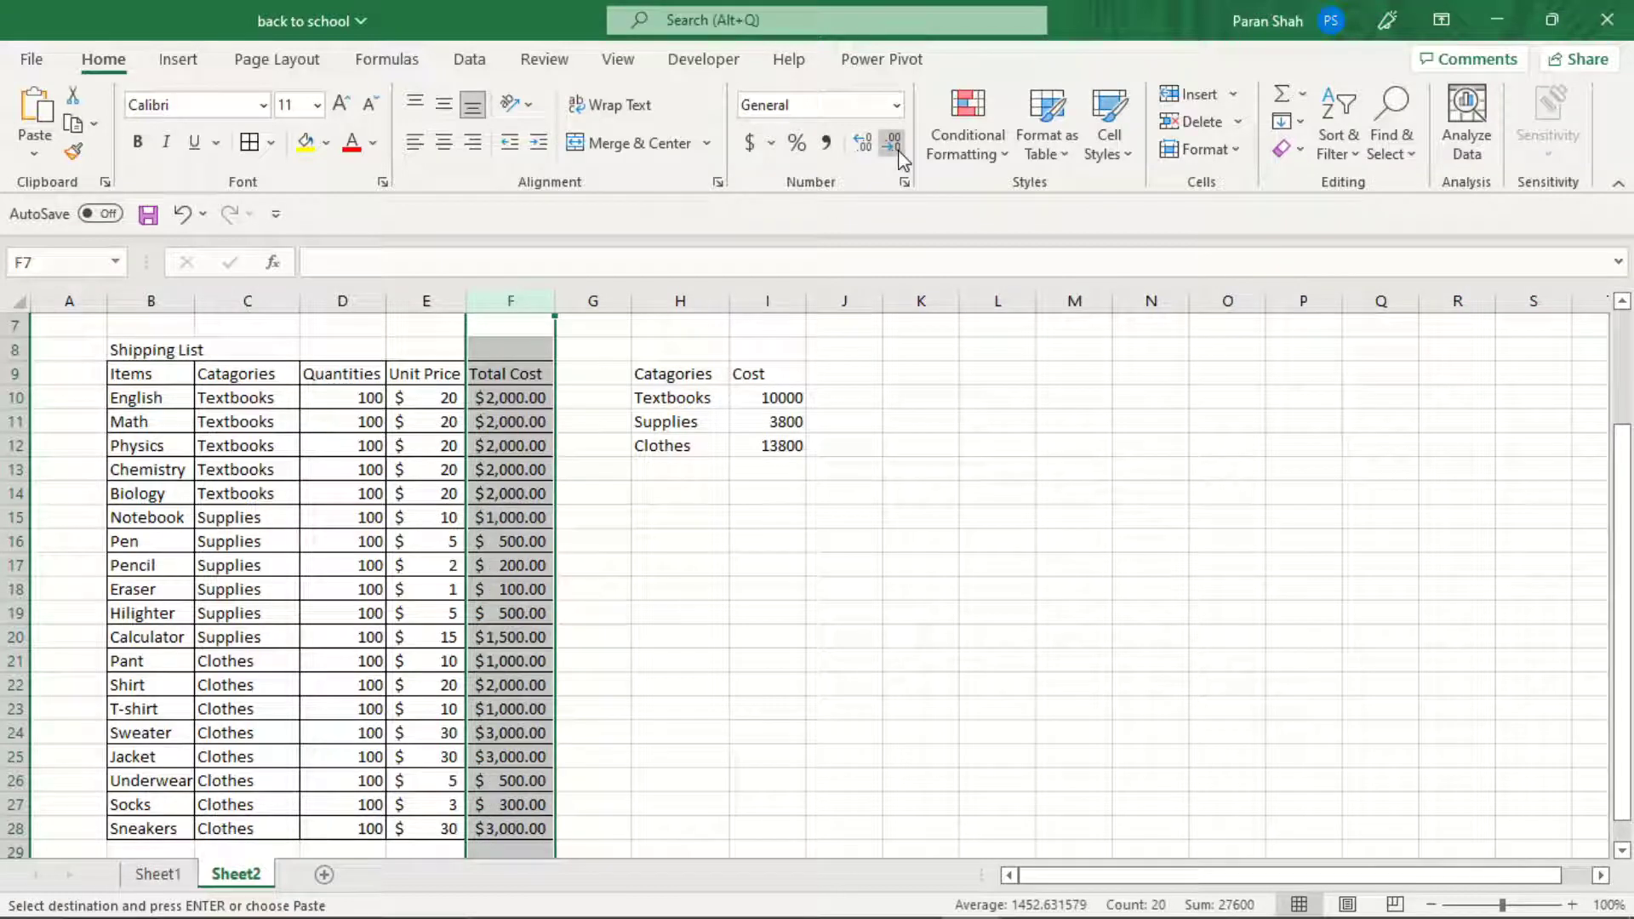
left_click(626, 467)
left_click(519, 421)
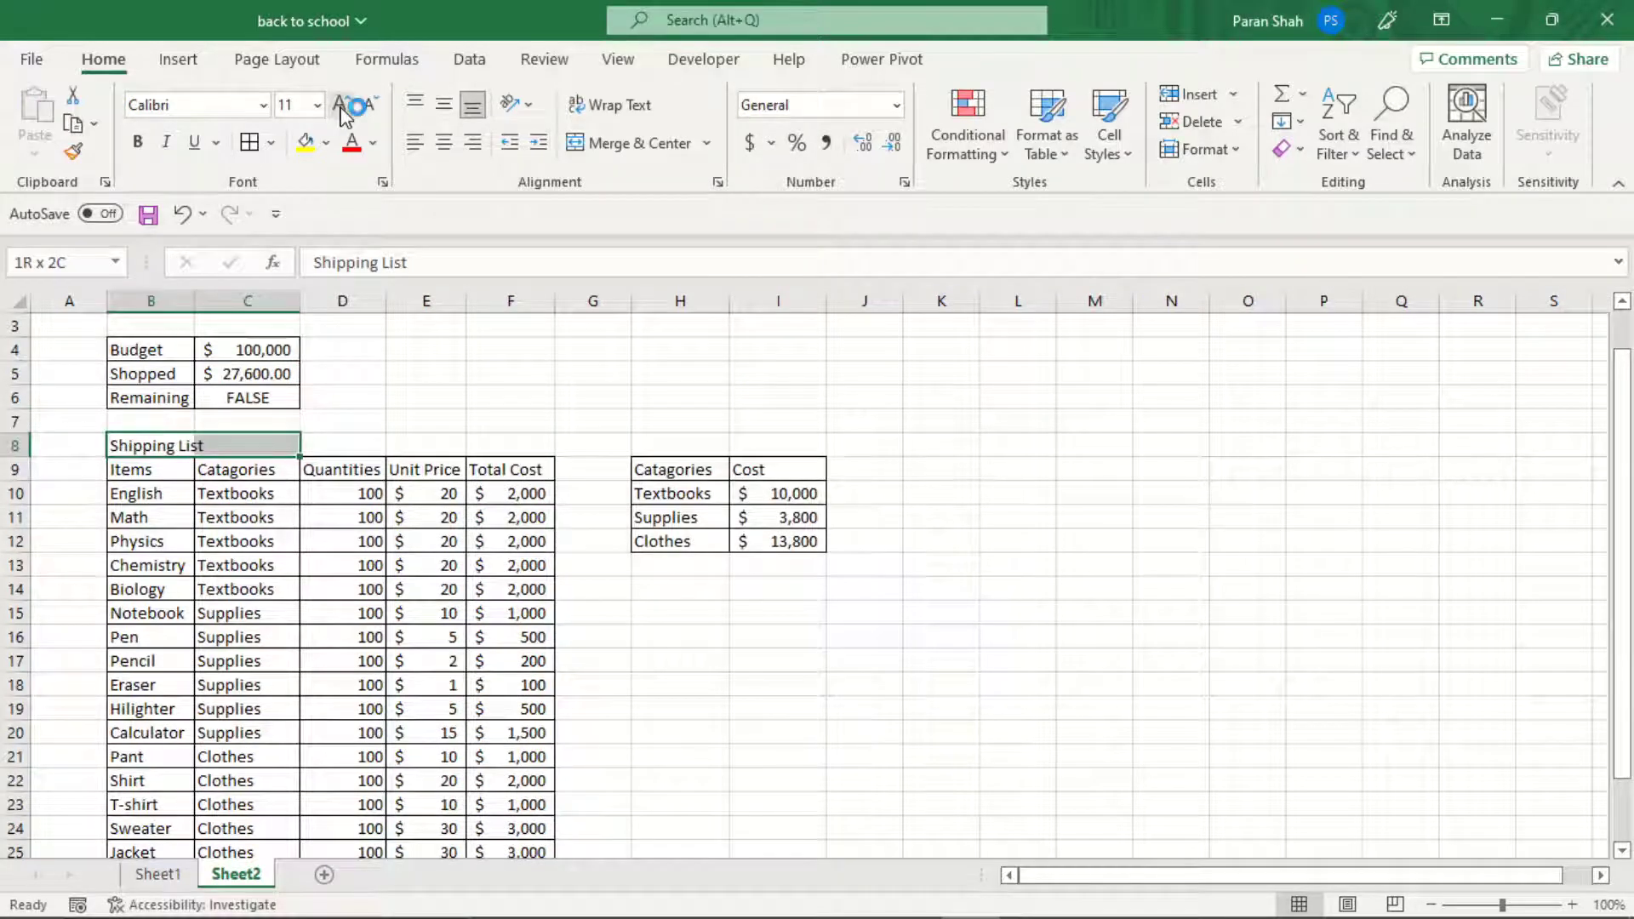
Format the "Shipping List" heading in B8 as bold with font size 16.
left_click(341, 104)
left_click(342, 104)
left_click(342, 104)
left_click(341, 104)
left_click(341, 103)
left_click(368, 107)
left_click(368, 106)
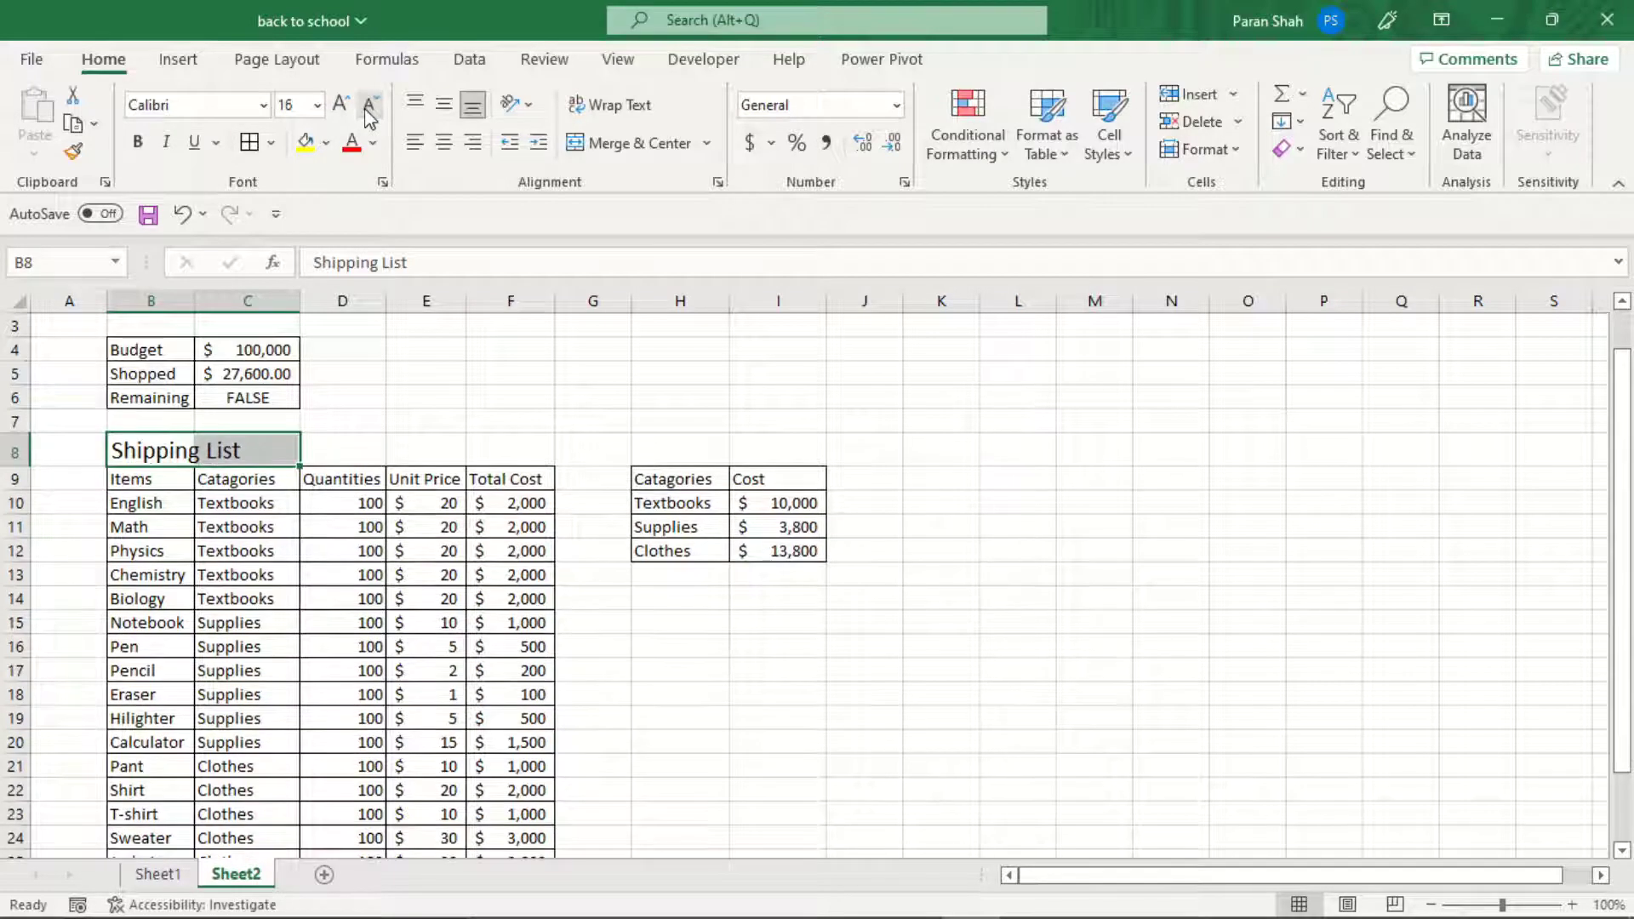
left_click(137, 142)
Calculate the Remaining amount in C6 as =C4-C5 and display the Shopped and Remaining amounts without decimals.
left_click(420, 481)
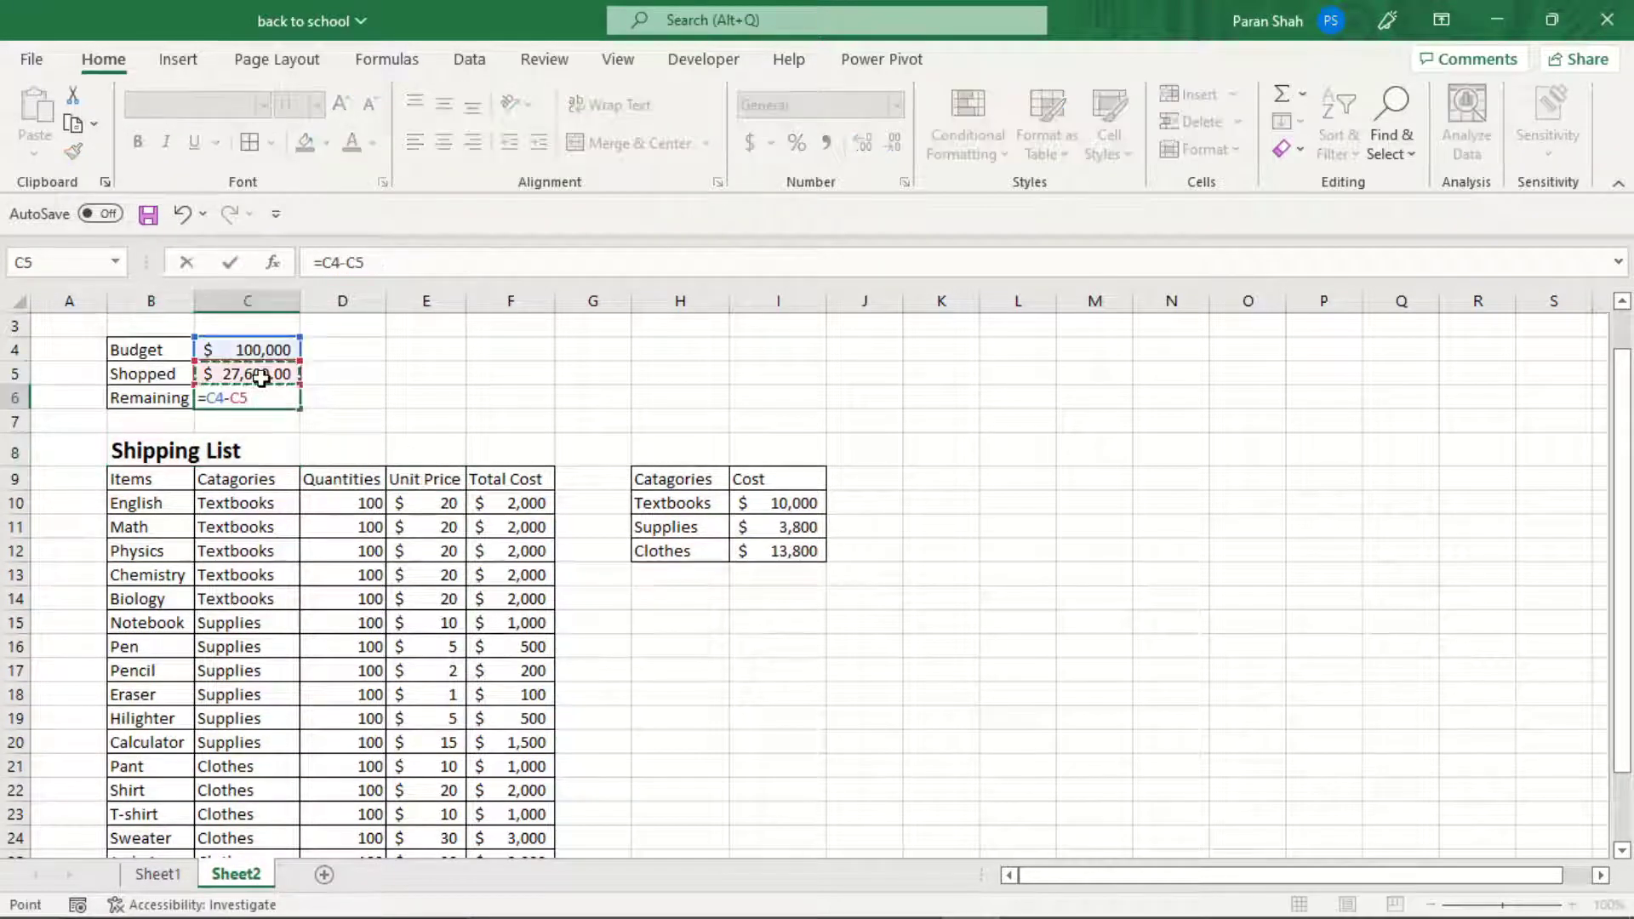
key("Return")
left_click_drag(272, 350, 277, 394)
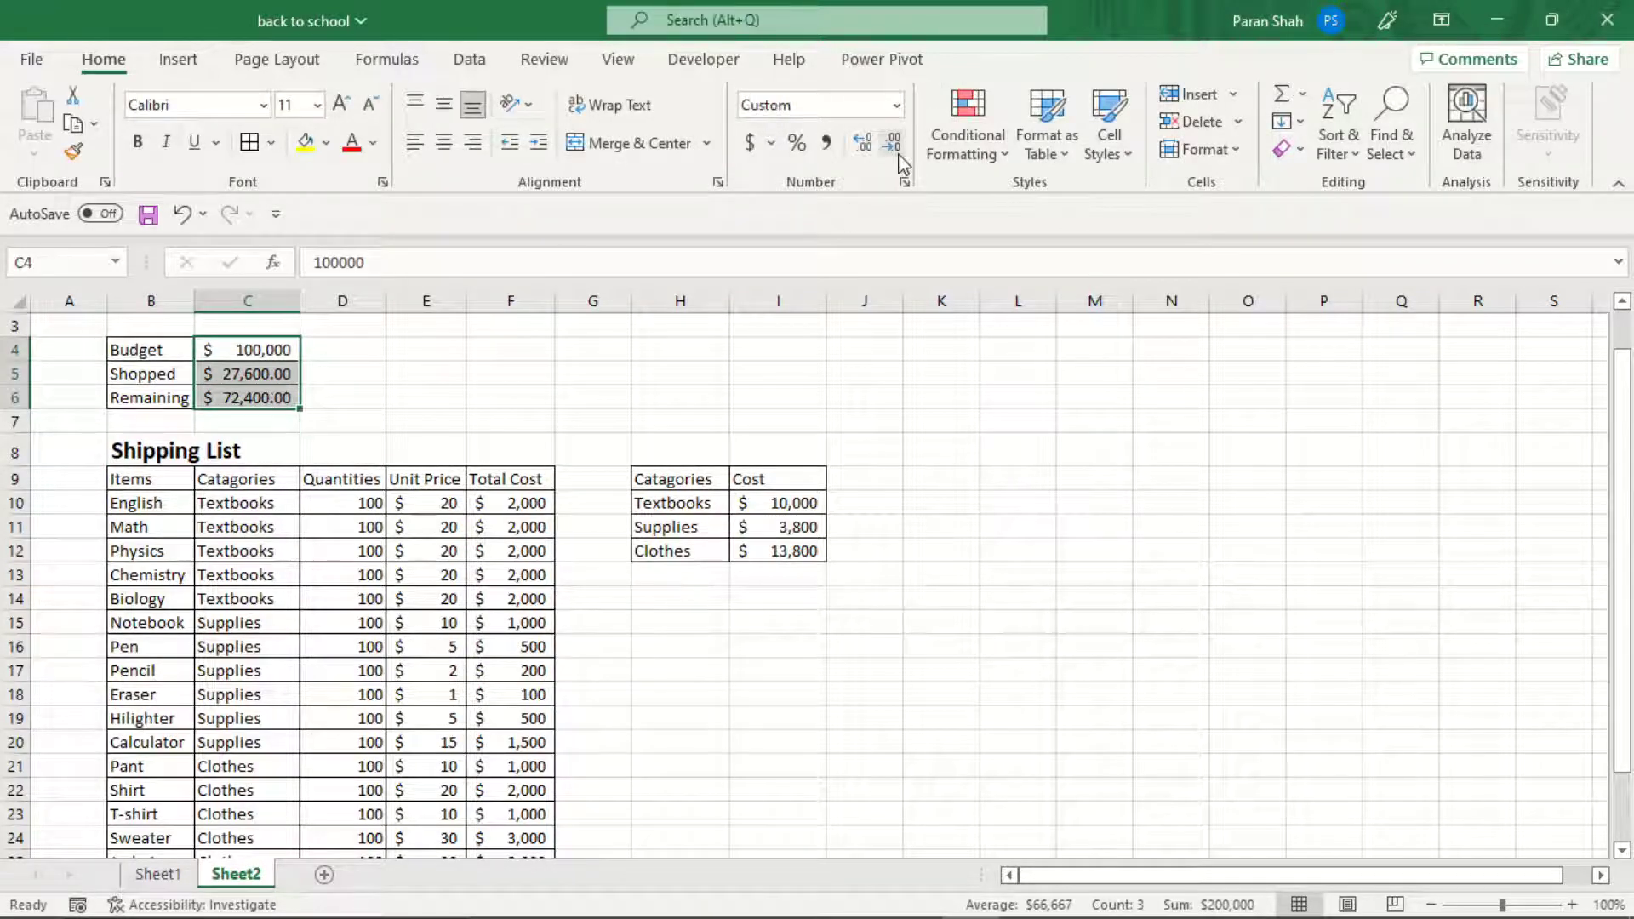
left_click(255, 375)
left_click_drag(254, 377, 256, 398)
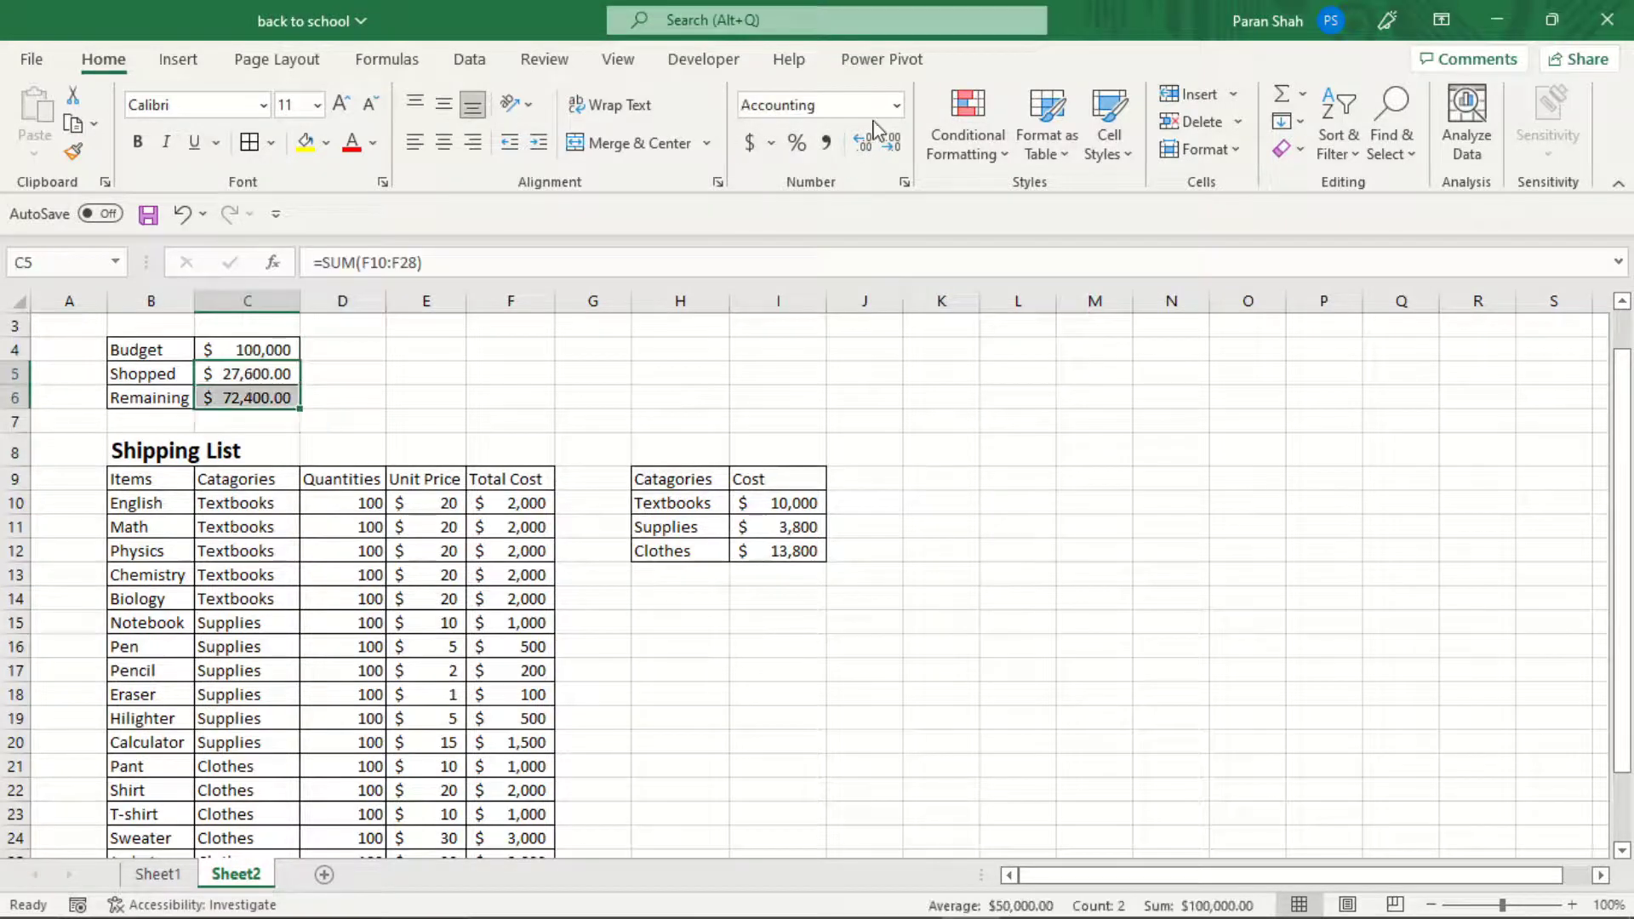
left_click(894, 154)
left_click(896, 155)
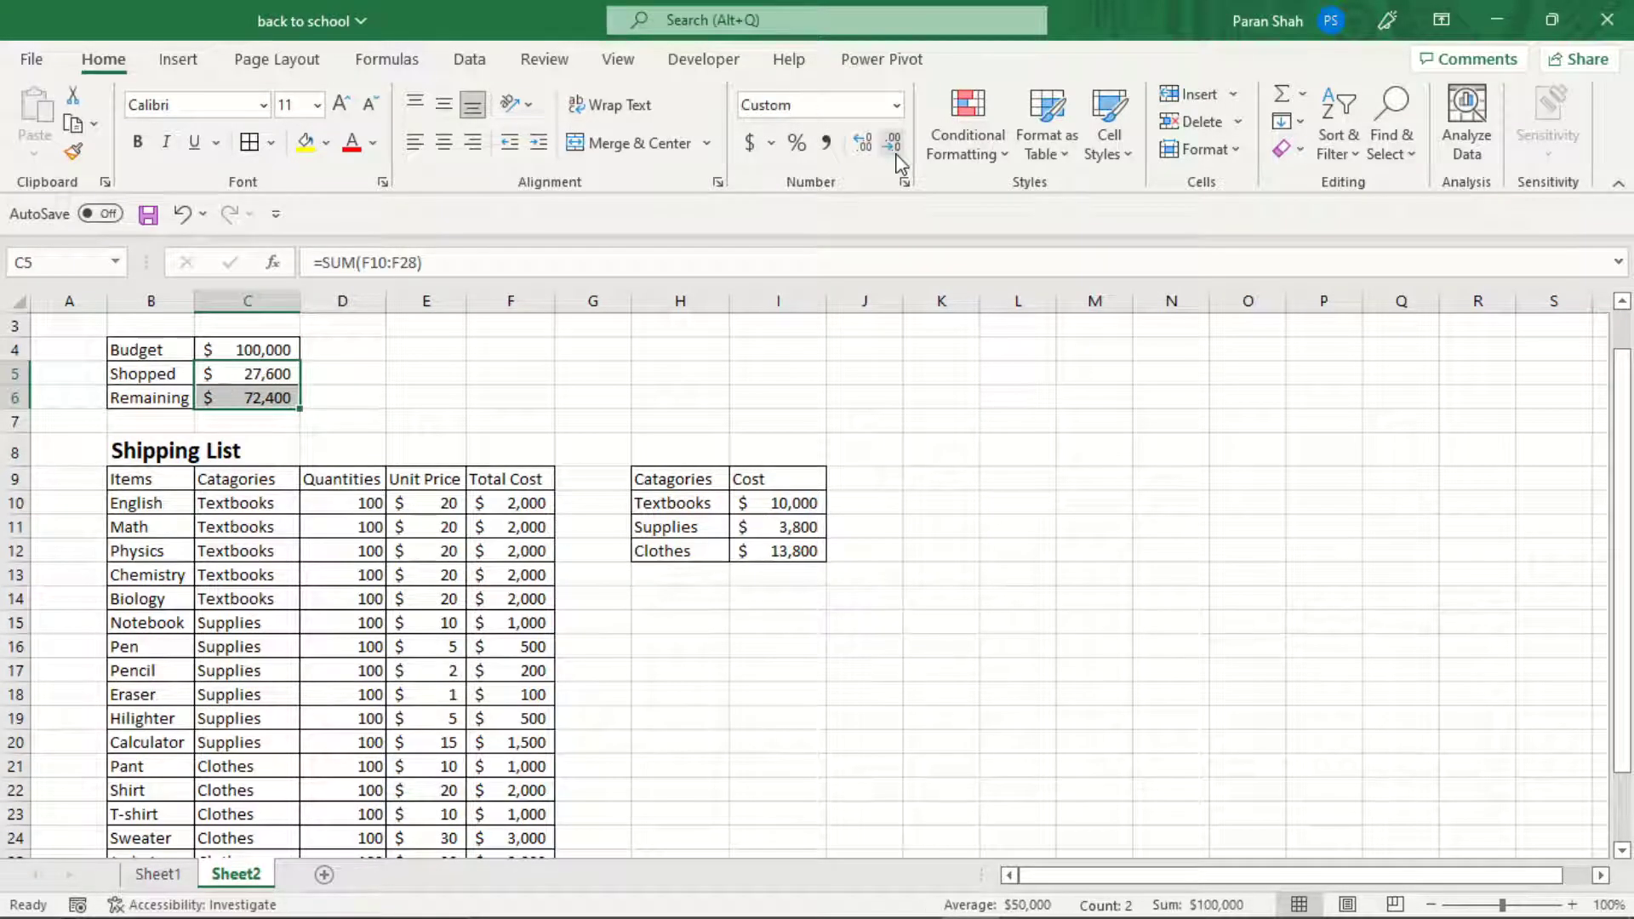
left_click(875, 476)
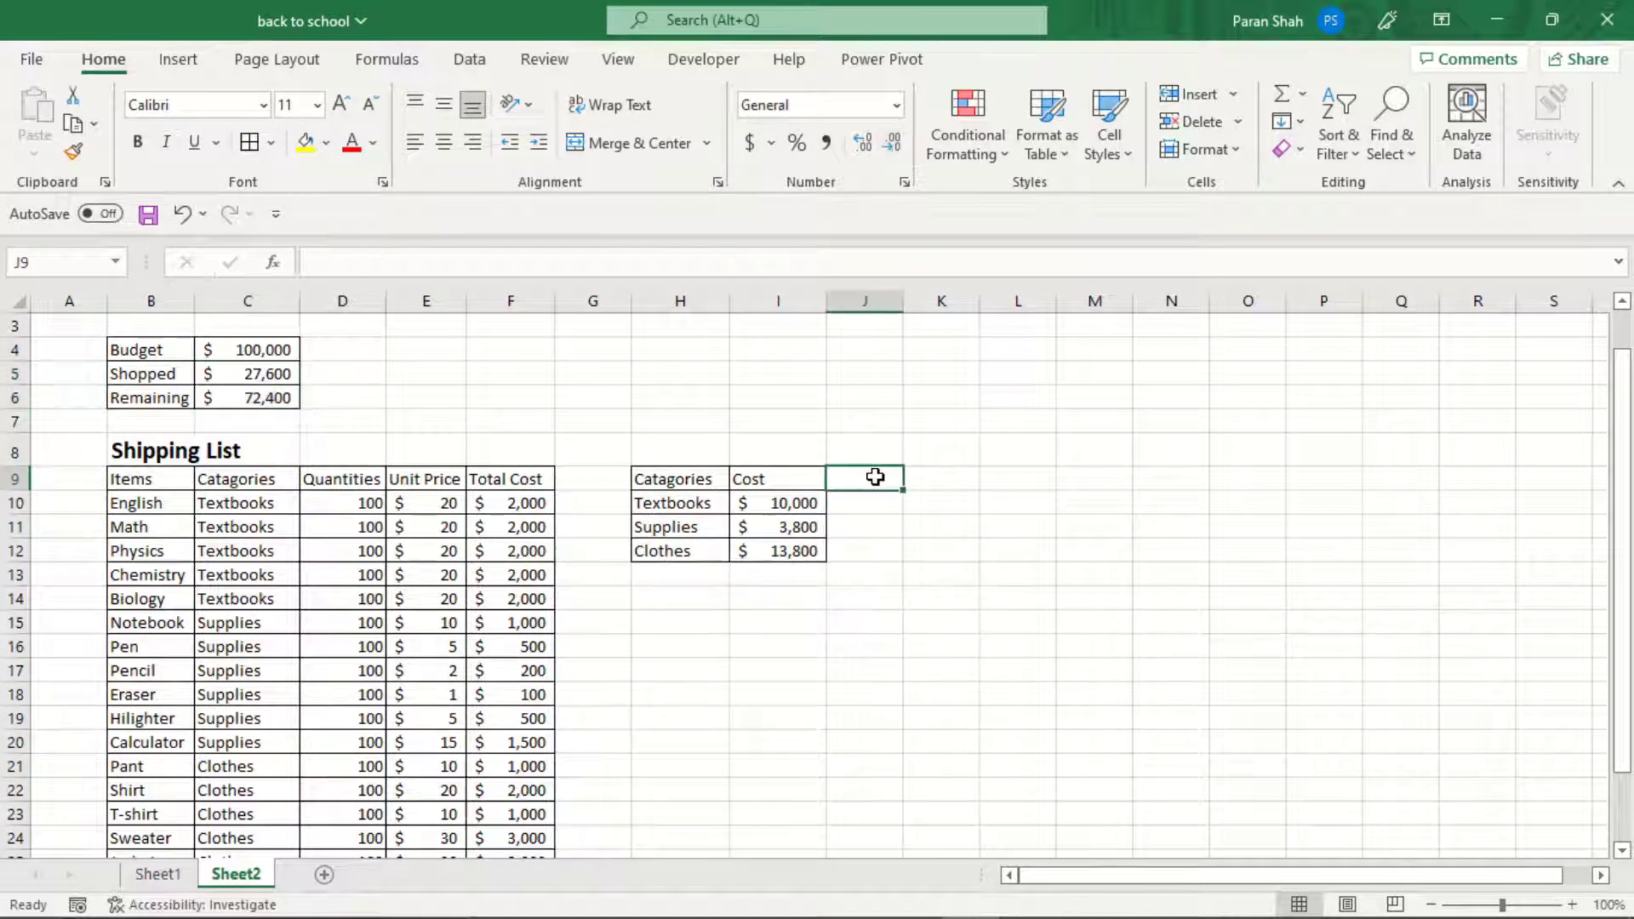
left_click(890, 782)
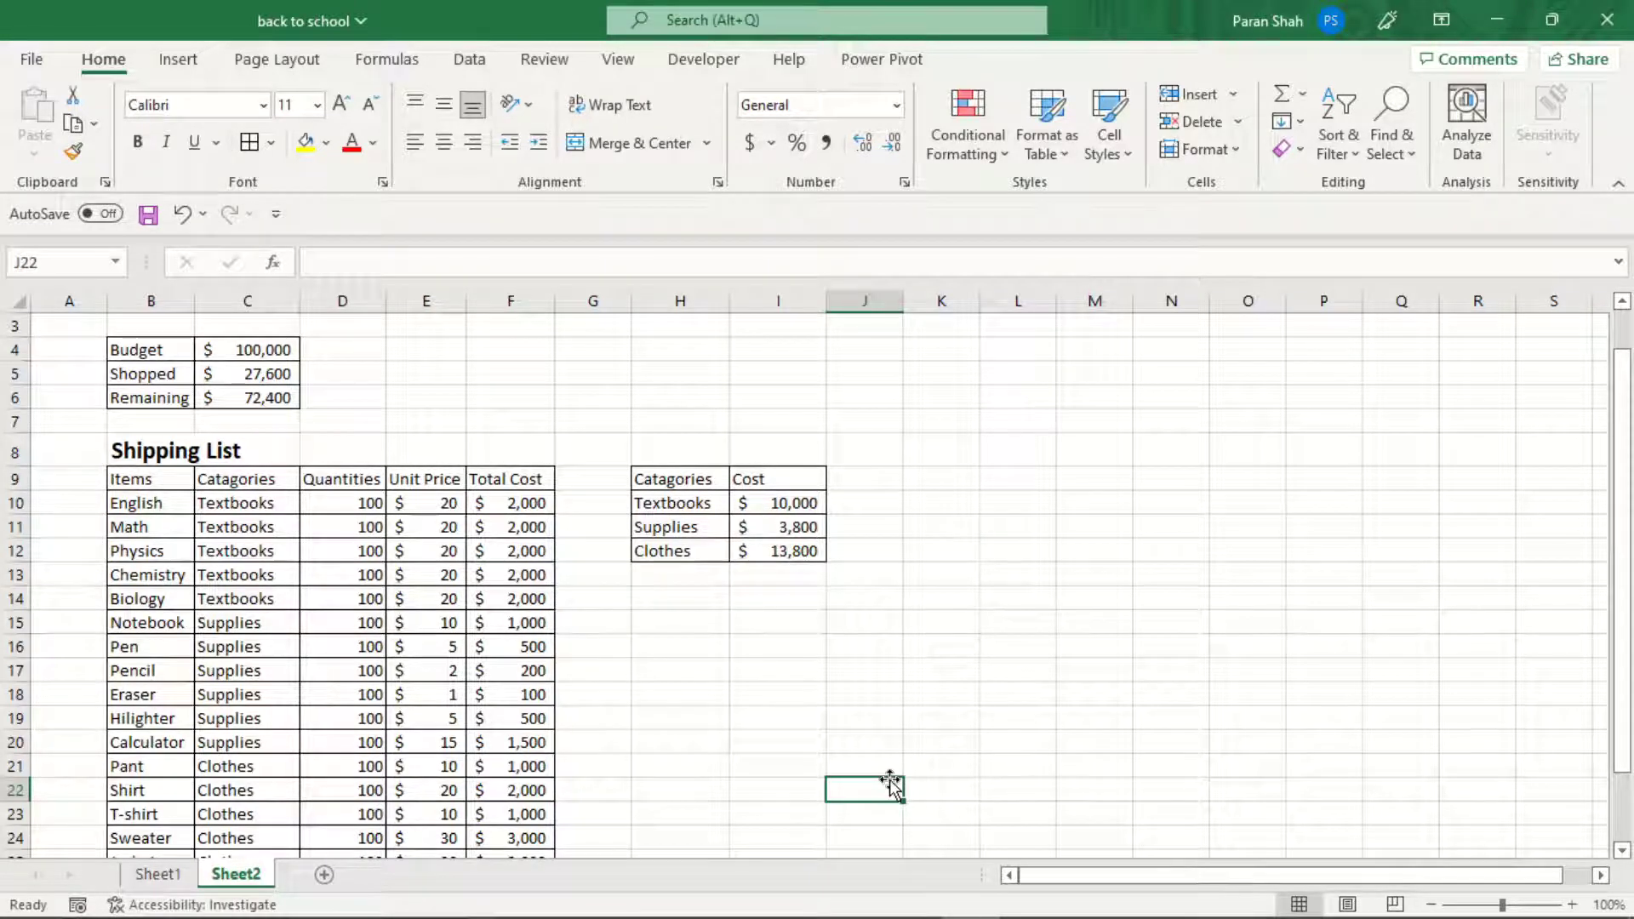
Try a different quantity for the English textbook in D10.
left_click(365, 502)
double_click(364, 501)
key("BackSpace")
type("2")
key("Return")
left_click(362, 493)
left_click_drag(388, 514, 389, 516)
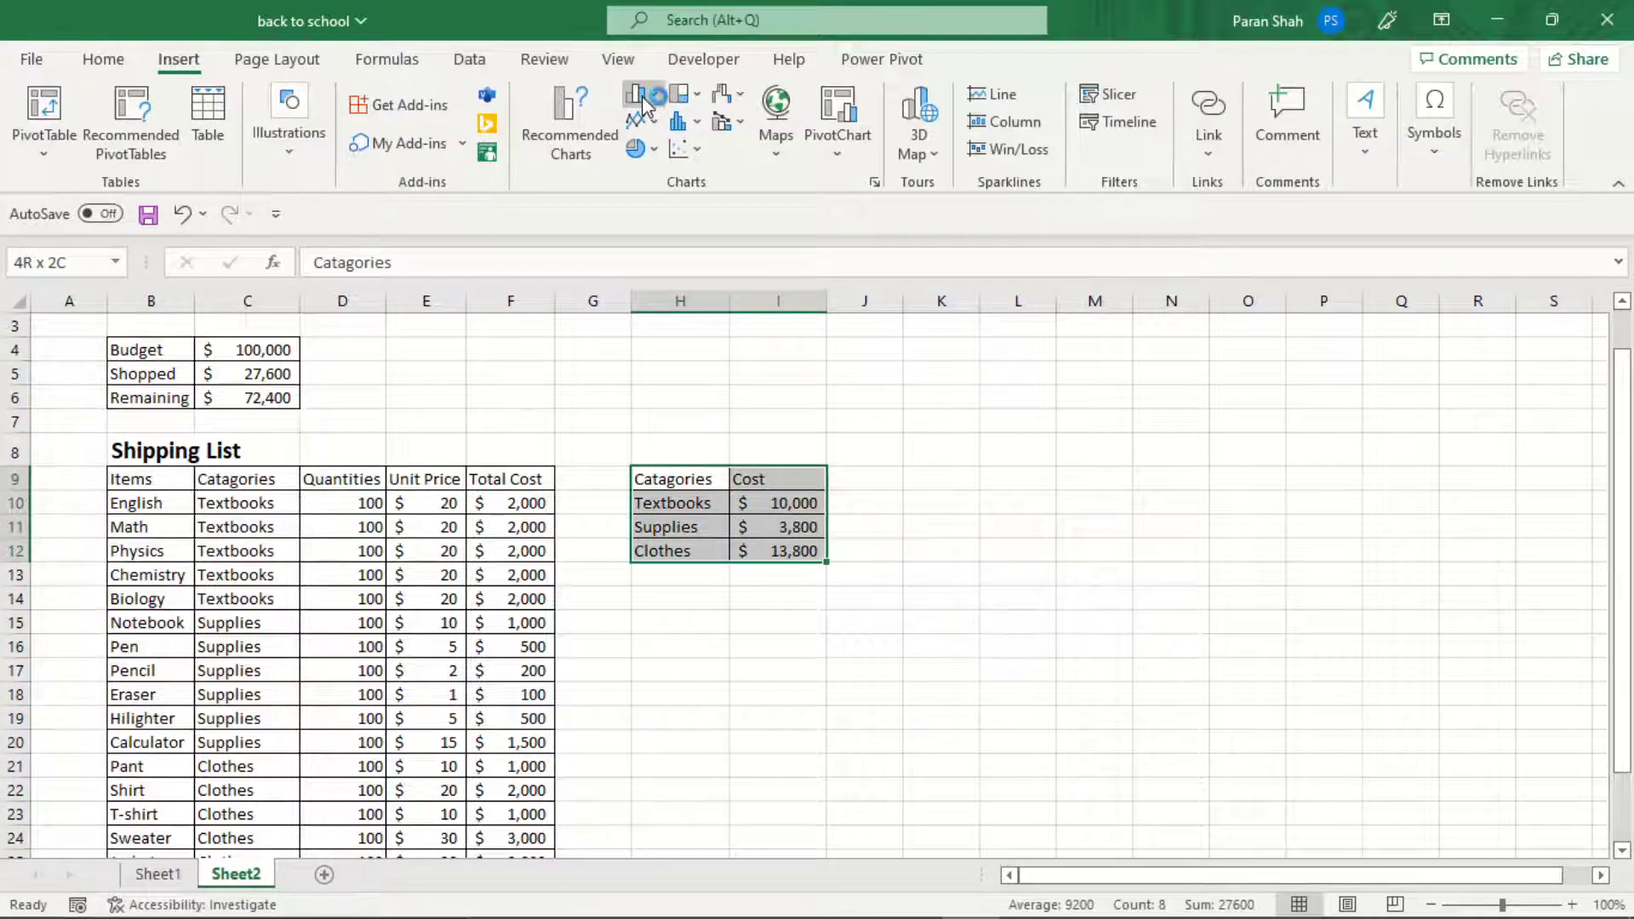
Insert a clustered column chart of the category summary H9:I12, using the variant with a separate coloured series for each category.
left_click(644, 101)
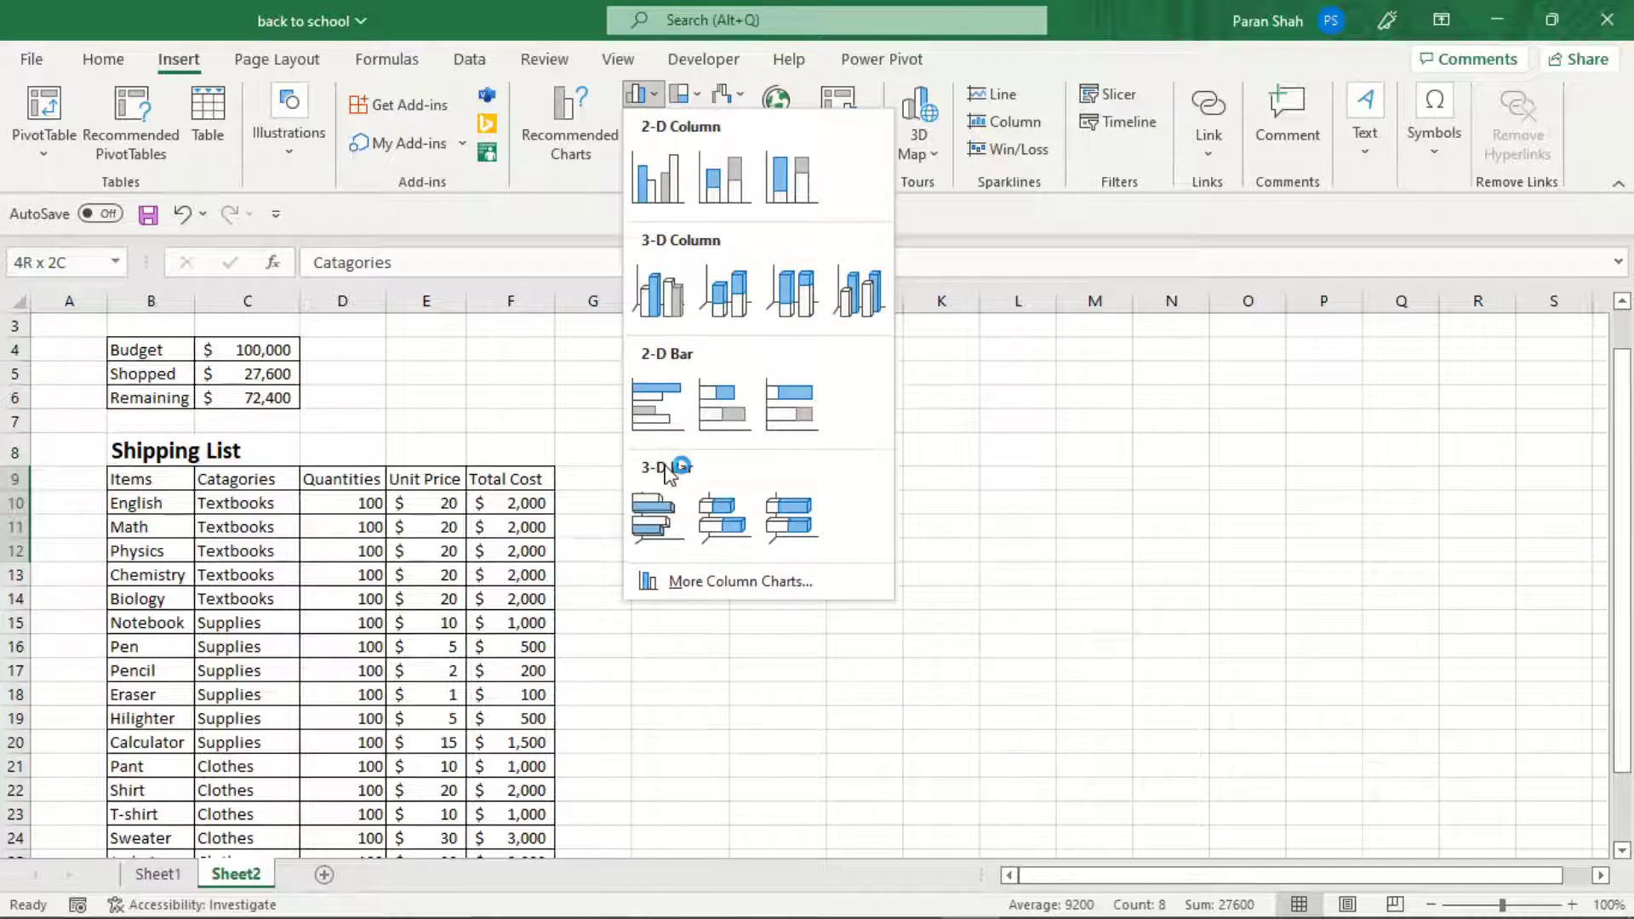
left_click(685, 582)
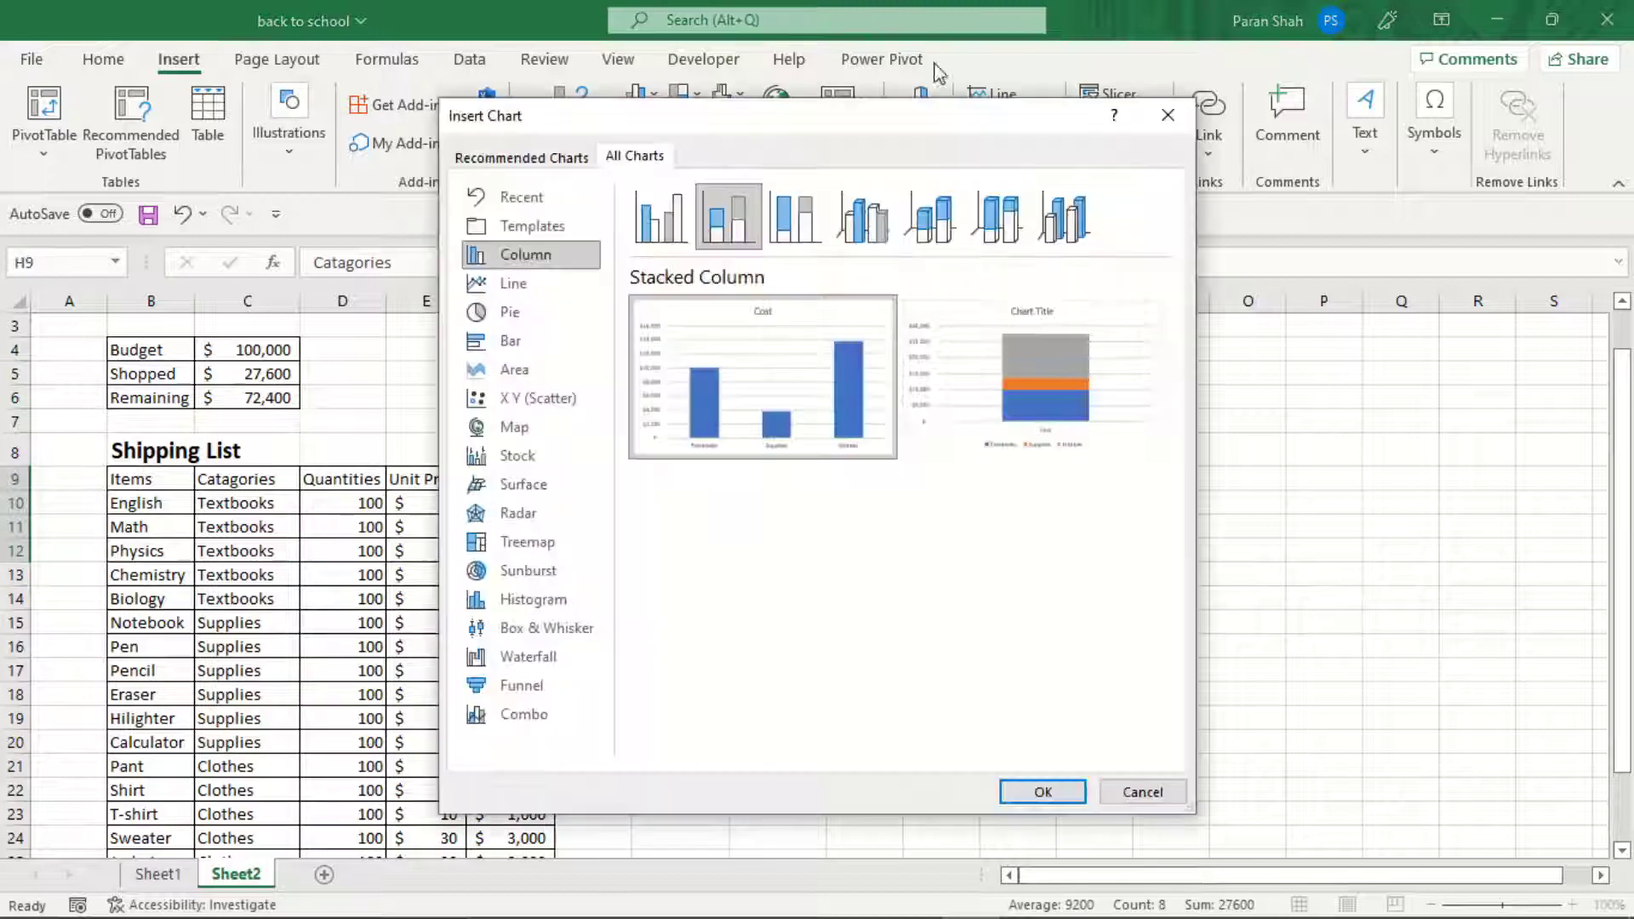
left_click(667, 231)
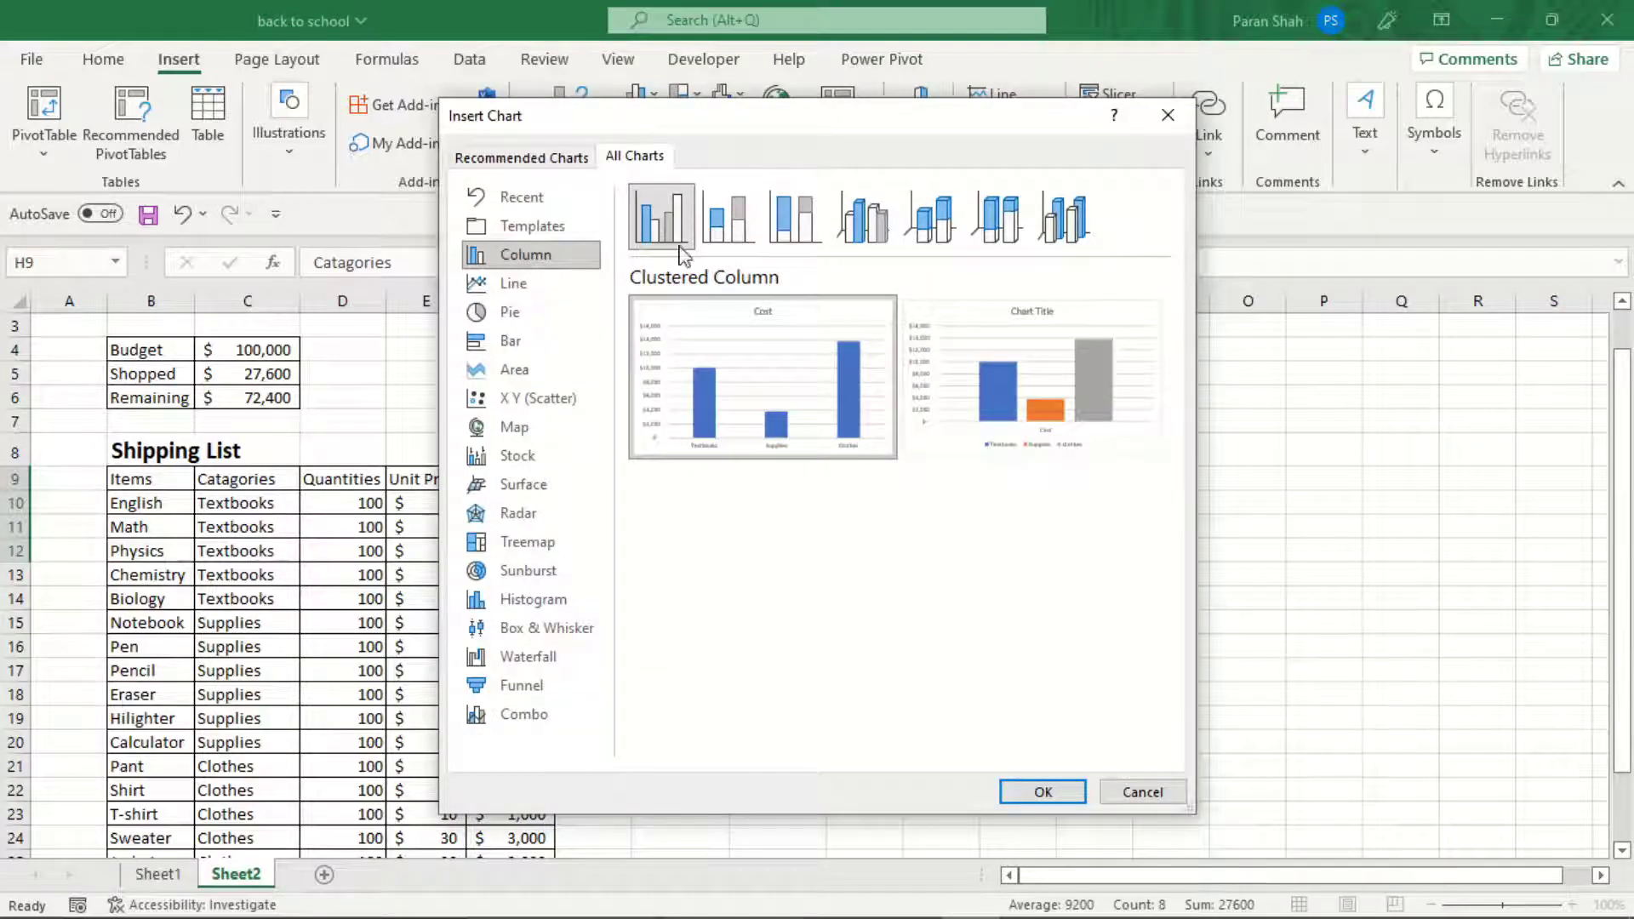
mouse_move(940, 390)
double_click(1028, 397)
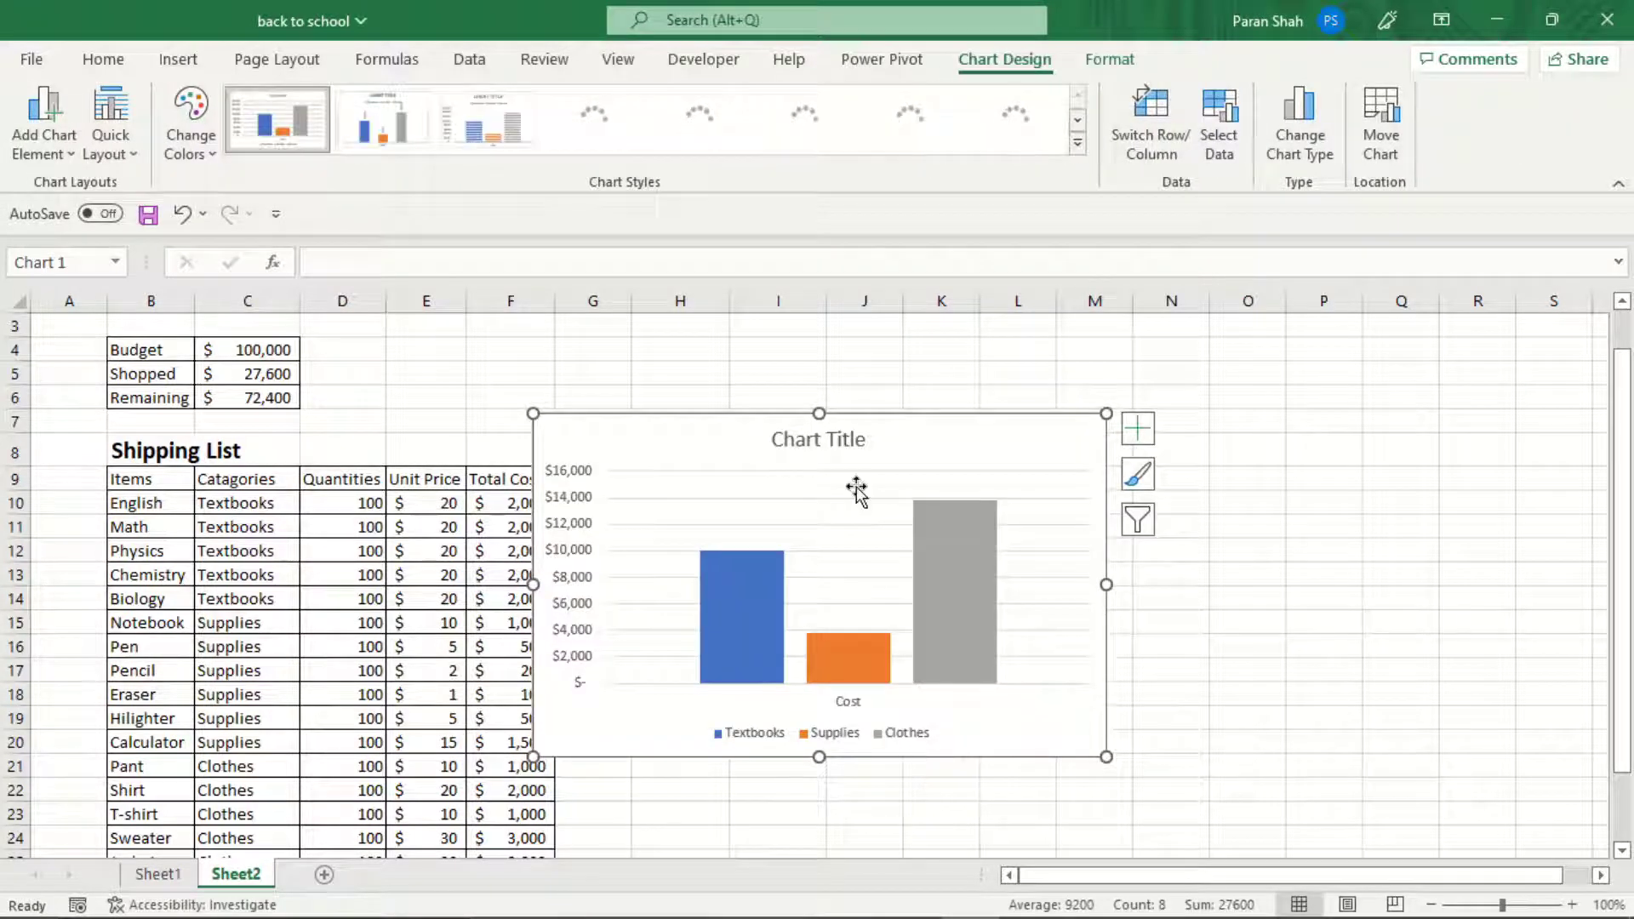
Remove the axes, chart title, gridlines and legend from the category cost chart.
left_click(1143, 432)
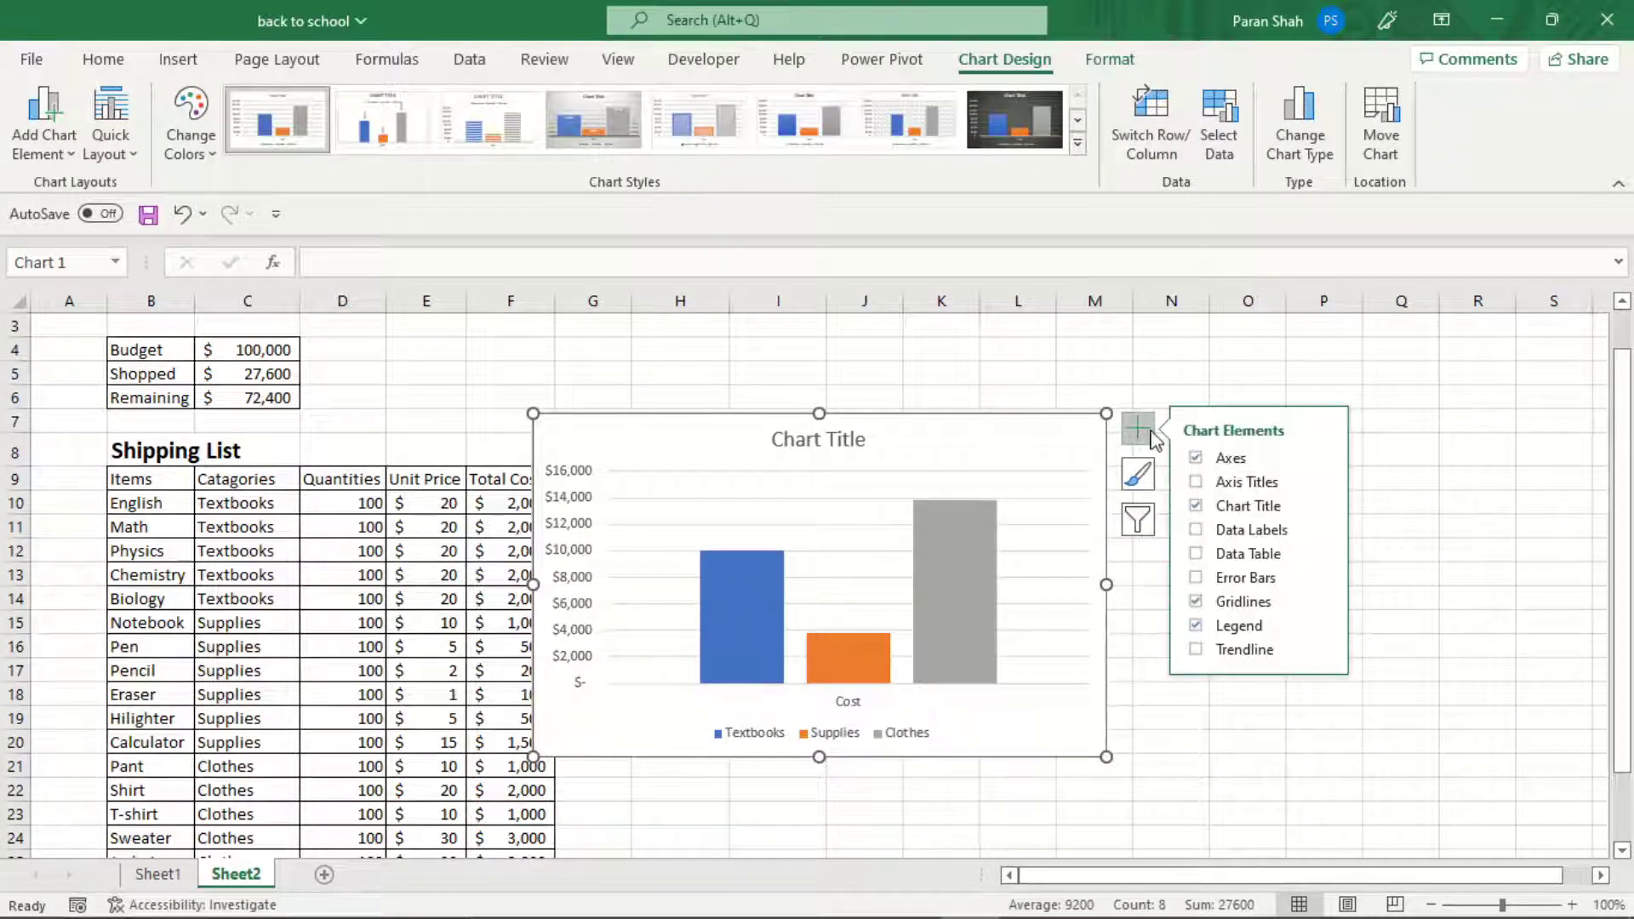
left_click(1196, 458)
left_click(1196, 509)
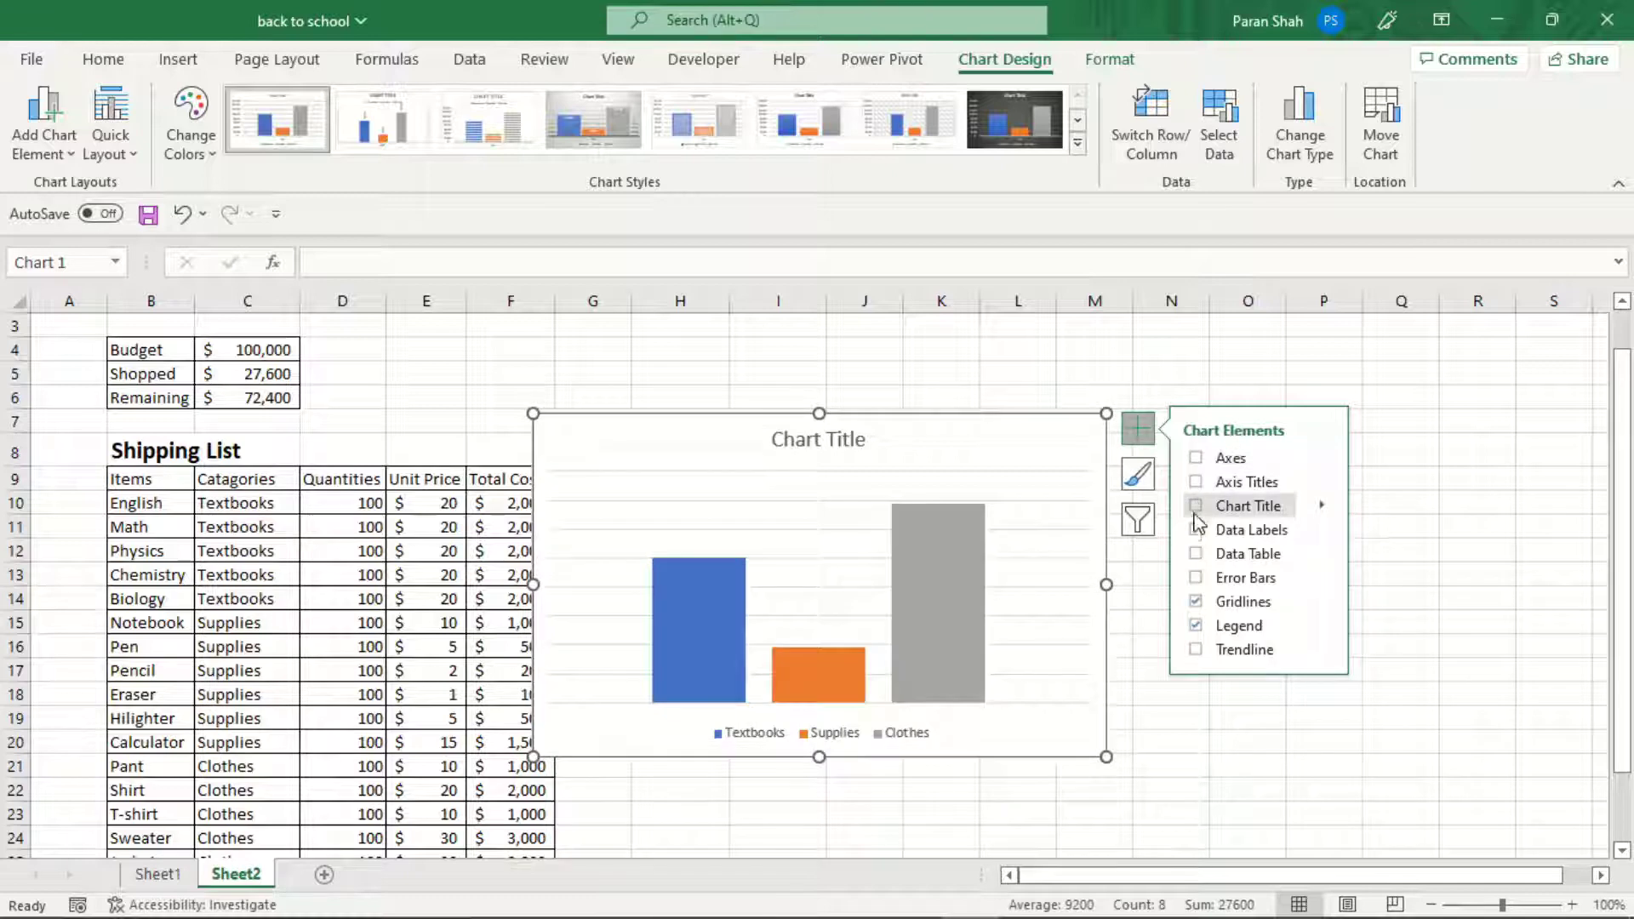
left_click(1197, 627)
Show data labels on the chart's columns and place the chart at a smaller size below the category summary.
left_click(1197, 554)
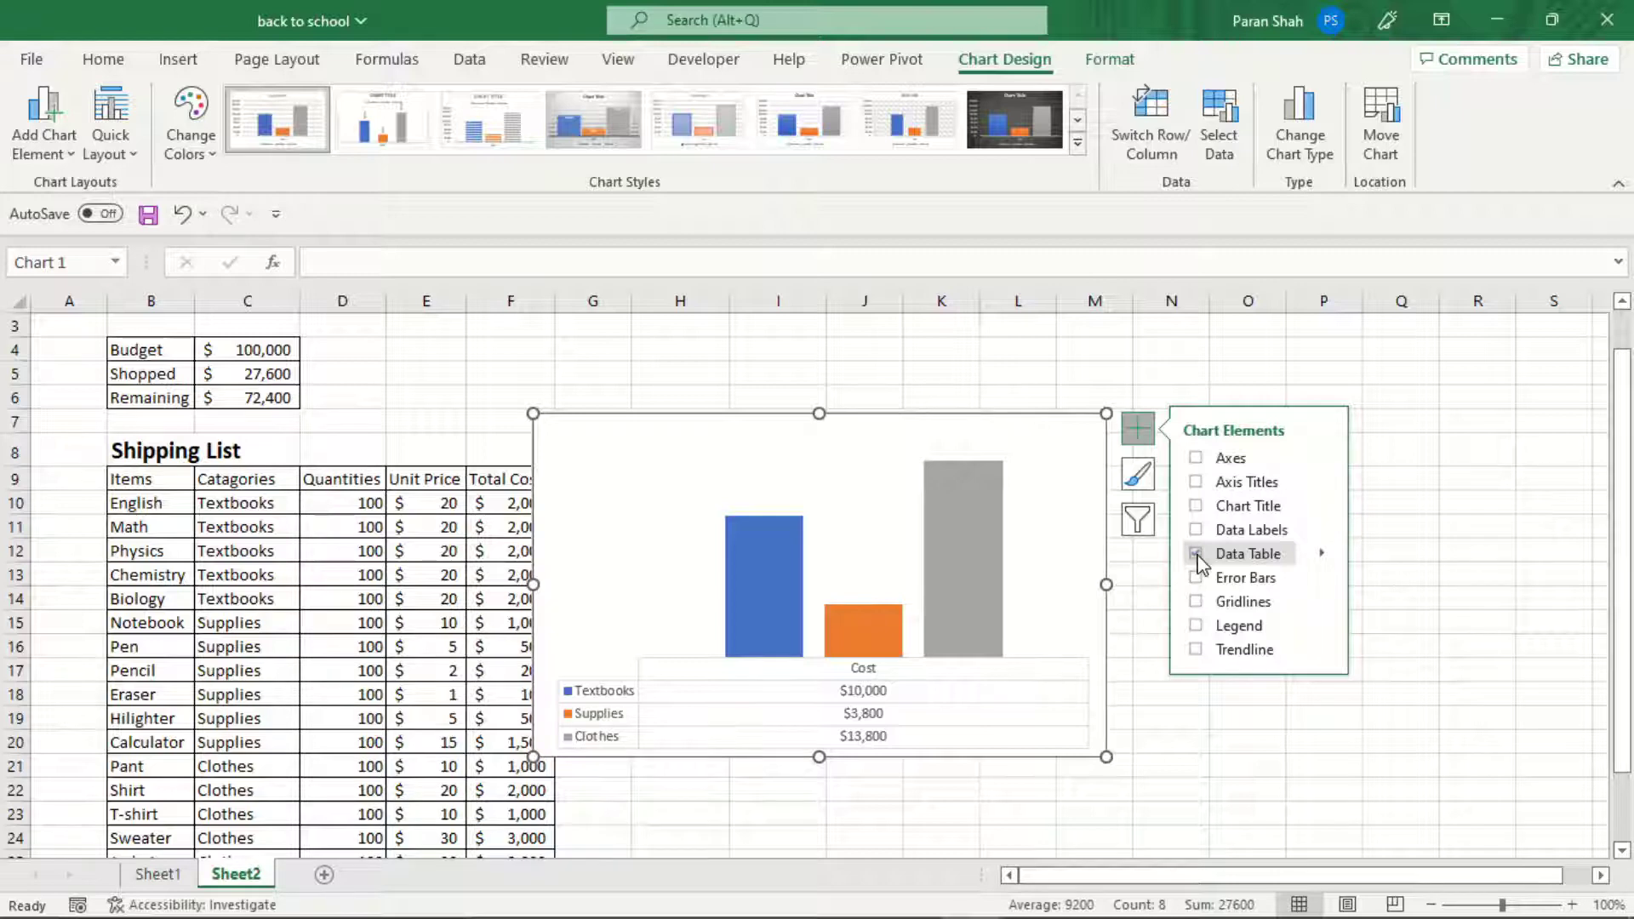
left_click(1196, 530)
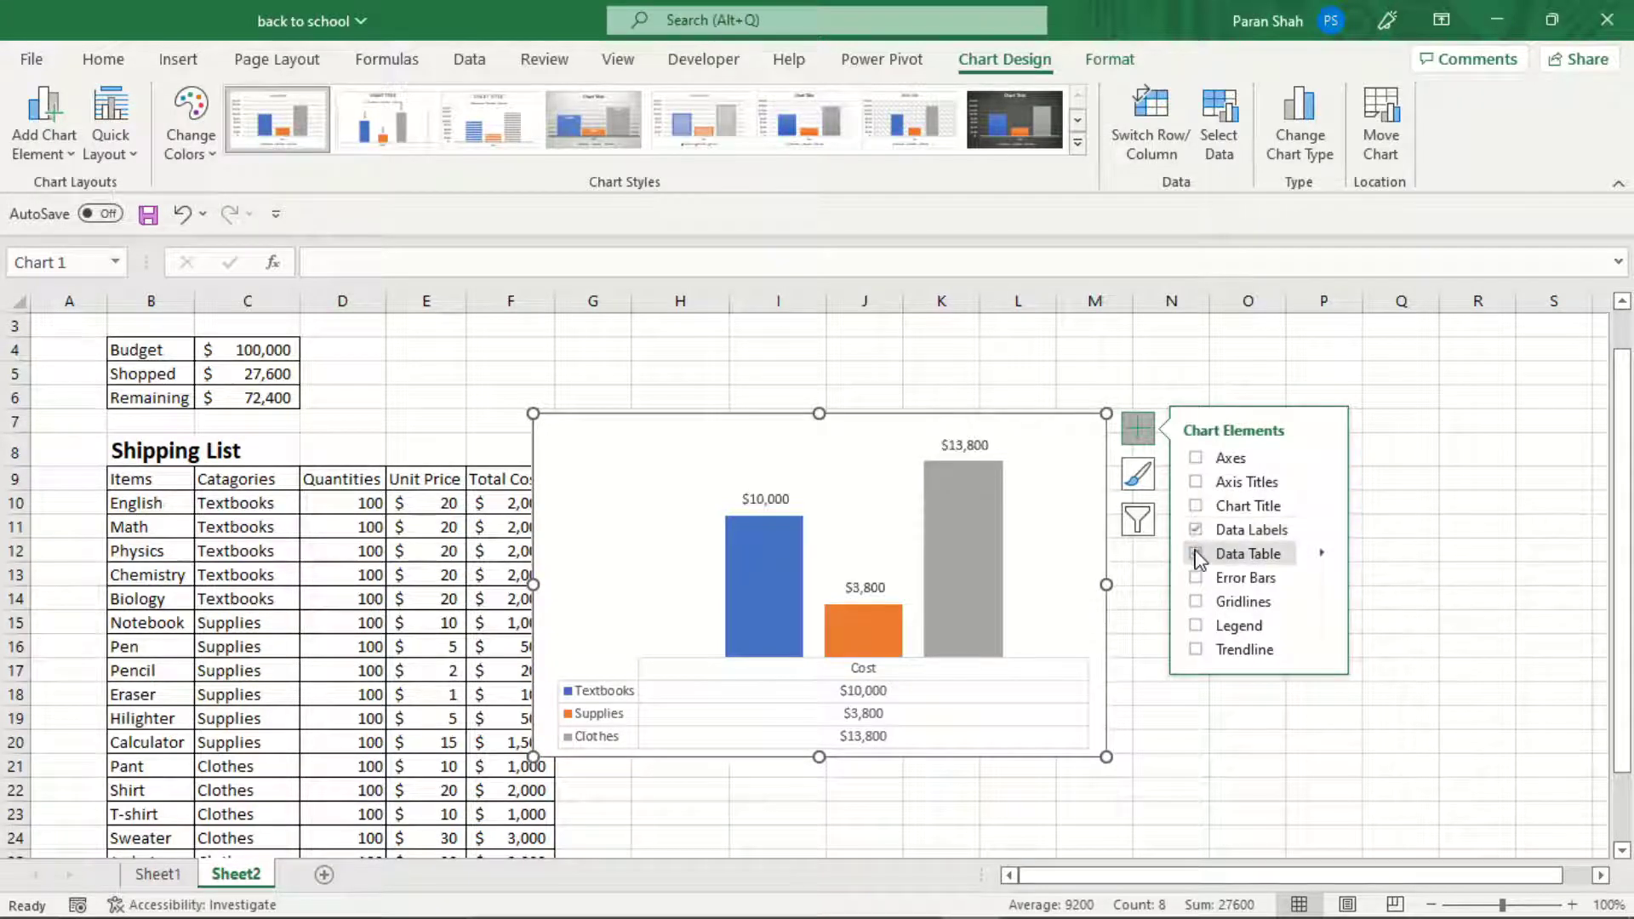
left_click(1125, 718)
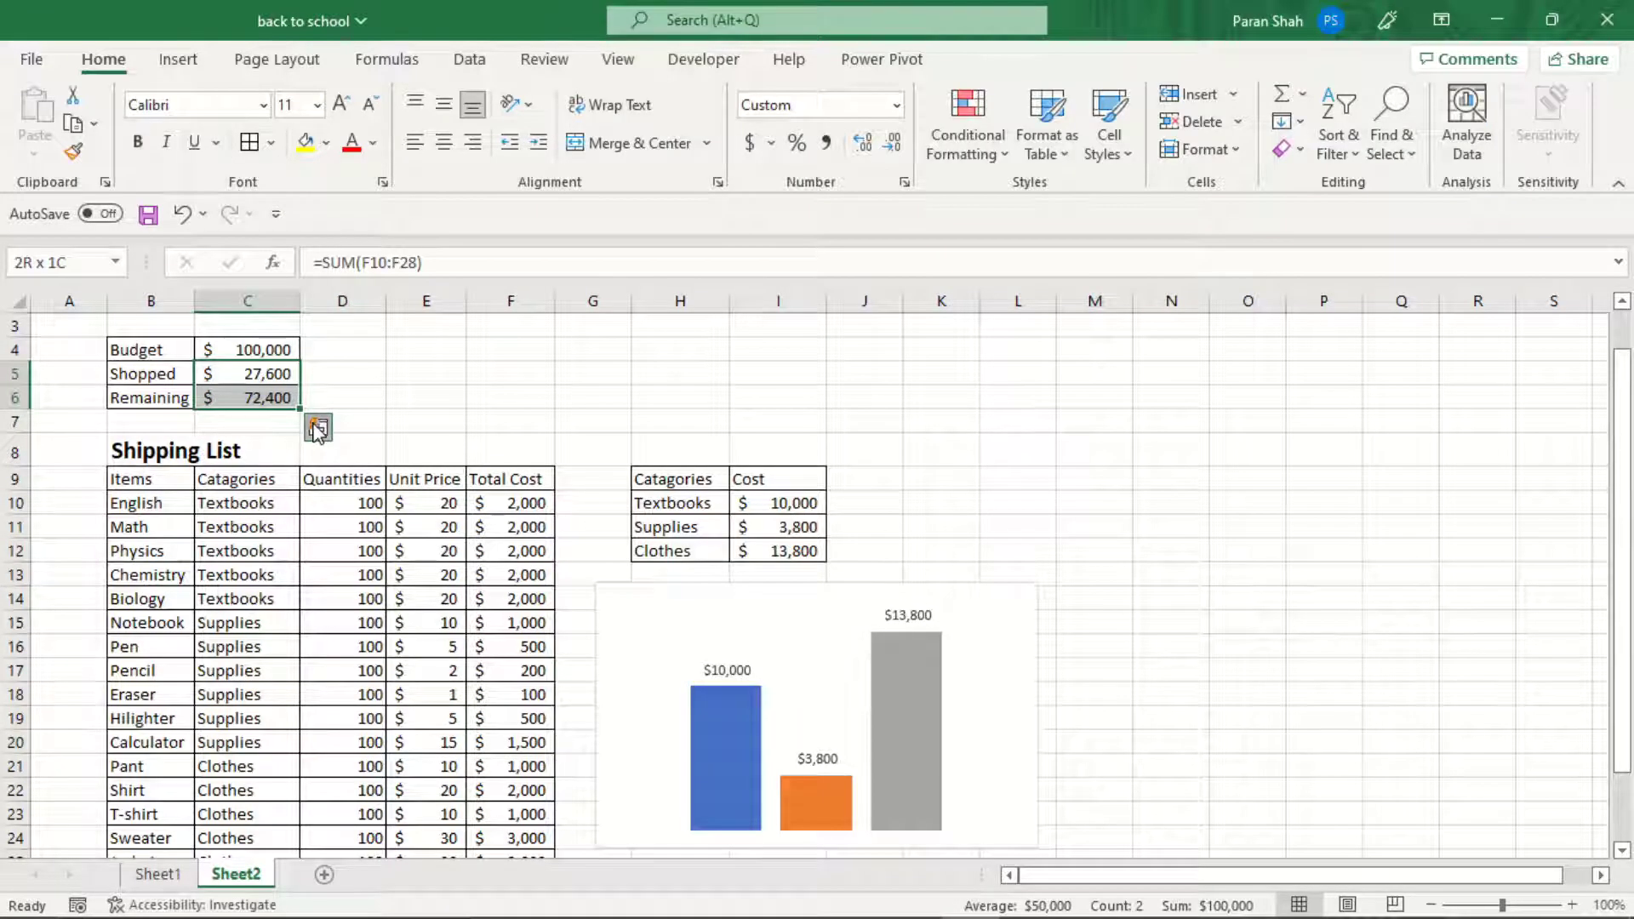
Add percent-of-total formulas beside the Shopped and Remaining amounts, in D5:D6.
left_click(317, 428)
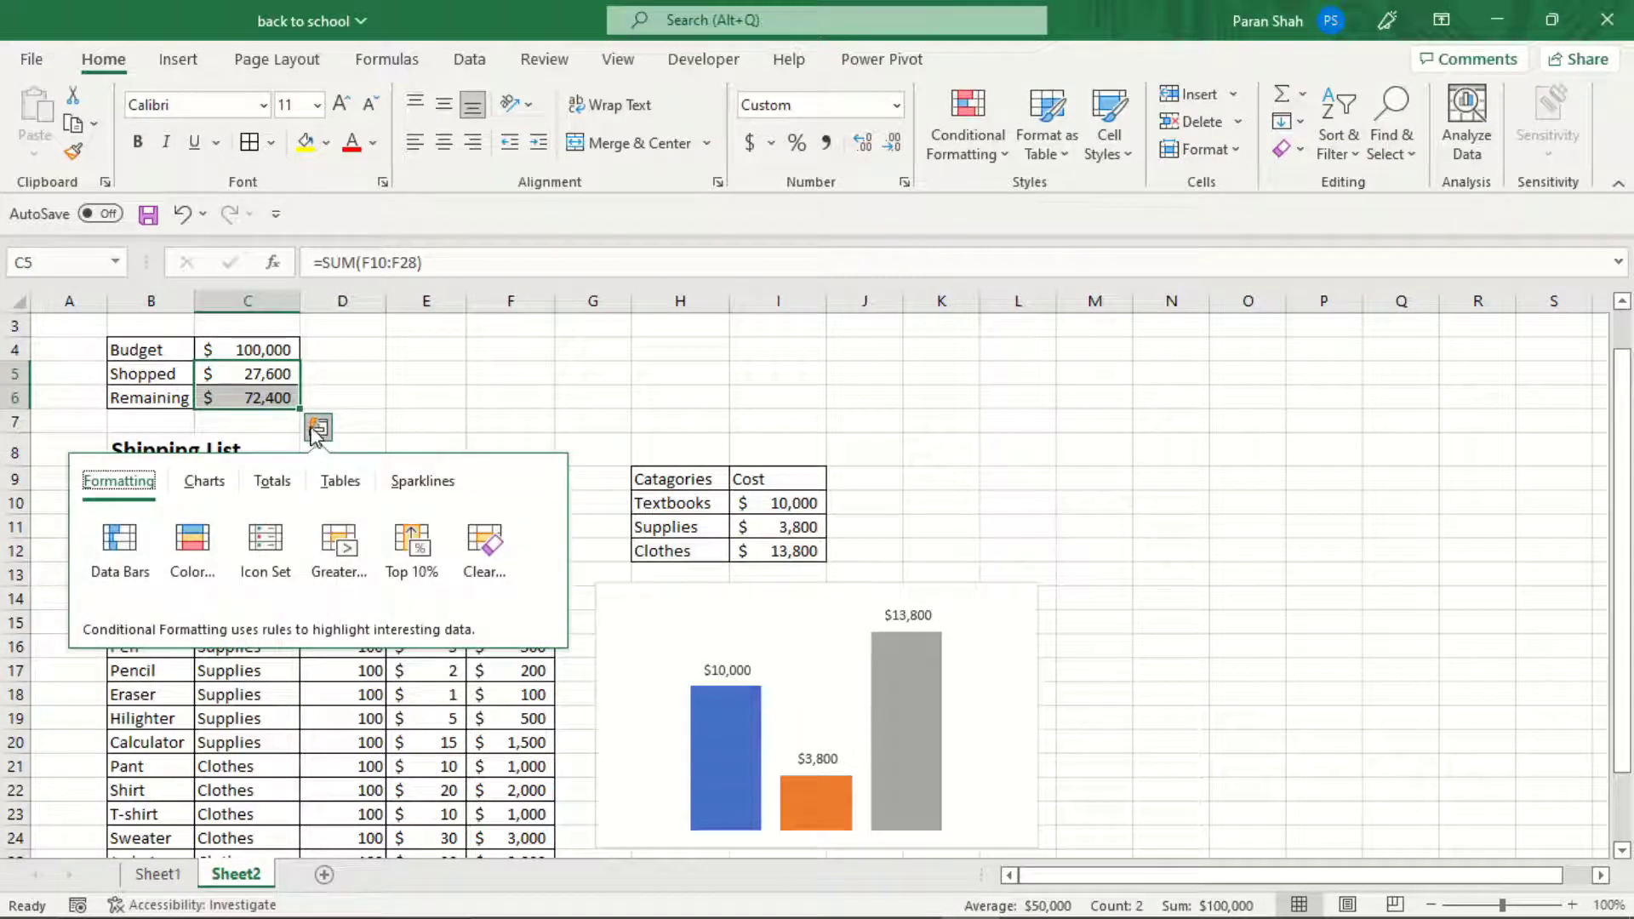
left_click(273, 482)
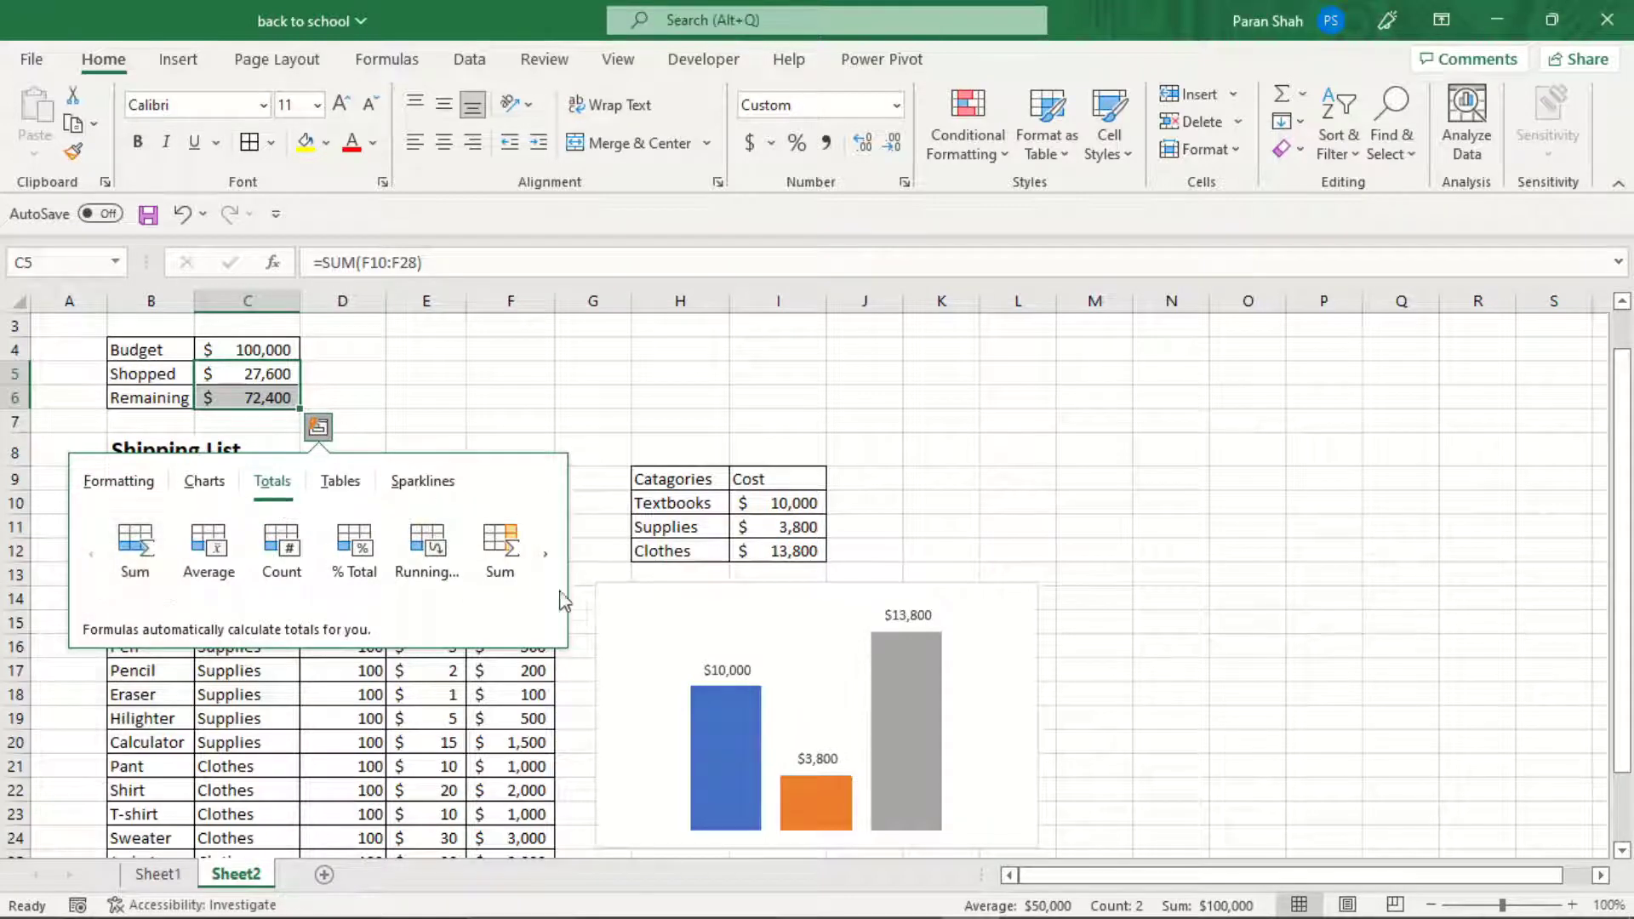
left_click(546, 555)
left_click(546, 555)
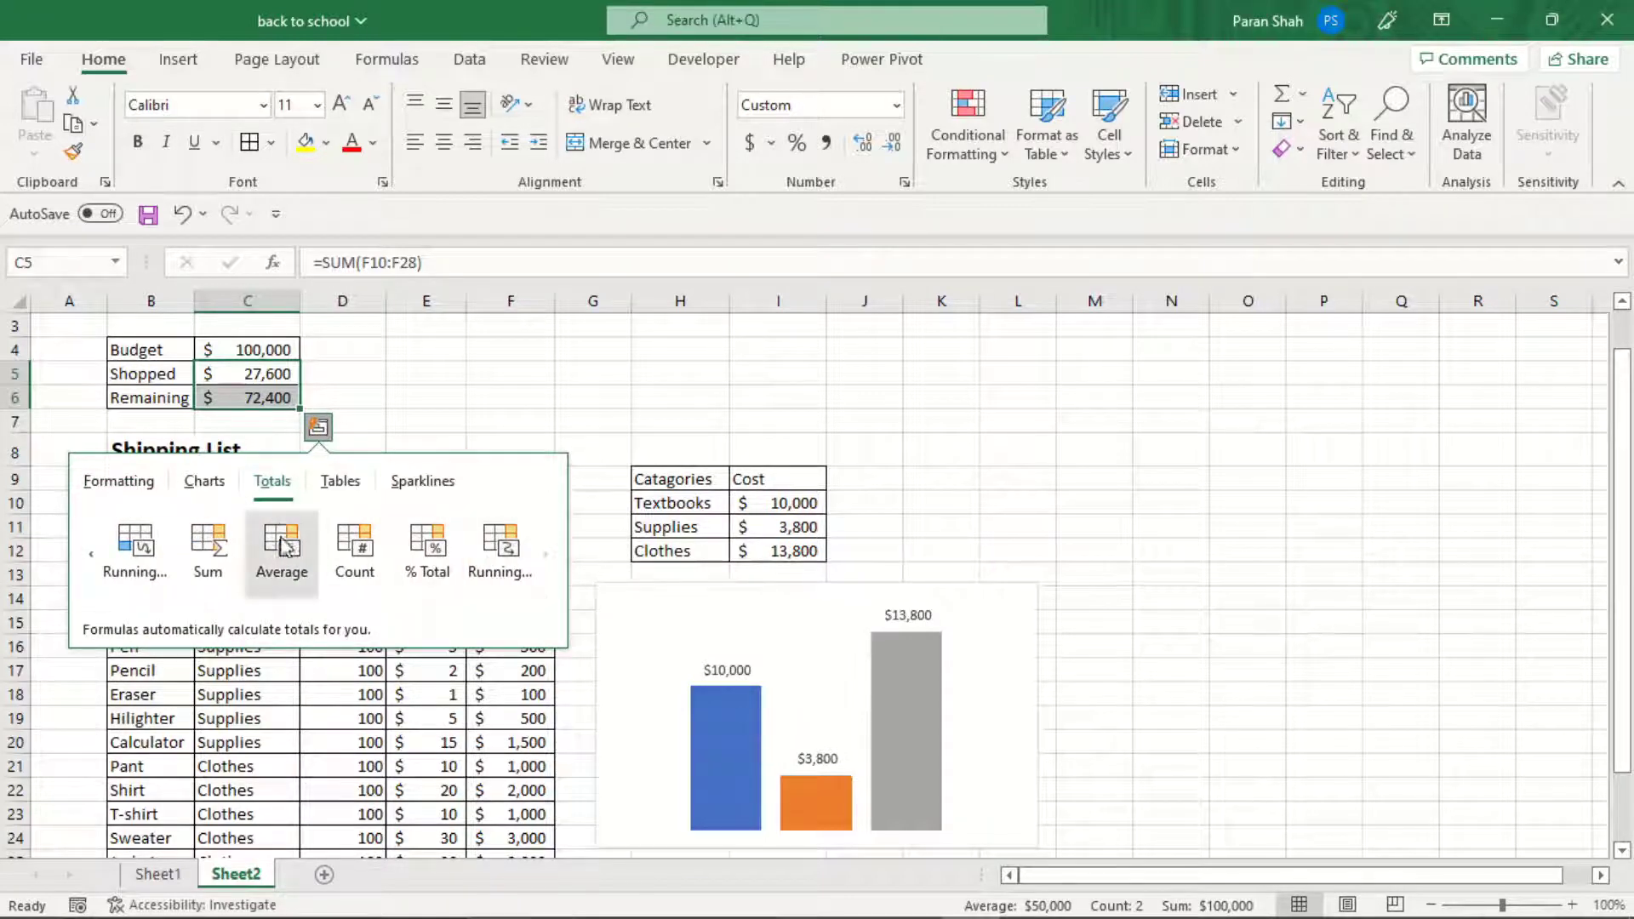
left_click(430, 561)
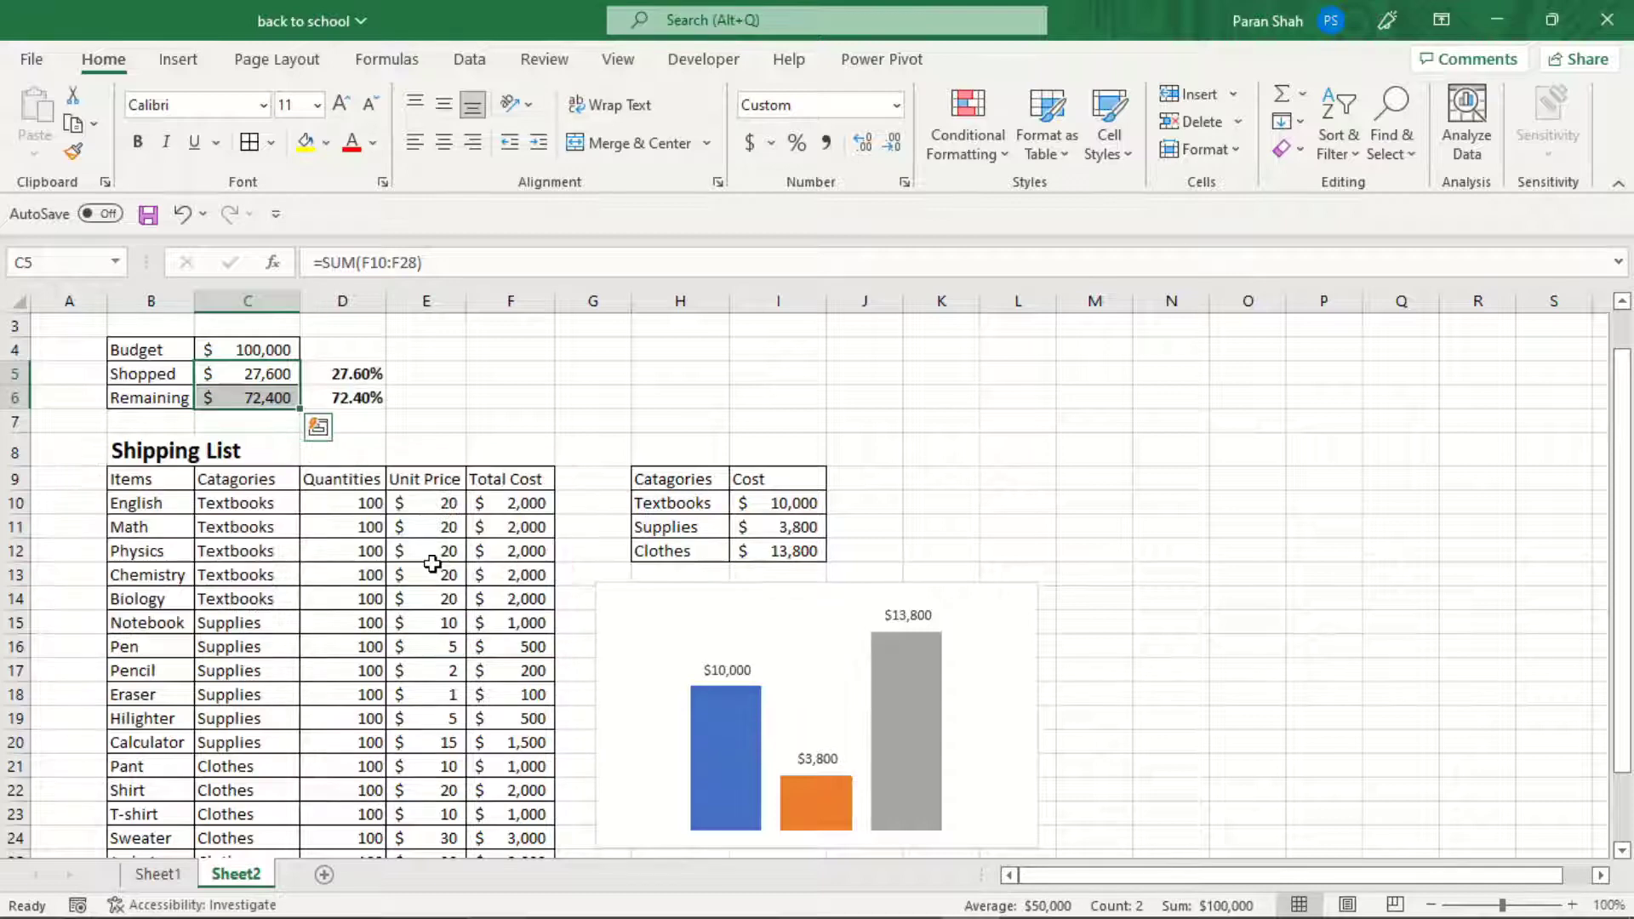
Insert a stacked bar chart of the percentages D5:D6, using the variant that stacks both values as separate series in one bar.
left_click(343, 375)
left_click(346, 396, "shift")
left_click(182, 66)
left_click(652, 97)
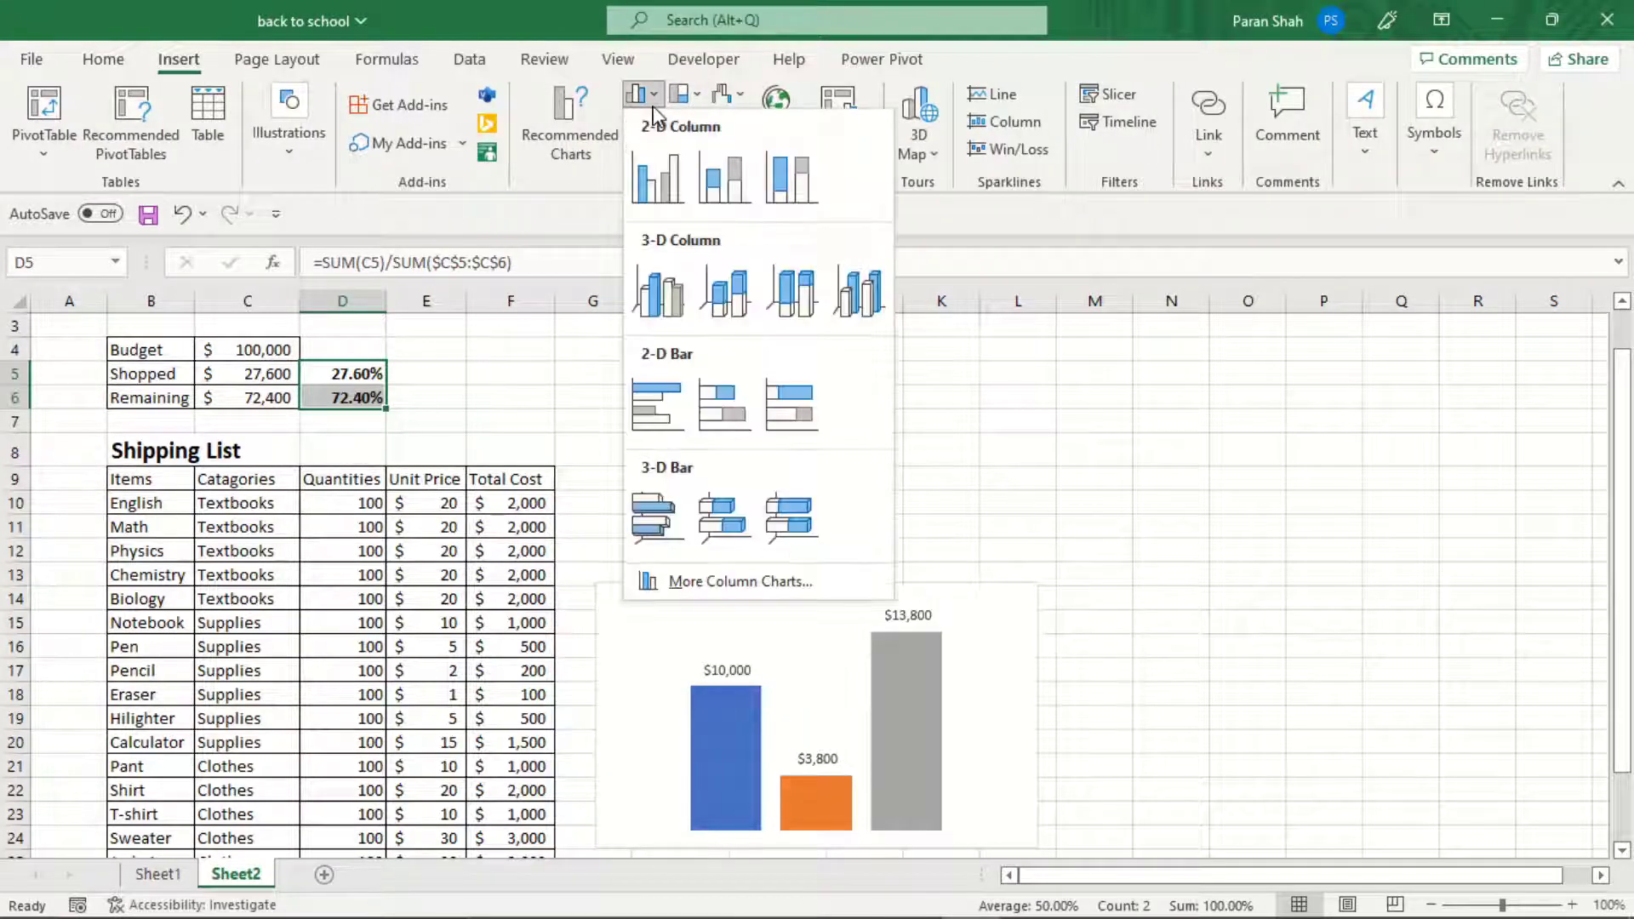
left_click(740, 582)
left_click(528, 341)
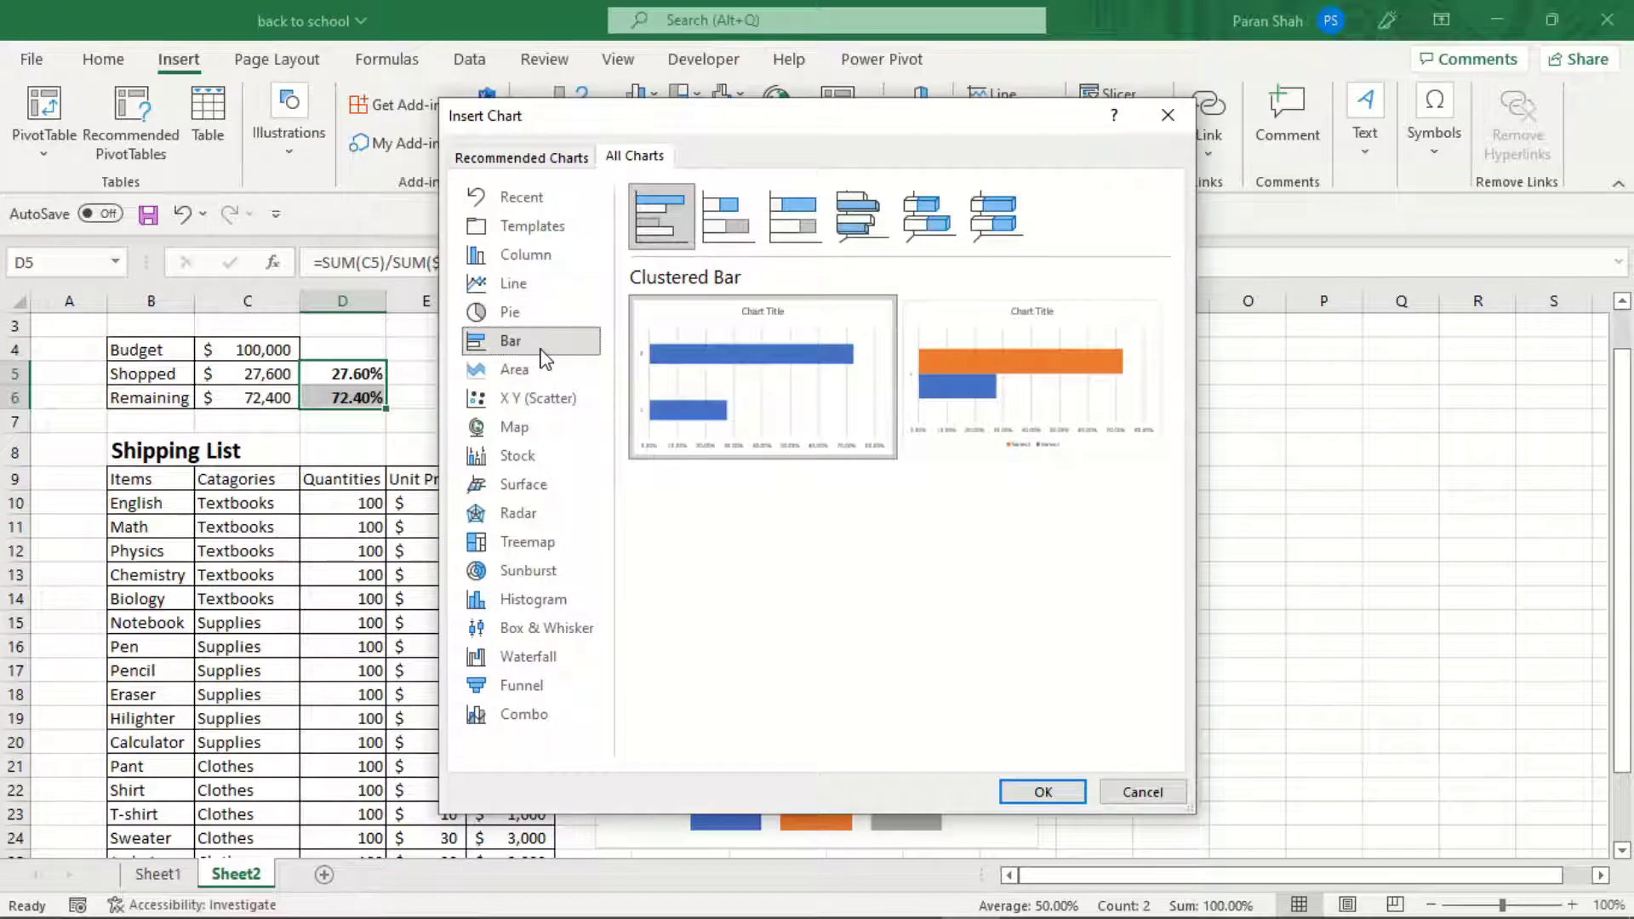
left_click(728, 245)
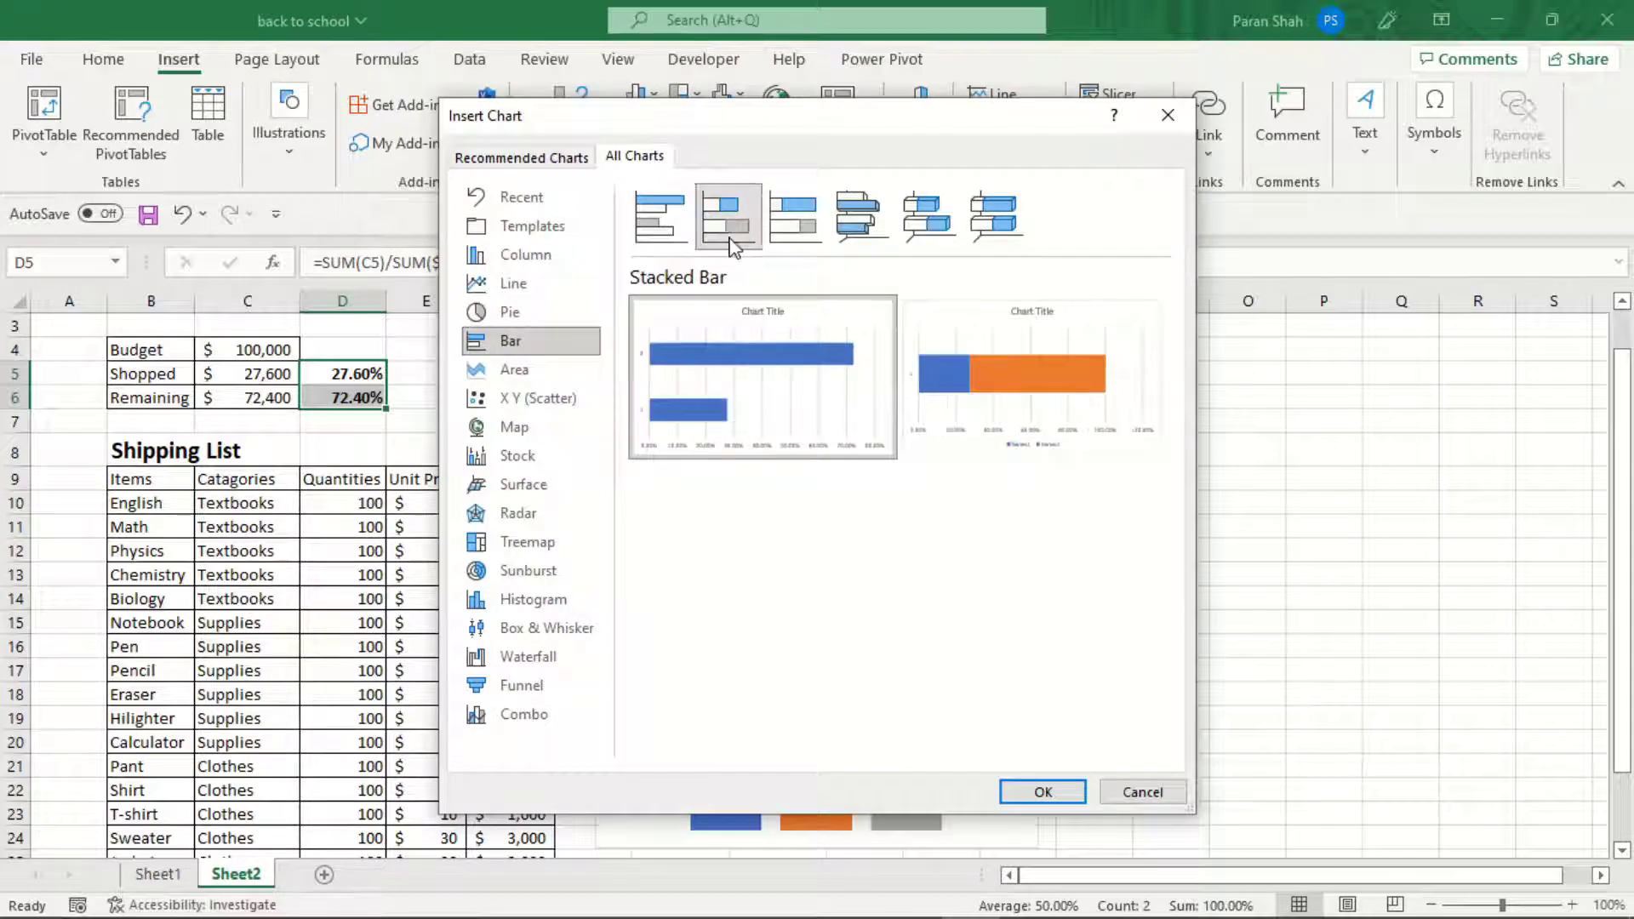
double_click(977, 374)
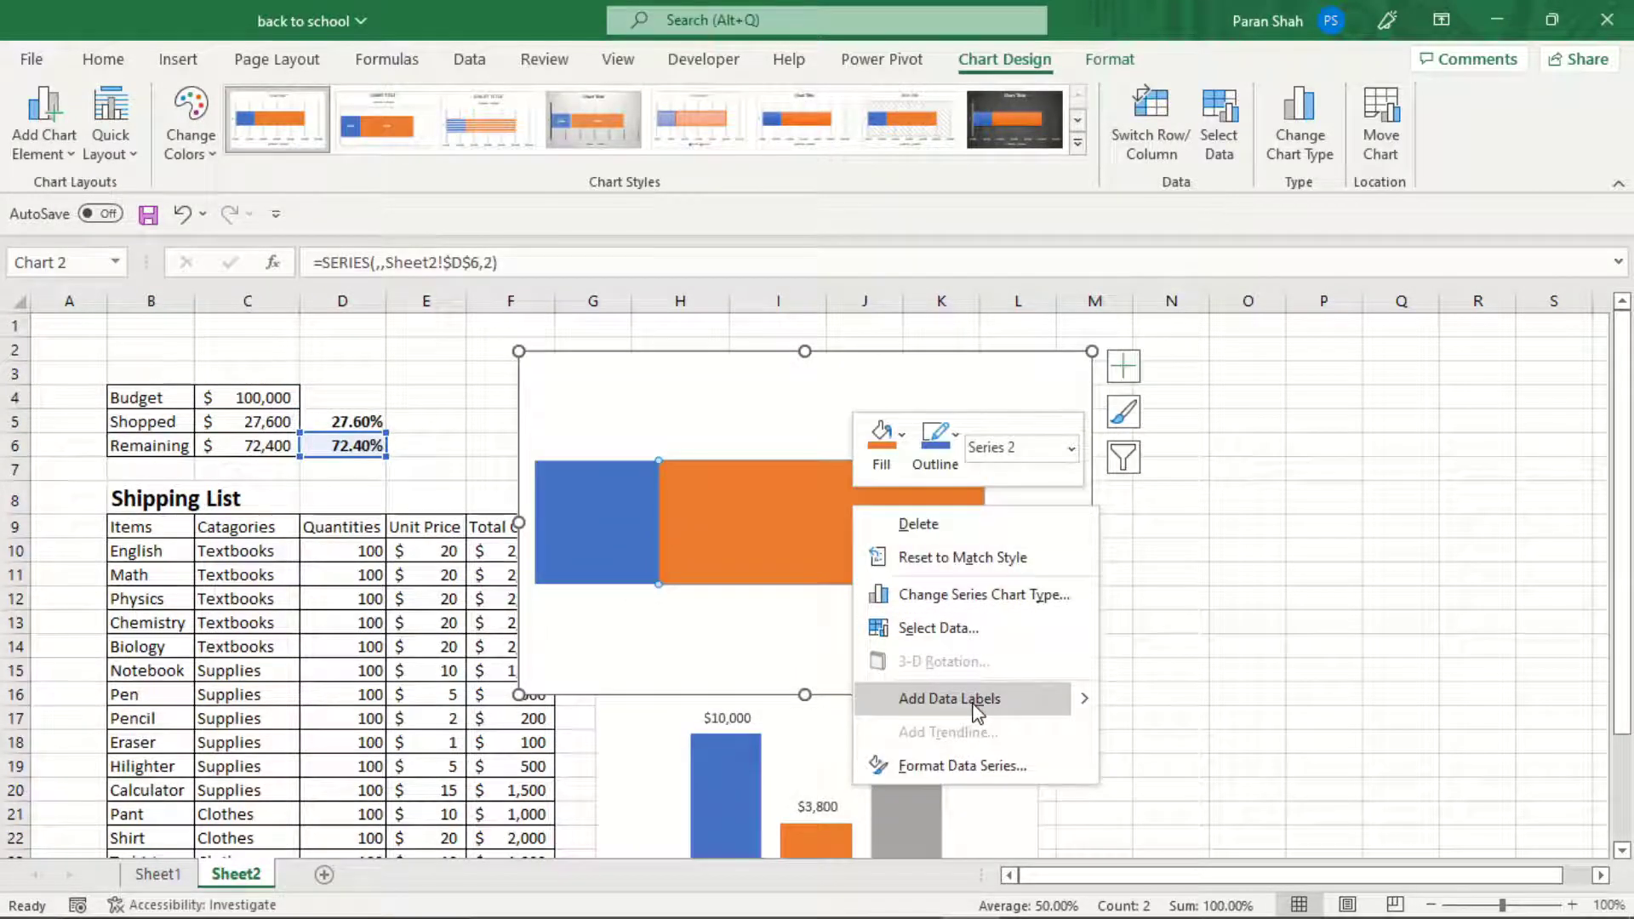
Try a data label on the orange bar segment, positioned at Inside Base.
left_click(977, 712)
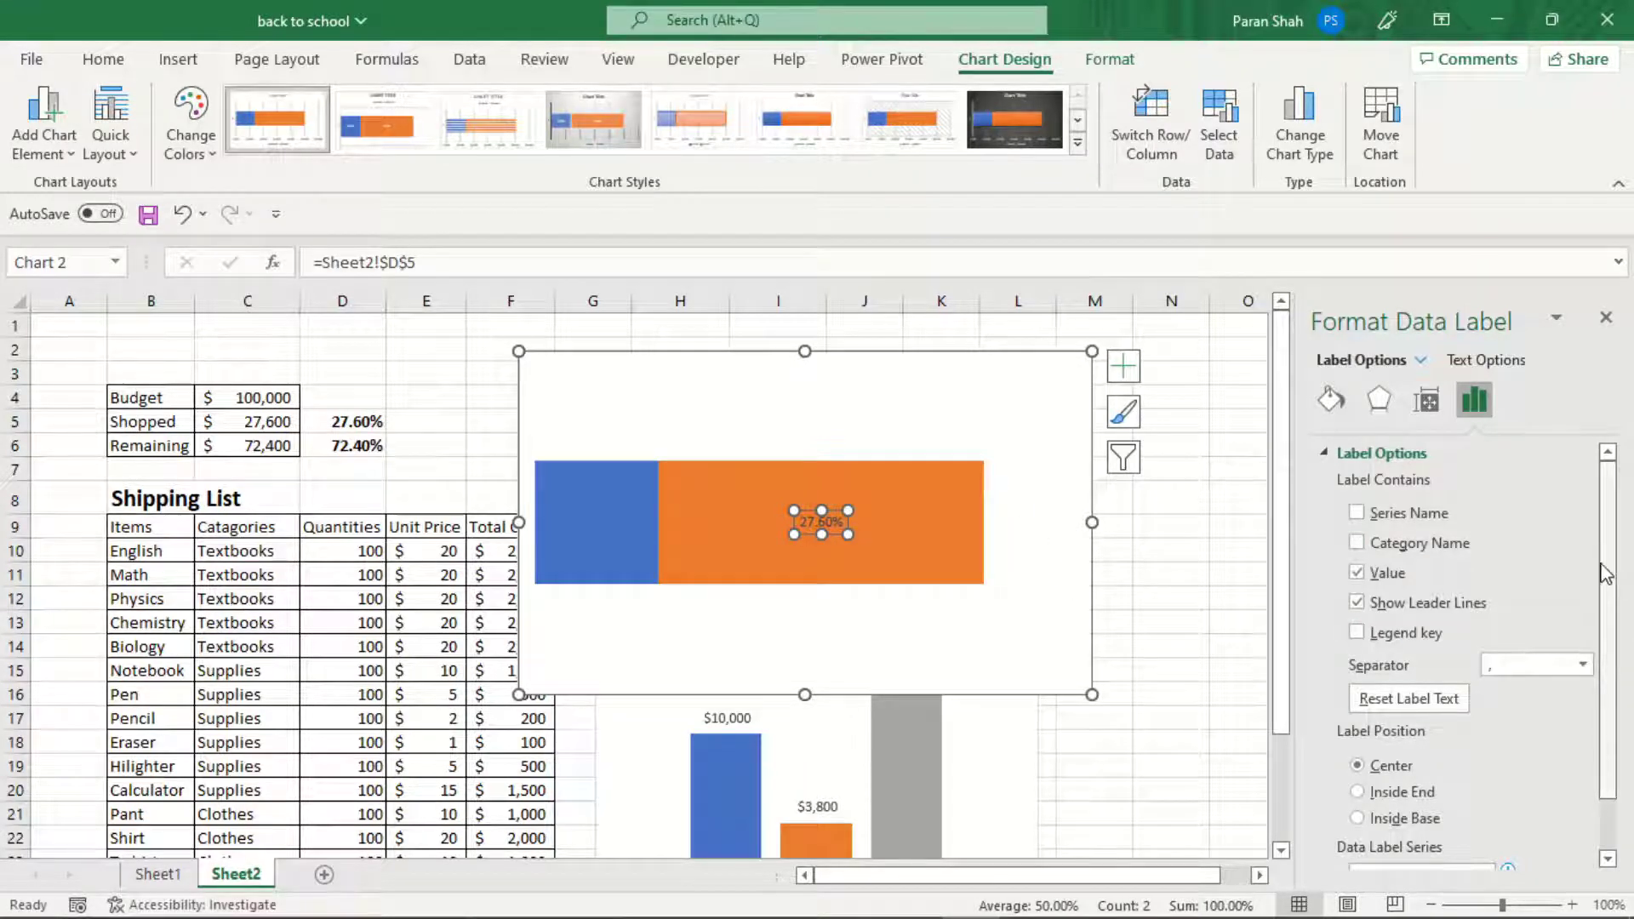
left_click_drag(1611, 572, 1626, 666)
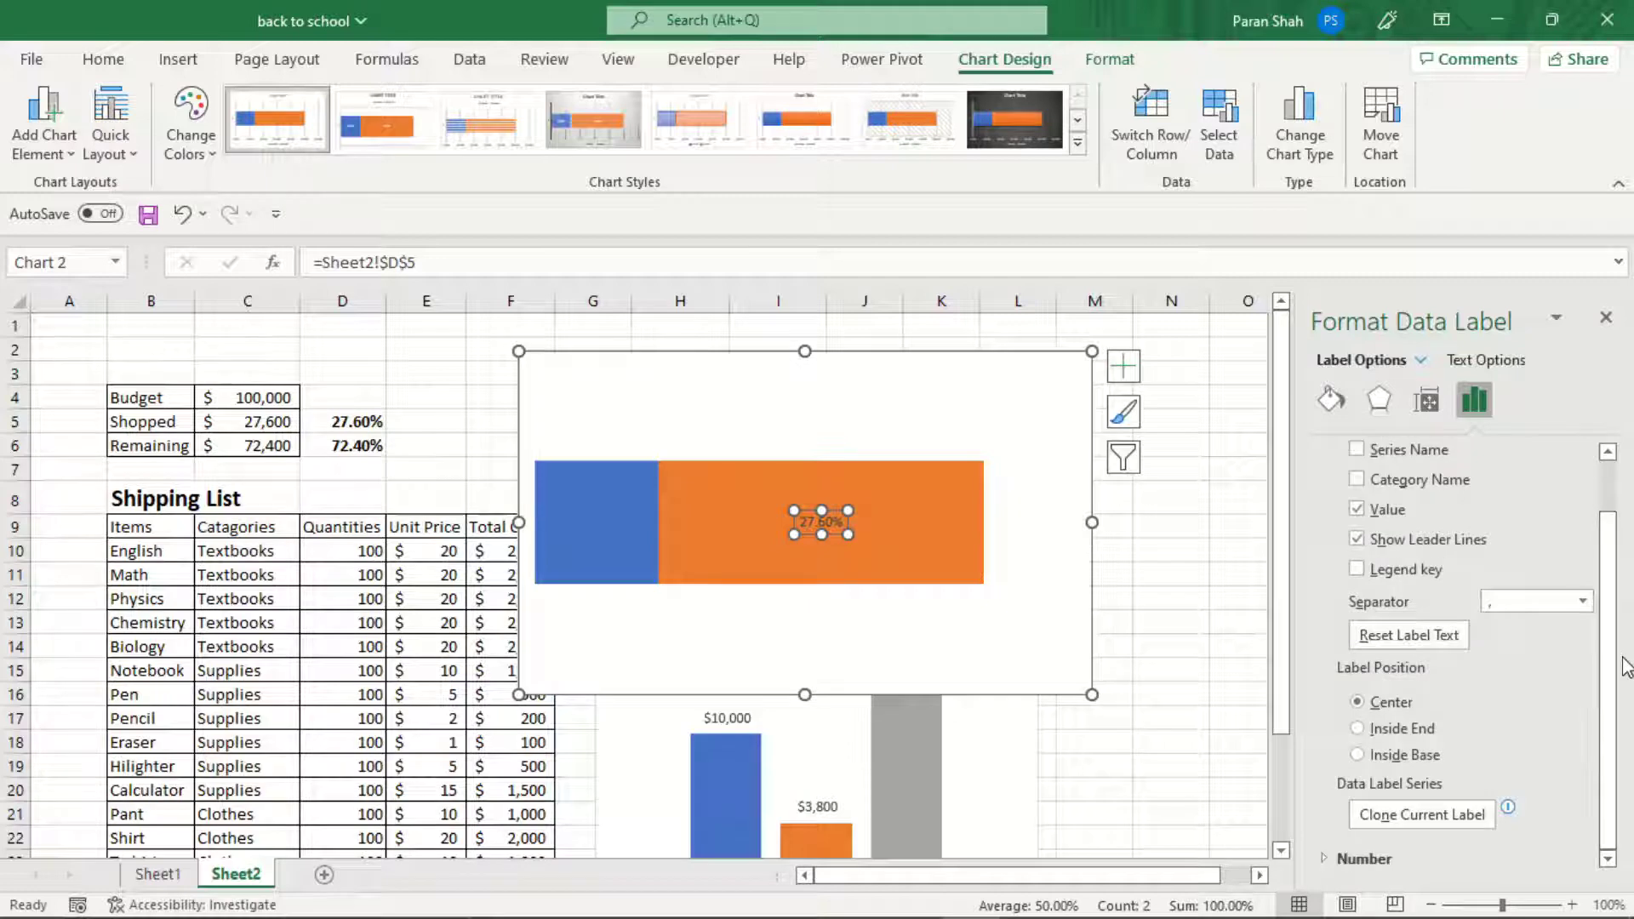
left_click(1183, 596)
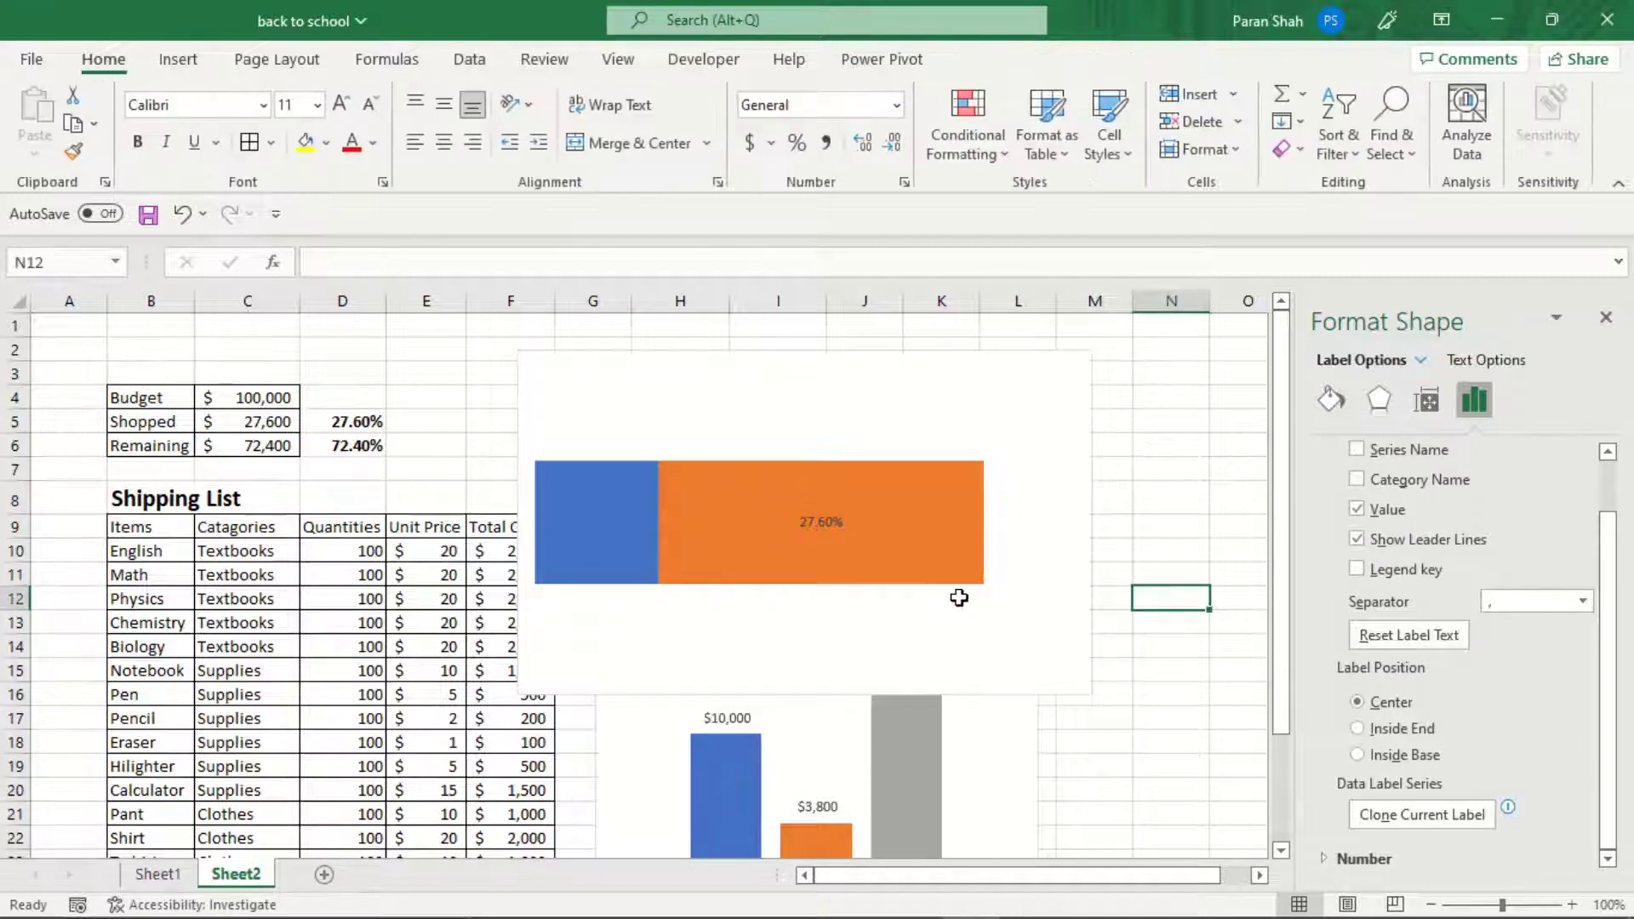
left_click(817, 521)
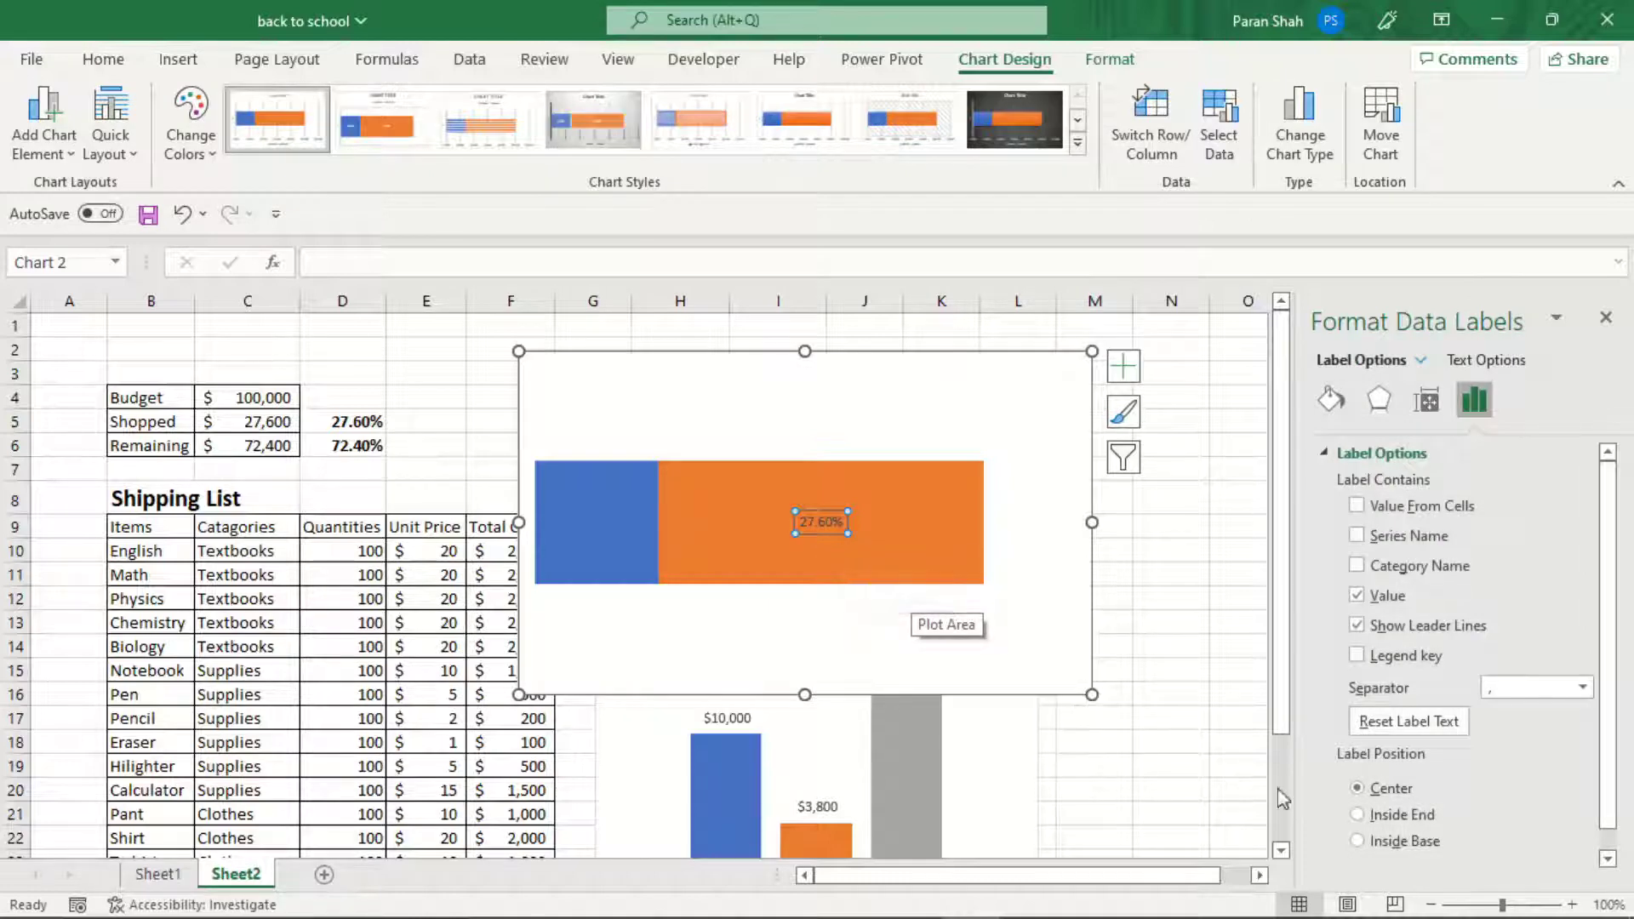
left_click(1358, 841)
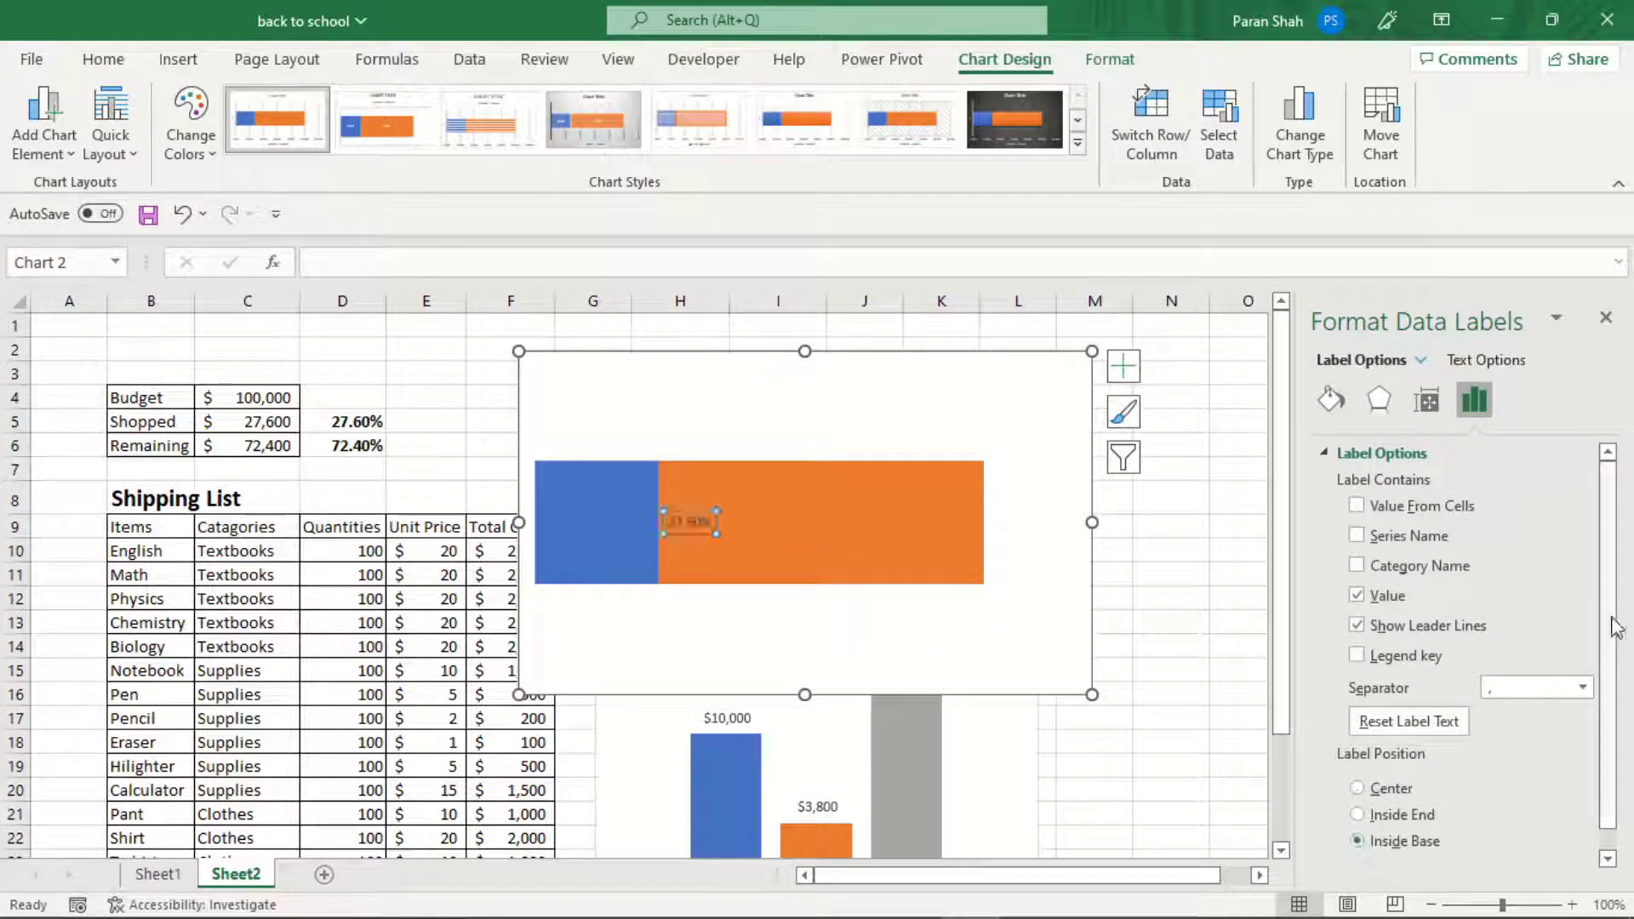
Add a data label to the orange bar segment, link its text to the Shopped percentage in D5, and position it at Inside Base.
right_click(853, 506)
left_click(974, 705)
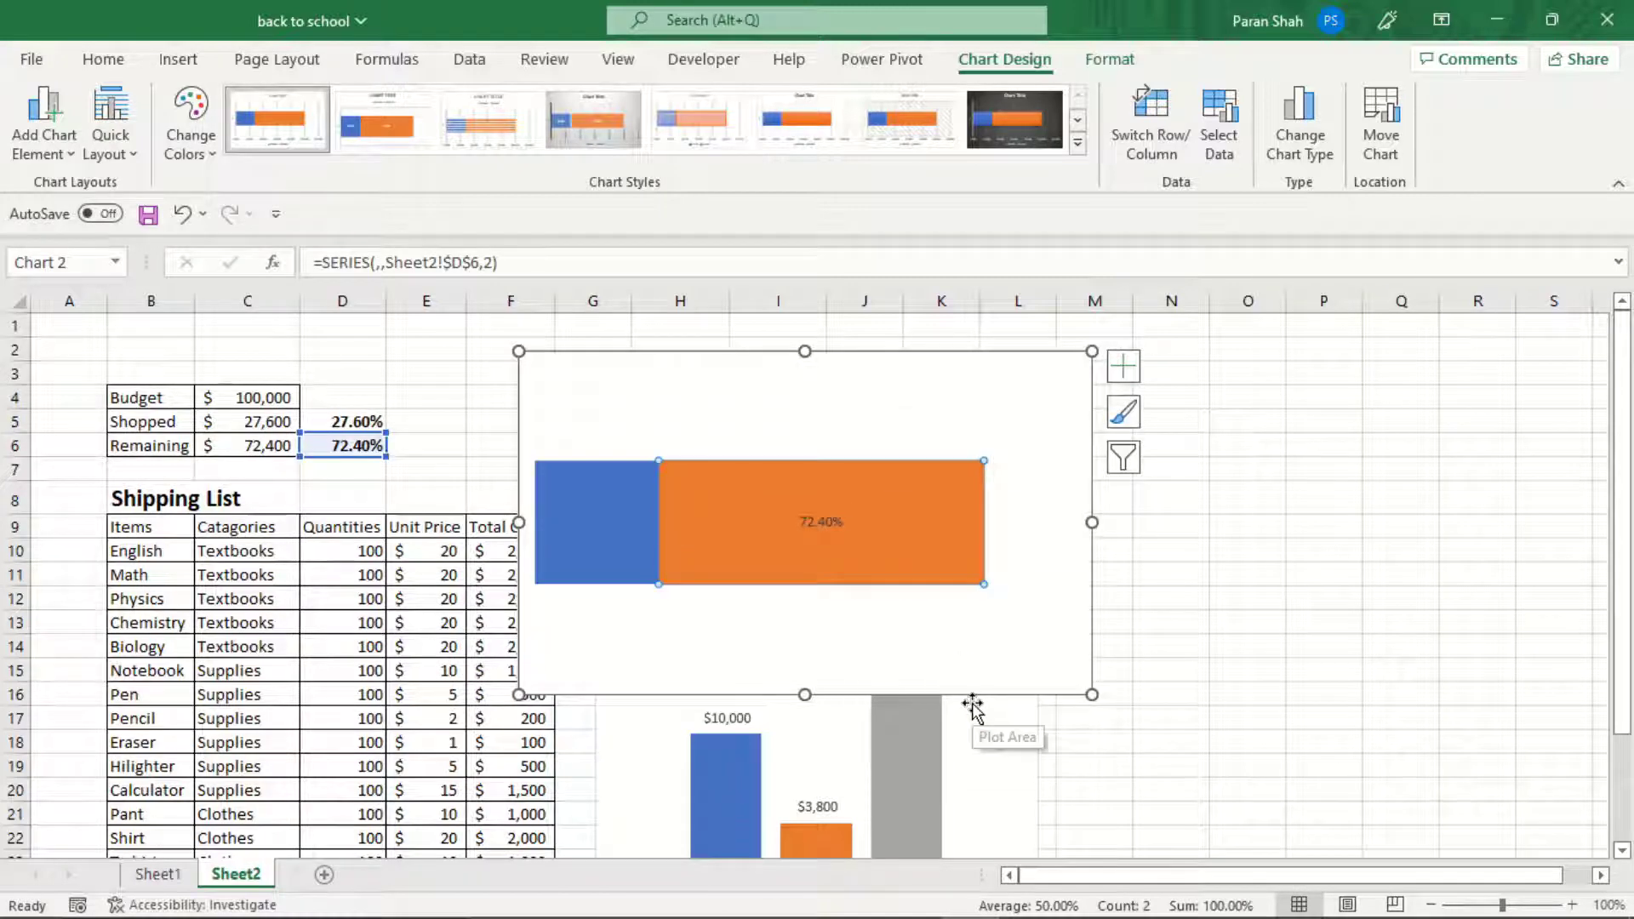
left_click(834, 526)
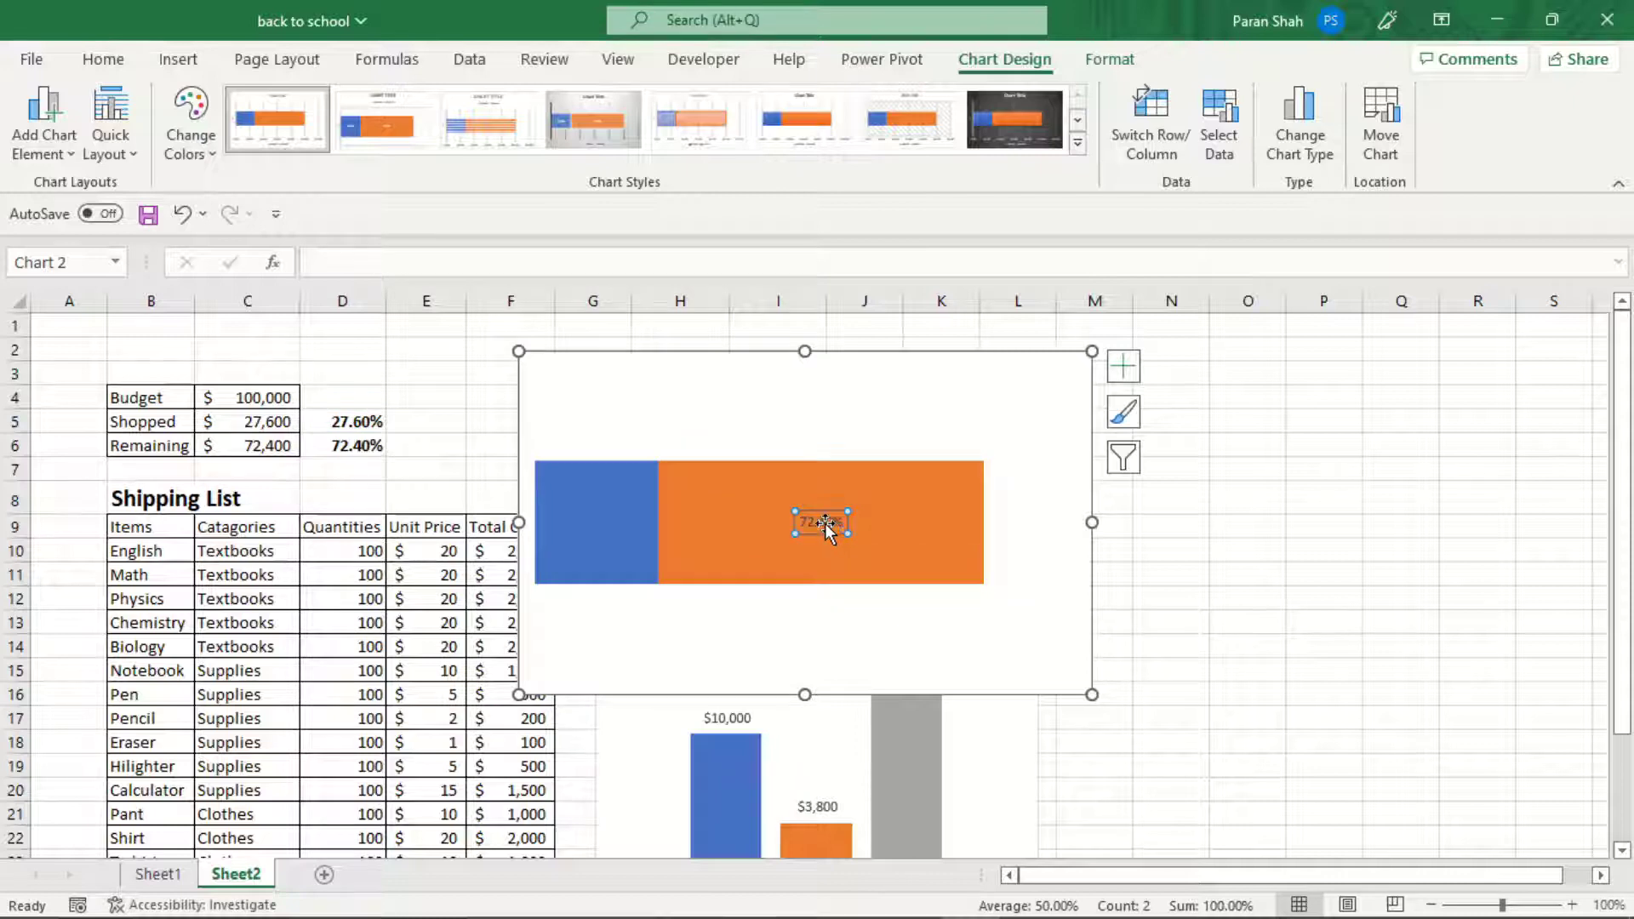
left_click(825, 523)
left_click(335, 266)
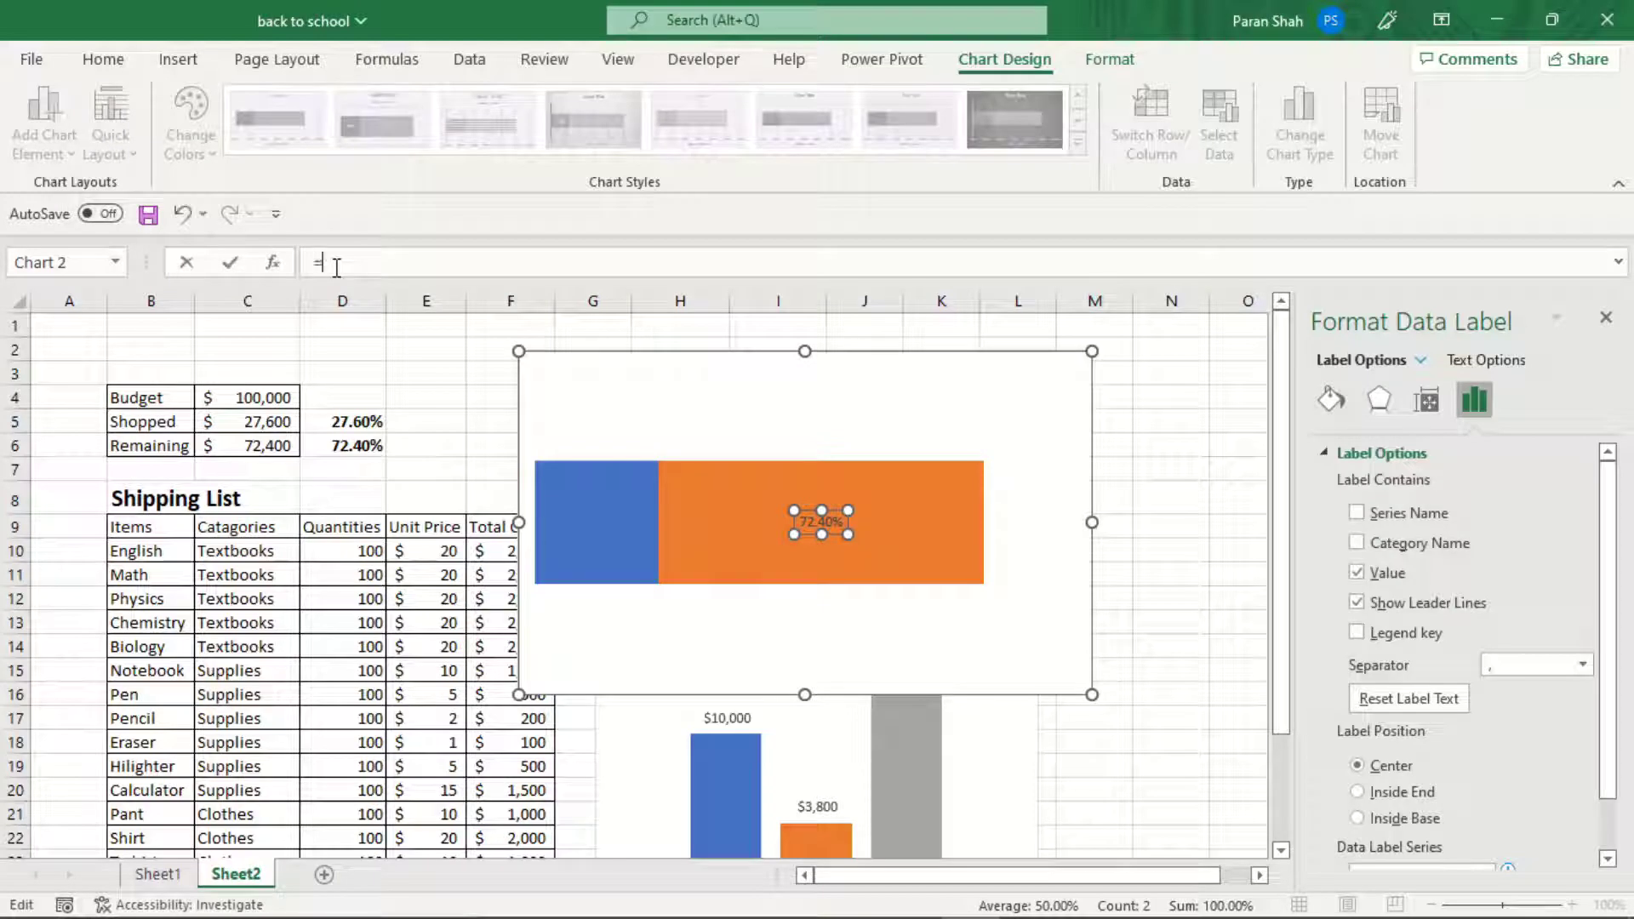
left_click(350, 421)
key("Return")
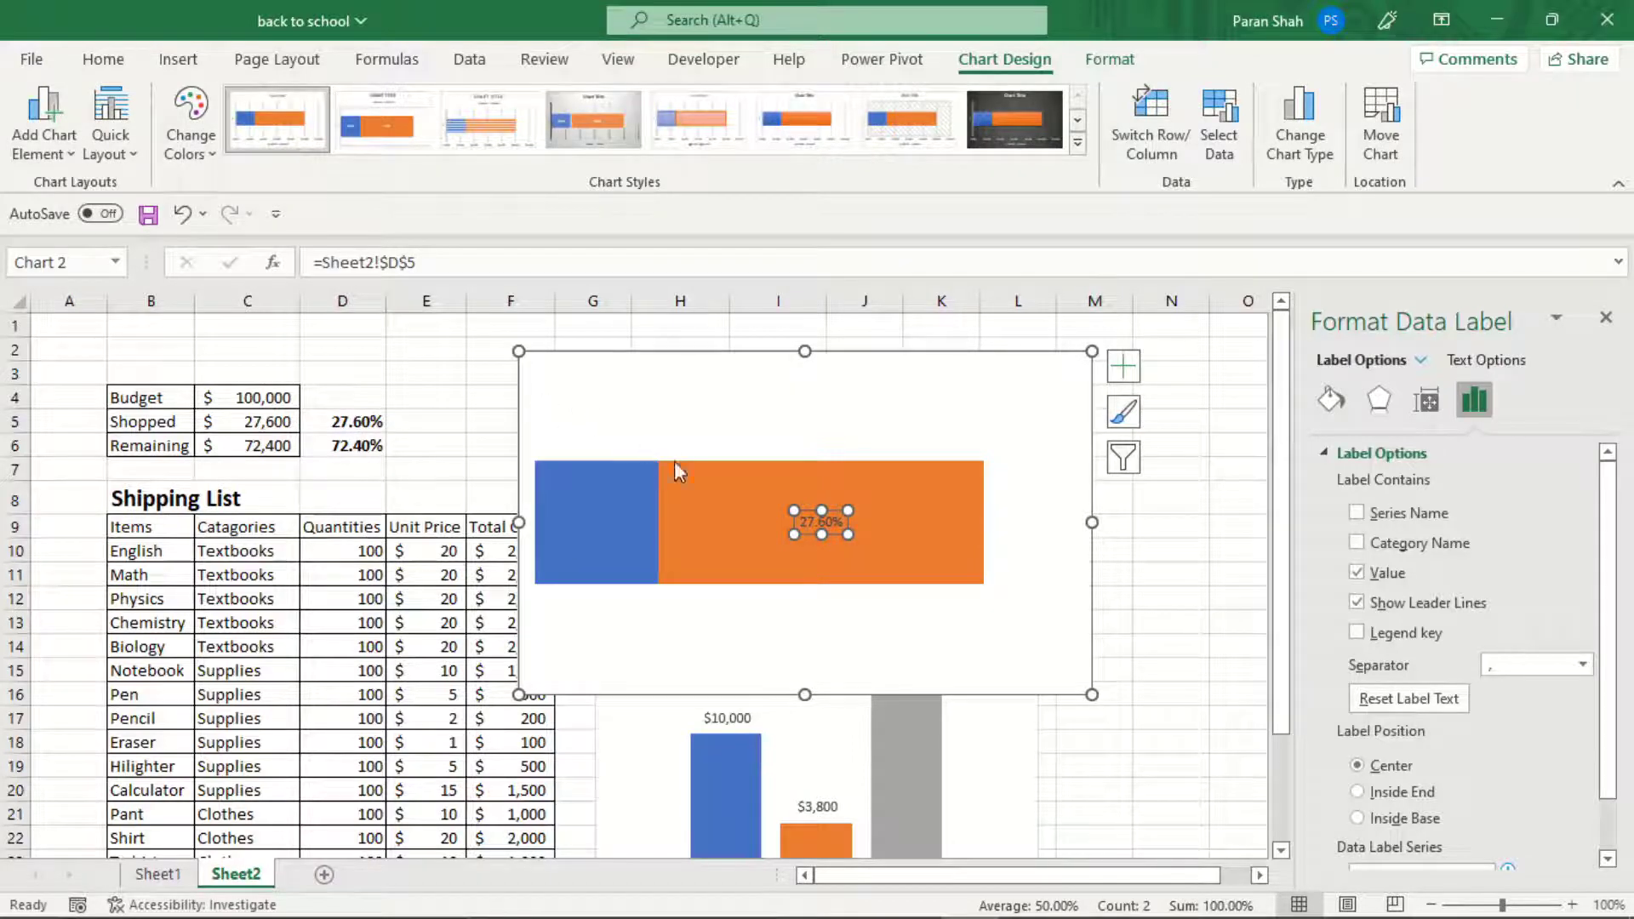
left_click(1357, 818)
left_click(1606, 317)
left_click(1247, 421)
Reduce the size of the stacked bar chart and move it towards the budget figures.
right_click(783, 513)
left_click(839, 474)
left_click(894, 93)
left_click(1171, 527)
left_click_drag(1092, 694, 912, 587)
left_click_drag(911, 380, 960, 368)
right_click(959, 369)
left_click_drag(830, 340, 581, 320)
Recolour the bar chart's segments dark blue and light blue, and make all columns of the category chart dark blue.
right_click(377, 419)
left_click(425, 360)
left_click(555, 646)
right_click(1011, 690)
left_click(1065, 464)
right_click(916, 717)
right_click(840, 837)
right_click(738, 804)
left_click(768, 858)
Move the column chart to the top of the sheet at a smaller size, and relocate the category summary to H18:I21.
left_click(914, 631)
left_click_drag(979, 647, 1006, 355)
left_click_drag(1066, 604, 967, 545)
left_click_drag(778, 599, 817, 827)
right_click(963, 383)
right_click(314, 387)
left_click(401, 132)
left_click(451, 458)
Move the budget figures and their percentages from B4:D6 to H14:J16.
left_click(122, 395)
key("shift+Down")
key("shift+Down")
key("shift+Right")
key("shift+Right")
left_click_drag(141, 387, 664, 645)
Place the stacked bar chart above the Shipping List heading and shift the column chart above the budget figures.
left_click(314, 402)
left_click_drag(313, 402, 88, 395)
left_click_drag(968, 386, 908, 361)
Enter the heading "Budget Summary" in H12.
left_click(664, 595)
left_click(156, 874)
left_click(235, 876)
type("Budget Sum")
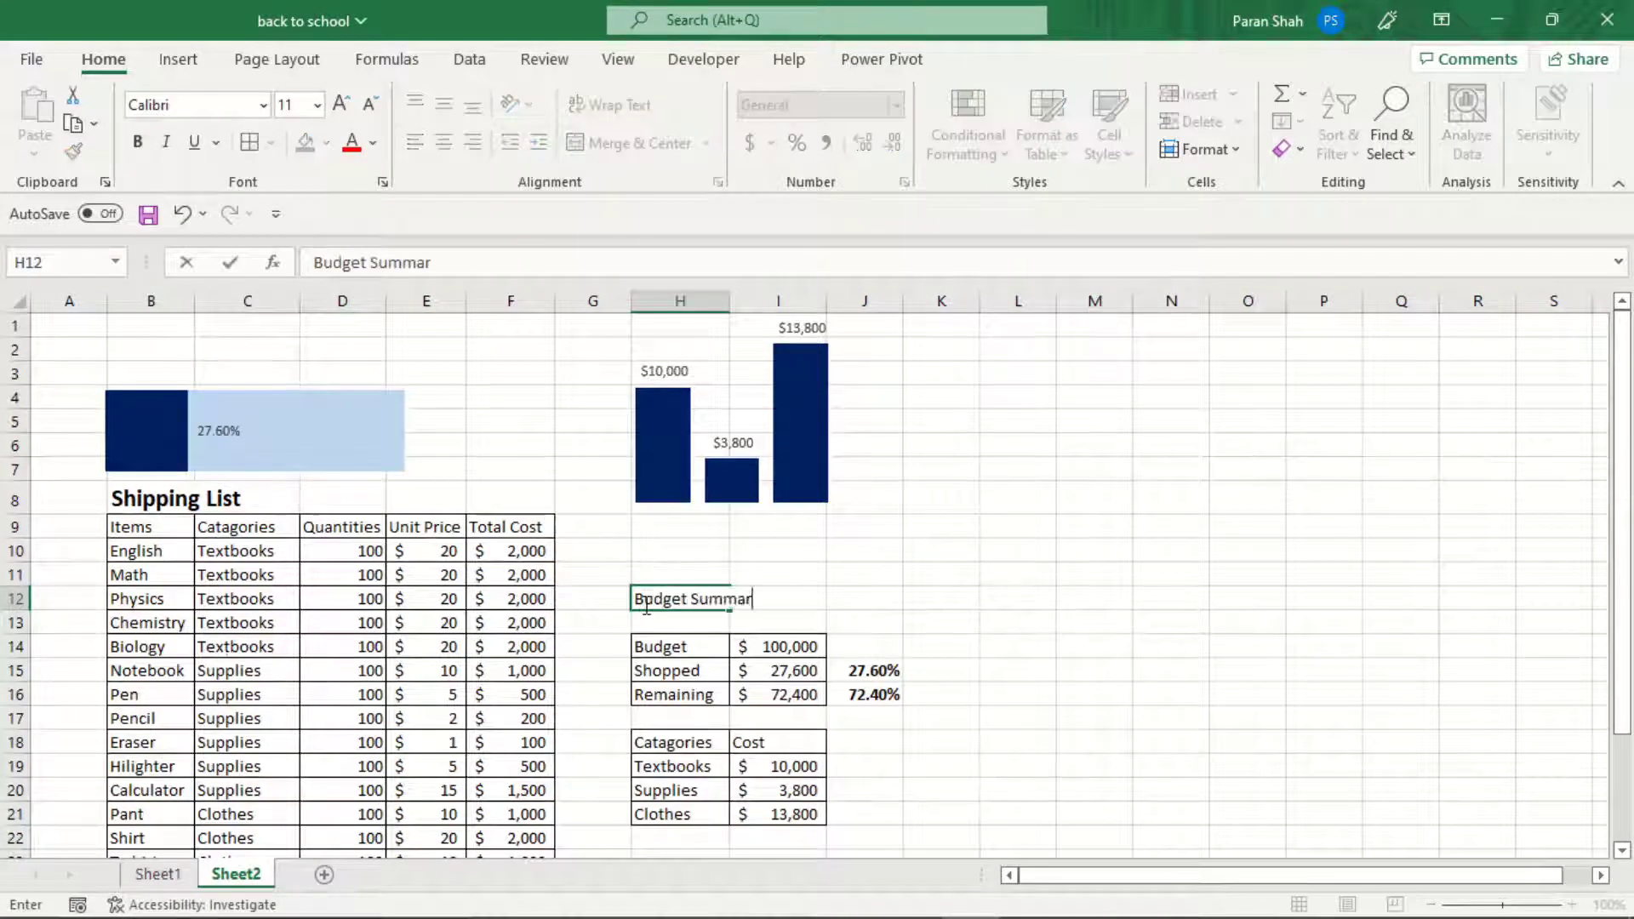
type("mary")
Hide the percentages in J15:J16 by setting their font colour to white.
left_click_drag(865, 680, 864, 703)
left_click(372, 143)
left_click(355, 242)
left_click(443, 368)
Enter the heading "Budget Used" in B3 and format it in large bold text like the Shipping List heading.
left_click(135, 374)
type("Budget U")
left_click_drag(481, 371, 882, 378)
type("sed")
key("Return")
left_click(294, 105)
Align the bar chart beneath the Budget Used heading and adjust the position of the column chart's plot.
left_click(503, 431)
left_click_drag(503, 431, 91, 395)
left_click(942, 504)
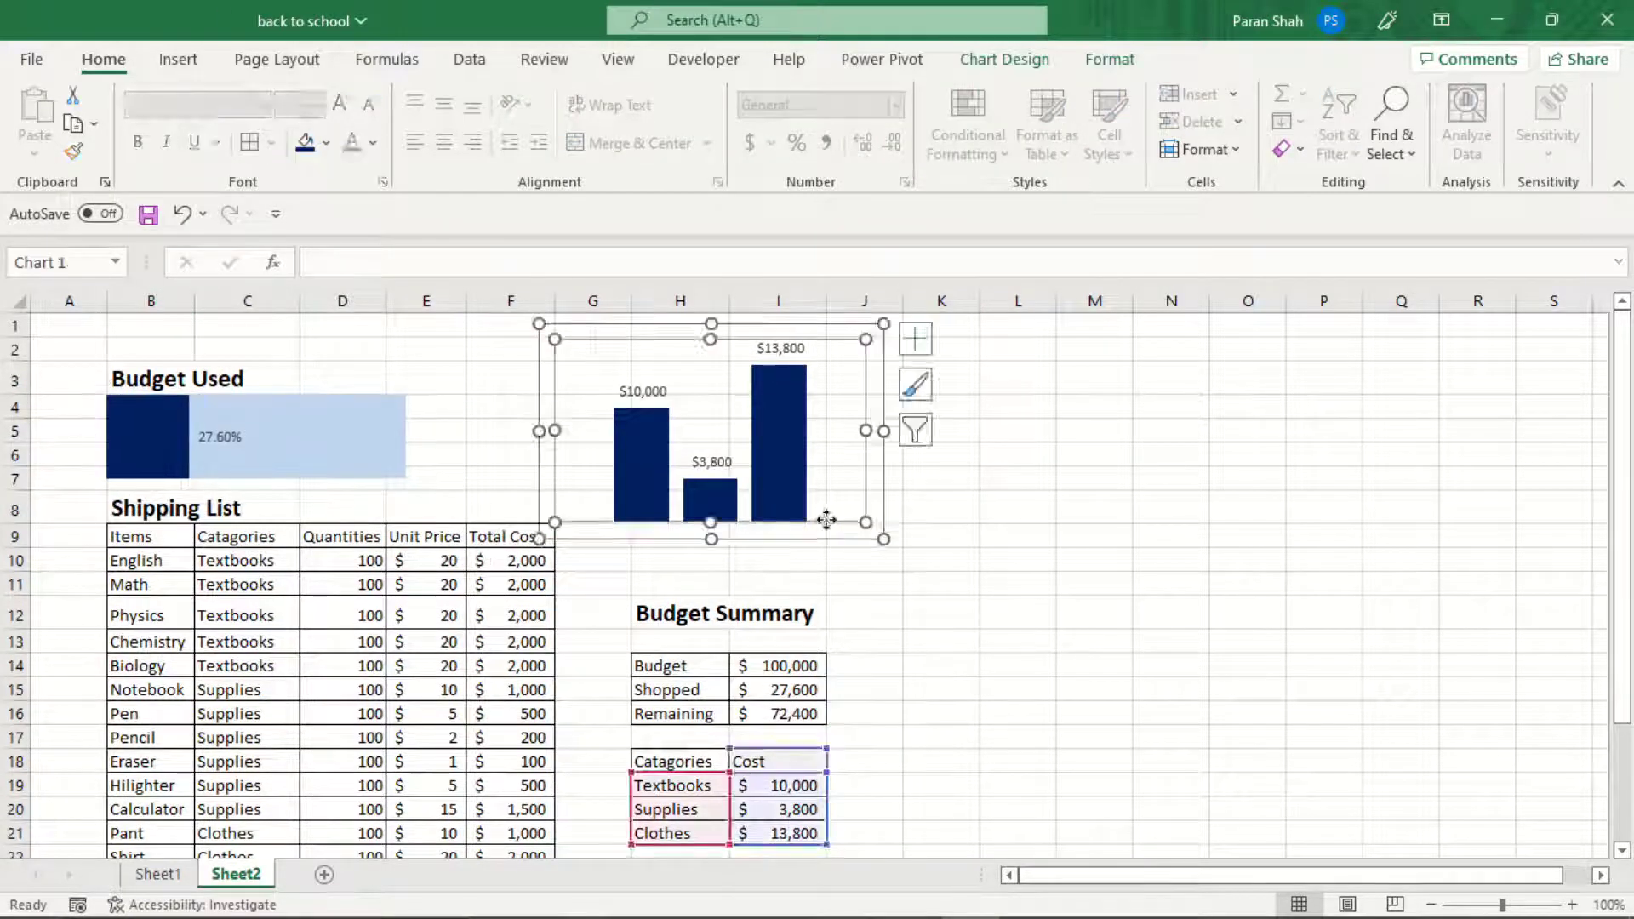
left_click_drag(828, 523, 803, 514)
Move the Budget Summary heading and its two tables up so that the heading sits in H9.
left_click_drag(664, 613, 784, 828)
left_click_drag(635, 591, 649, 554)
left_click(992, 579)
left_click(967, 730)
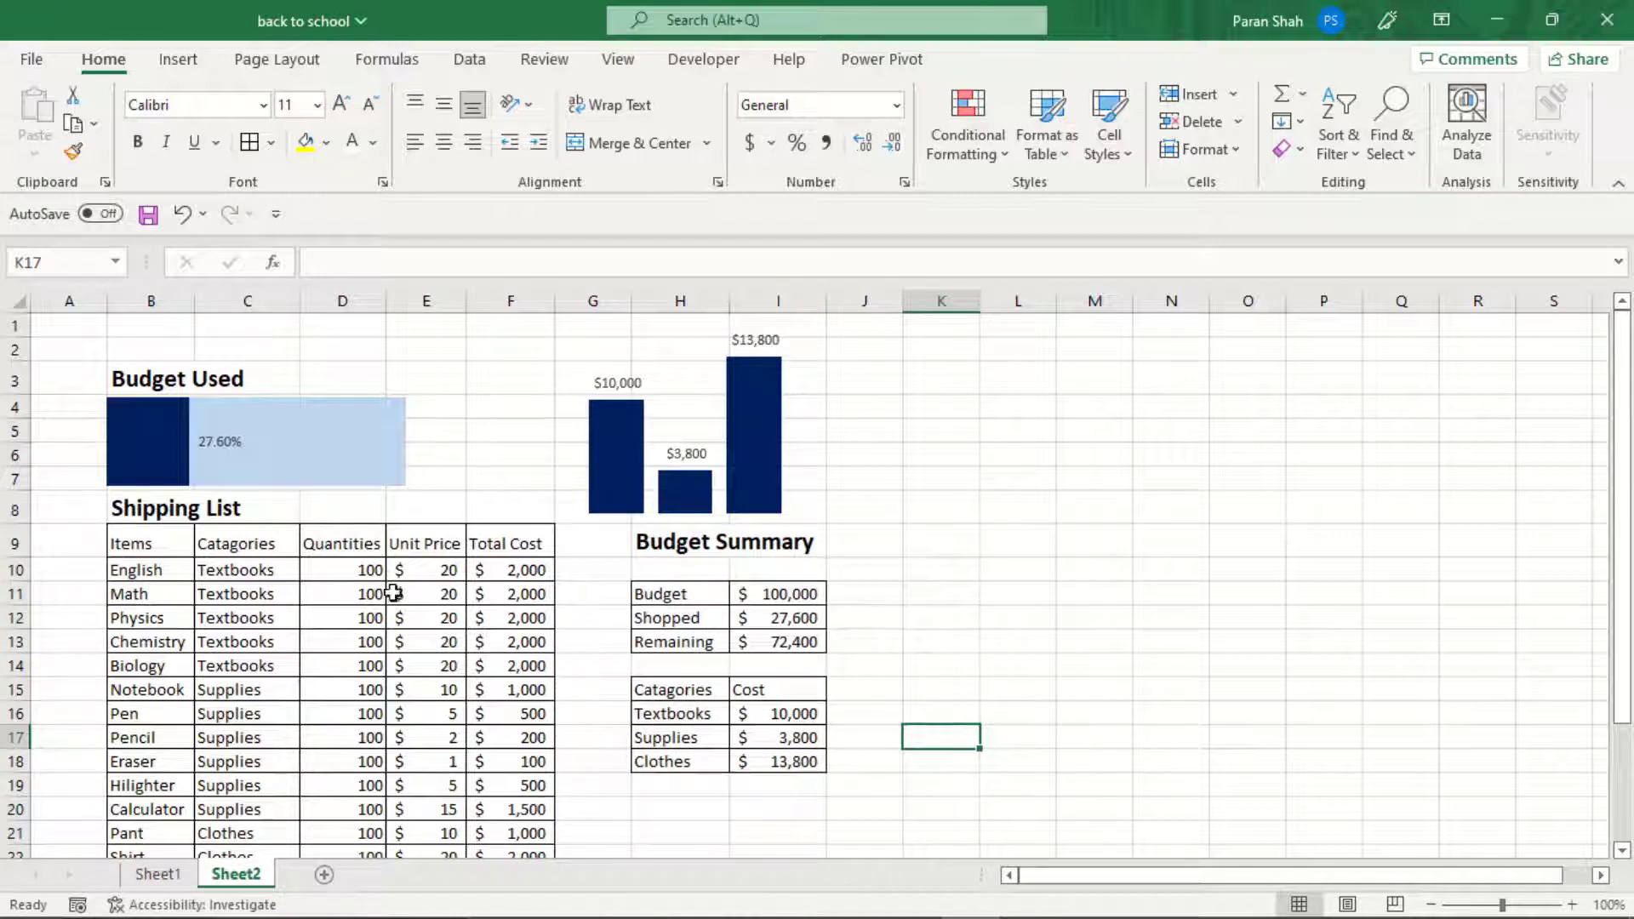
Reduce the bar chart's height so it no longer overlaps the quantity cells, keeping it directly under the Budget Used heading.
double_click(362, 572)
left_click(368, 589)
left_click(368, 572)
left_click(367, 586)
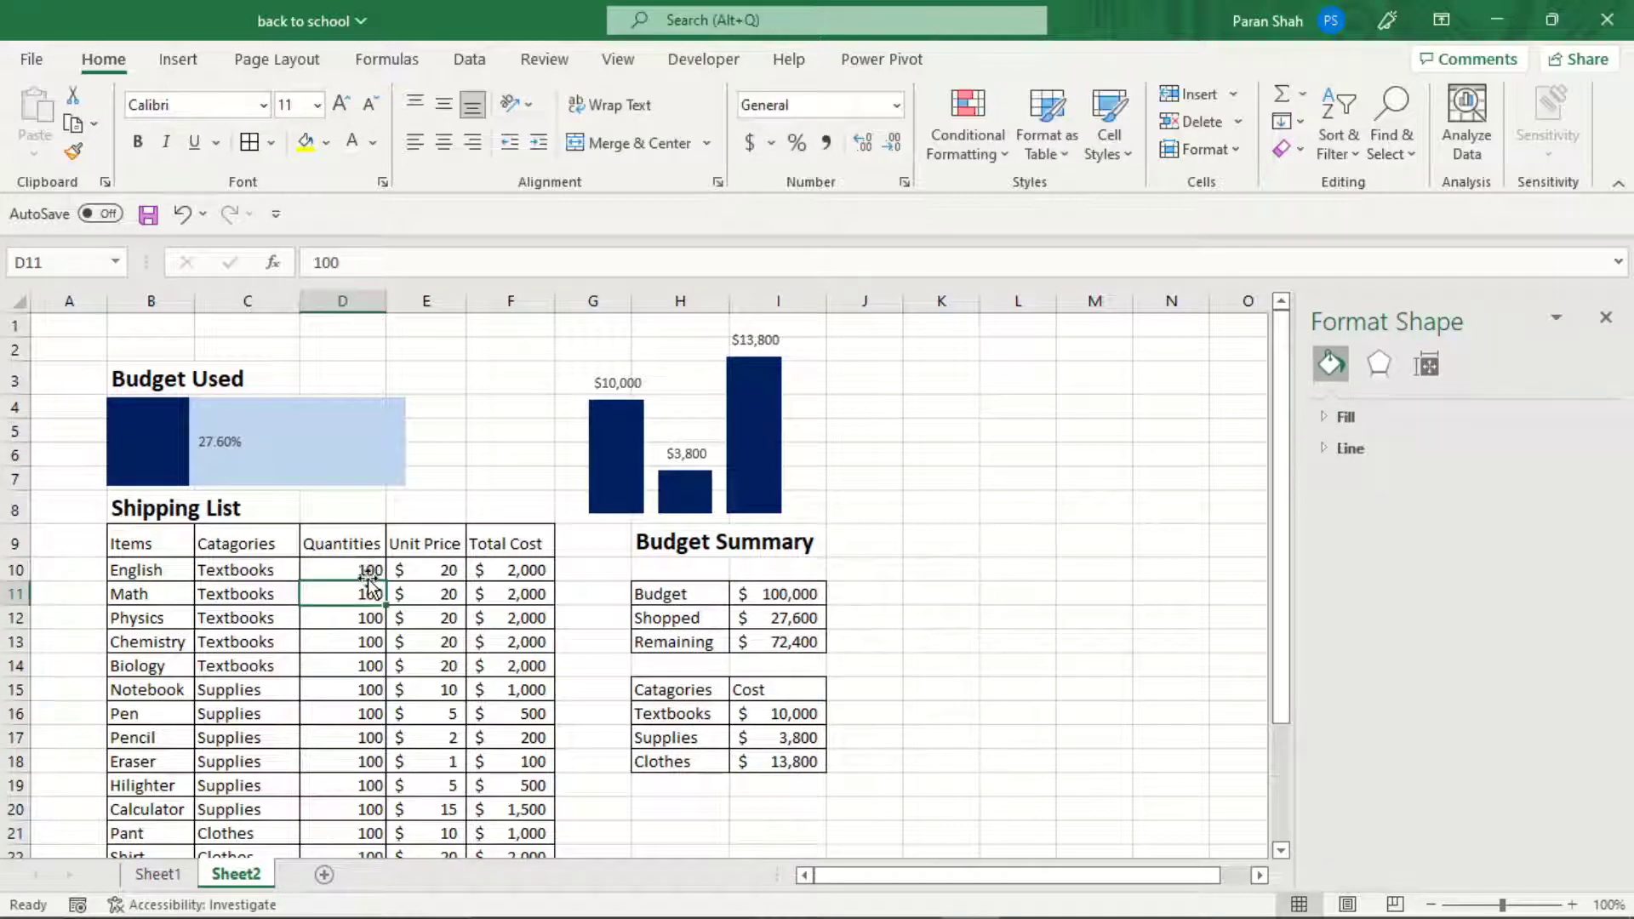
left_click(367, 574)
left_click_drag(478, 549, 479, 510)
left_click_drag(476, 354, 478, 368)
left_click(618, 347)
left_click(965, 687)
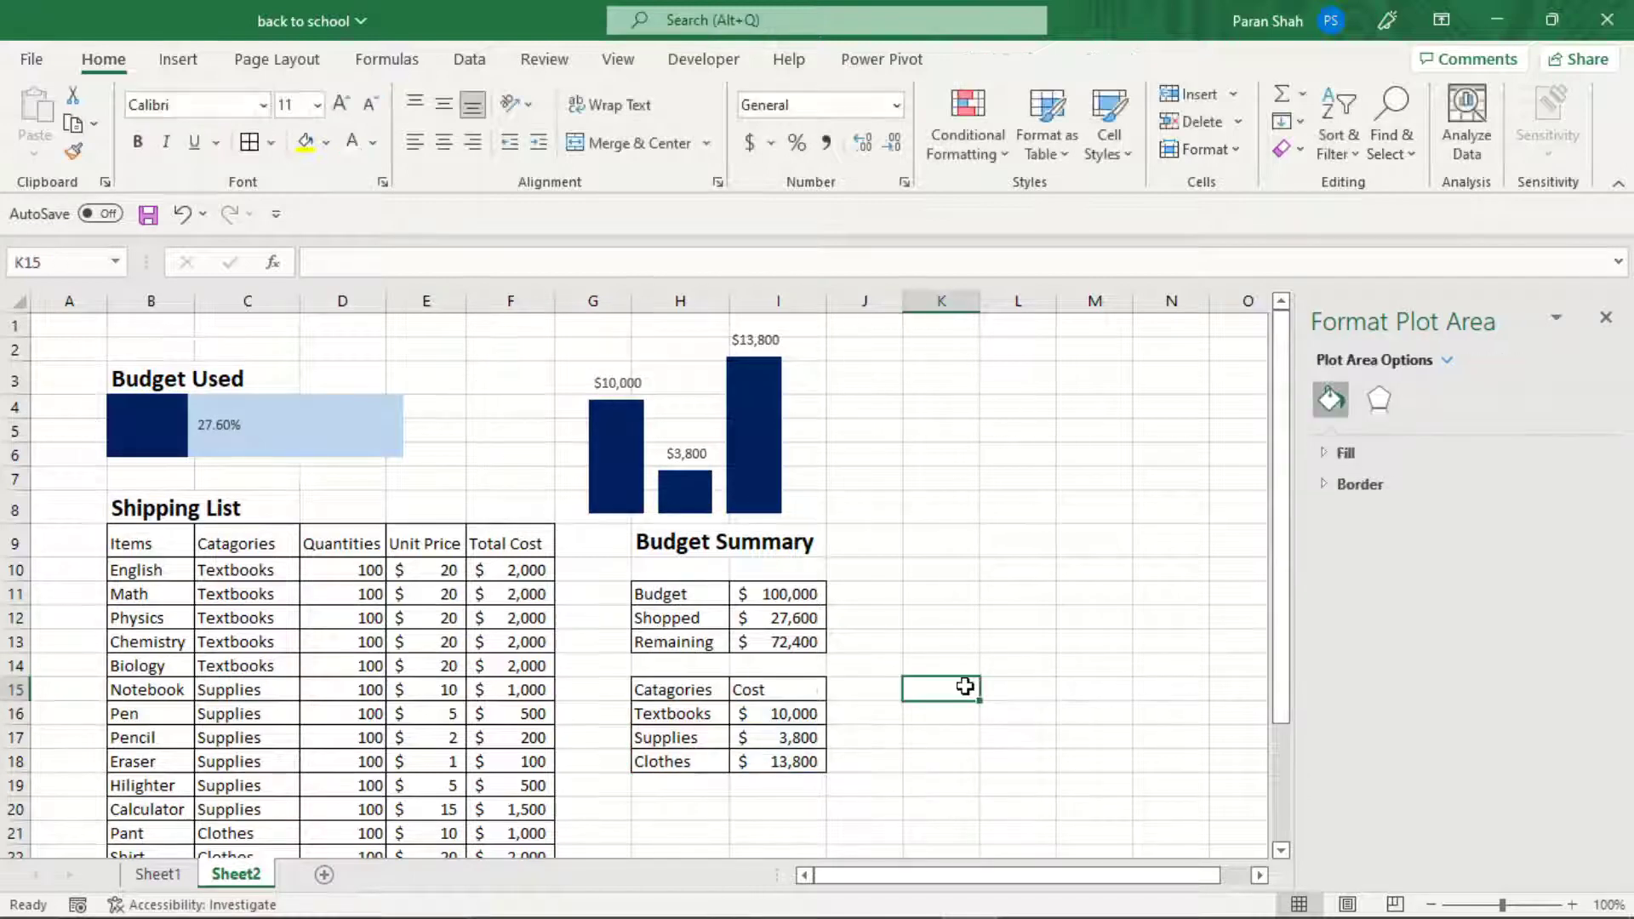
Test the charts by filling the Quantities column with 200 and raising the English quantity in D10 to 400.
left_click(365, 568)
type("200")
key("Return")
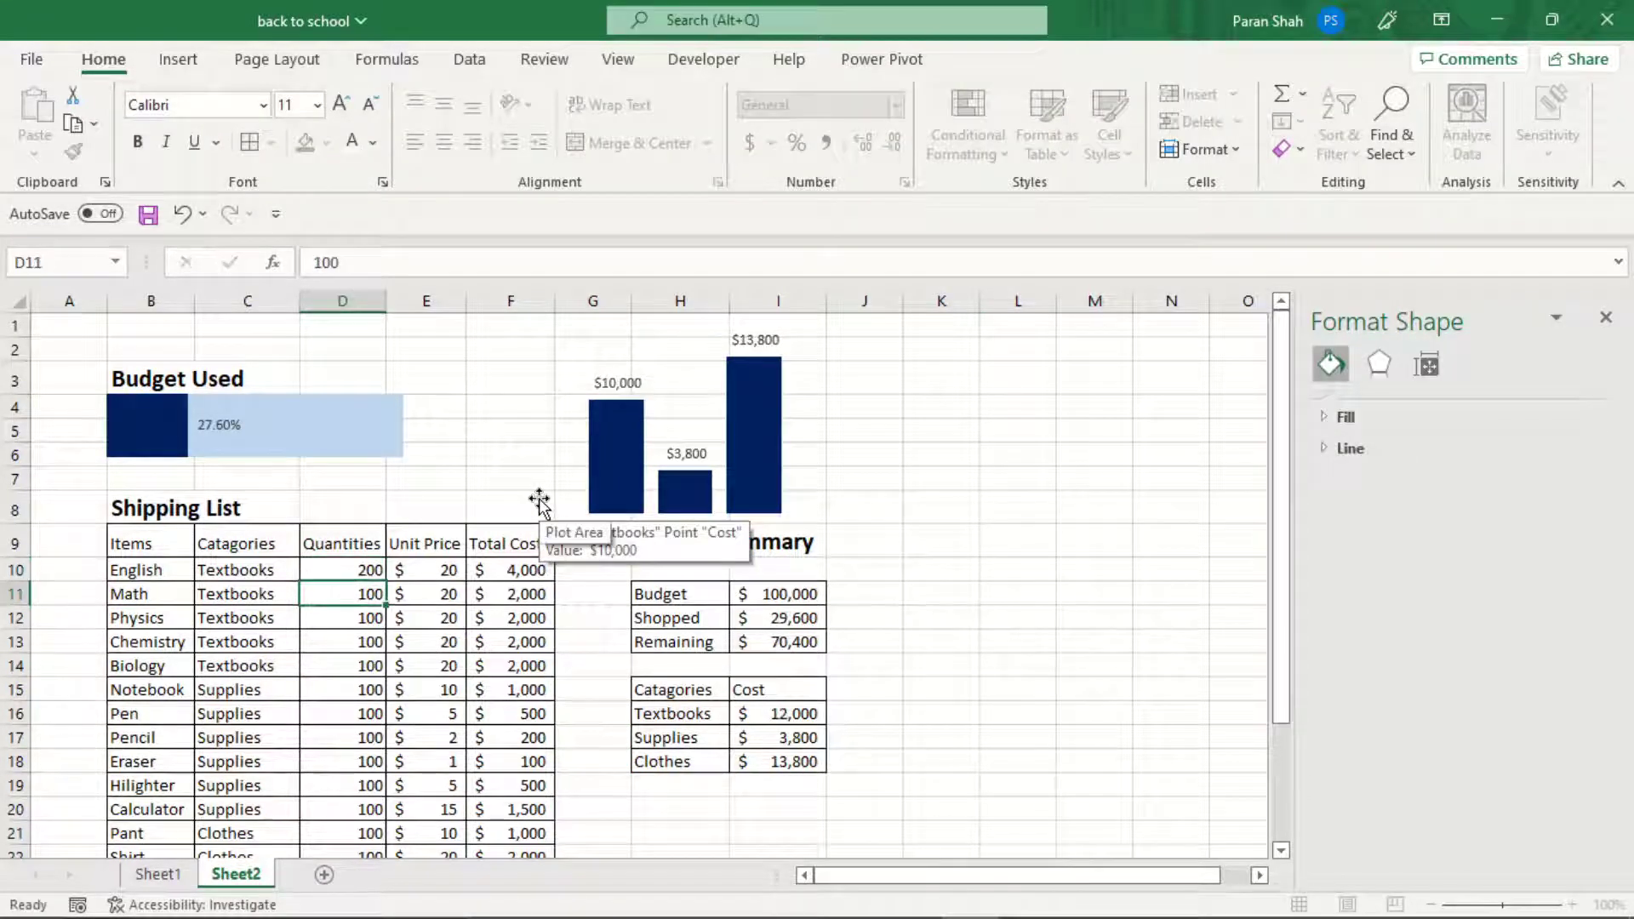
left_click(365, 568)
left_click_drag(385, 581, 384, 809)
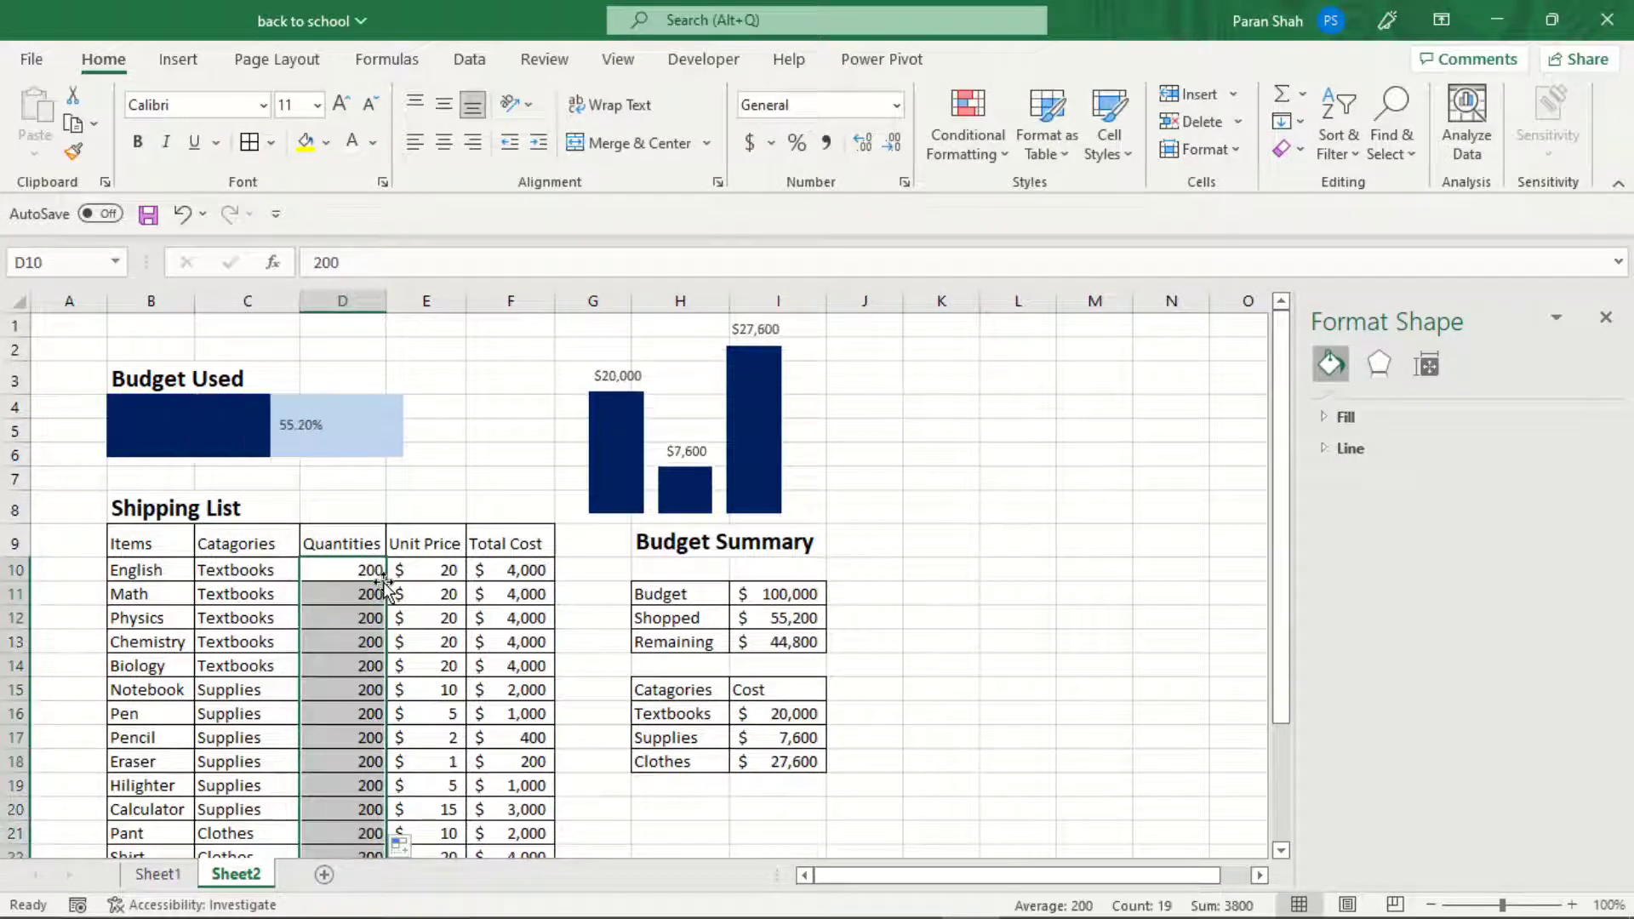
double_click(367, 569)
key("Return")
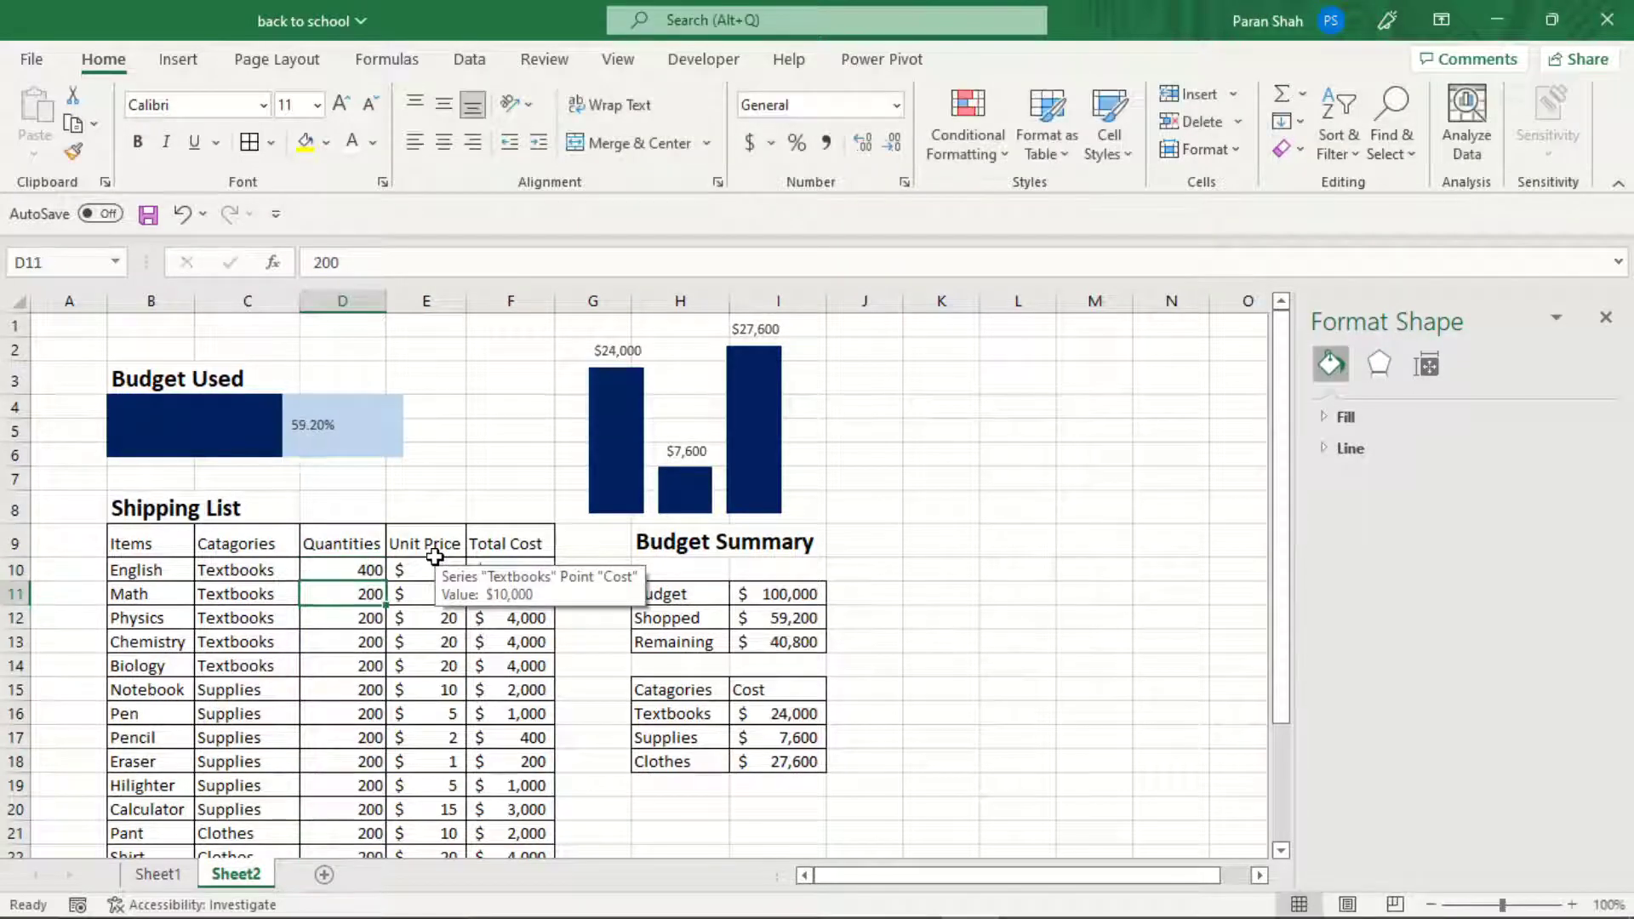
Set the English quantity in D10 to 140 and fill it down the Quantities column.
left_click(382, 569)
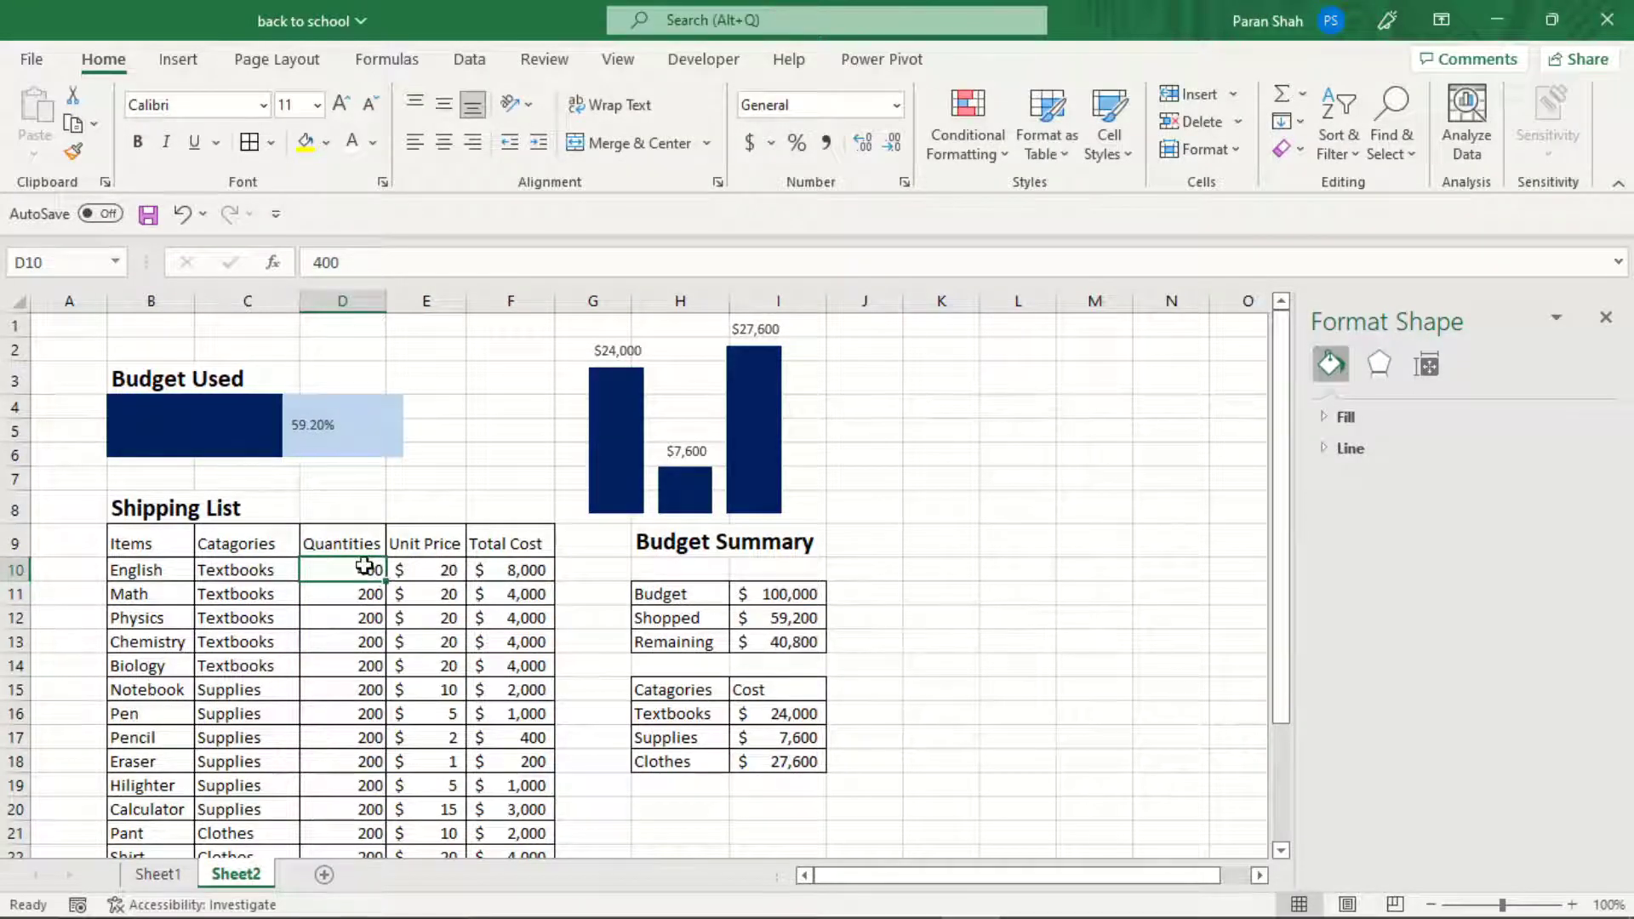
double_click(364, 566)
key("Delete")
type("1")
key("Delete")
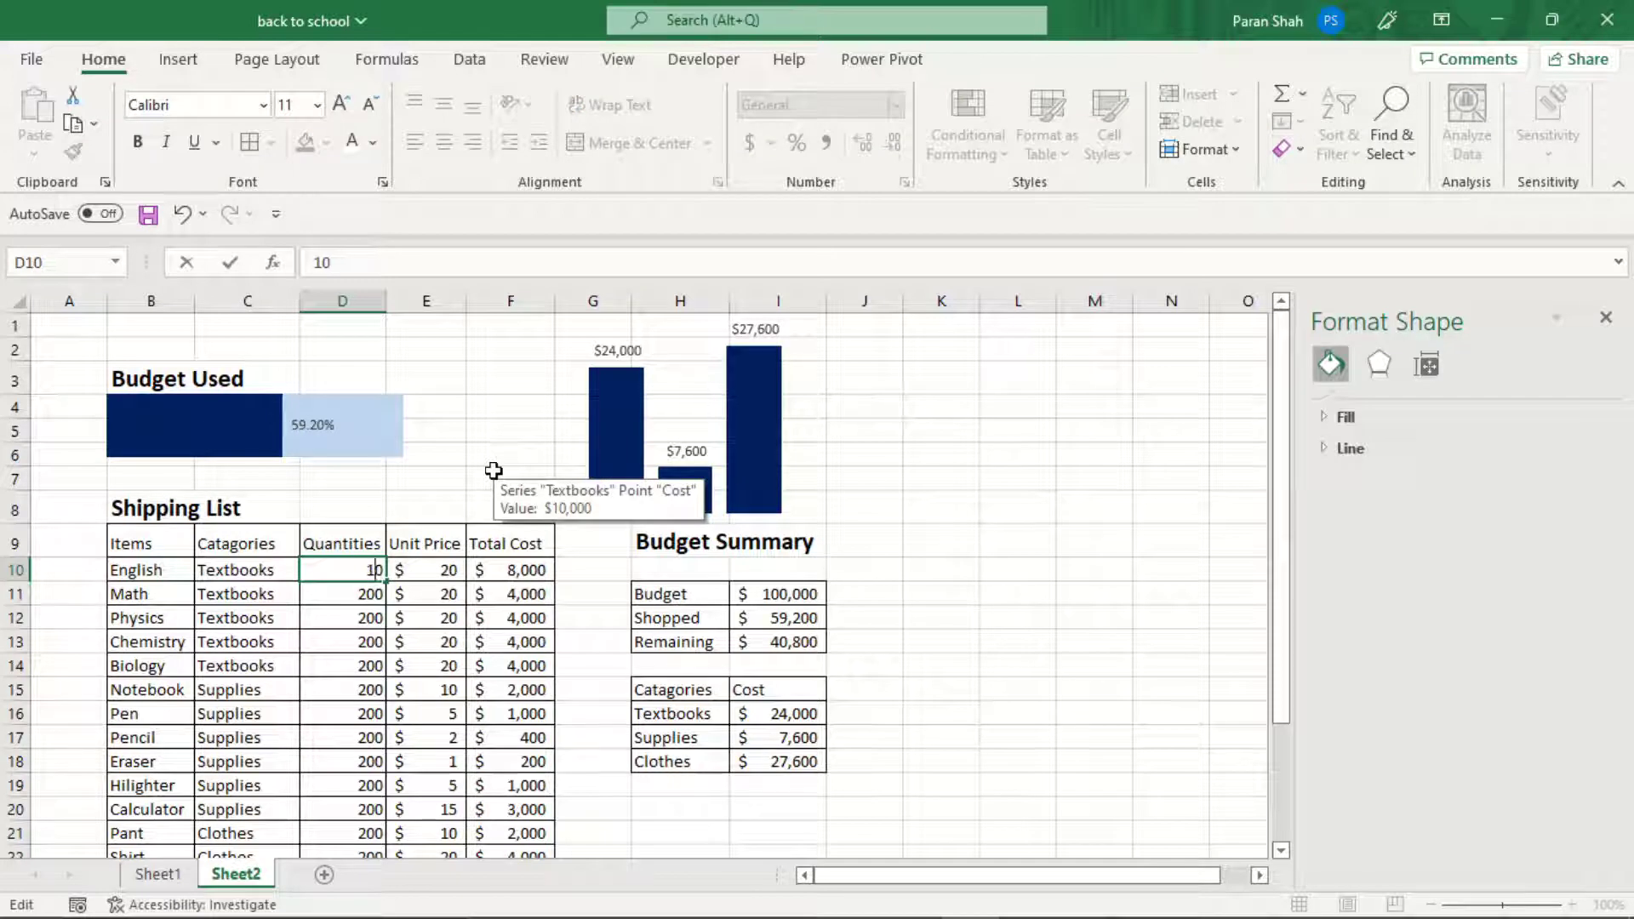
type("4")
key("Return")
left_click(379, 570)
double_click(385, 583)
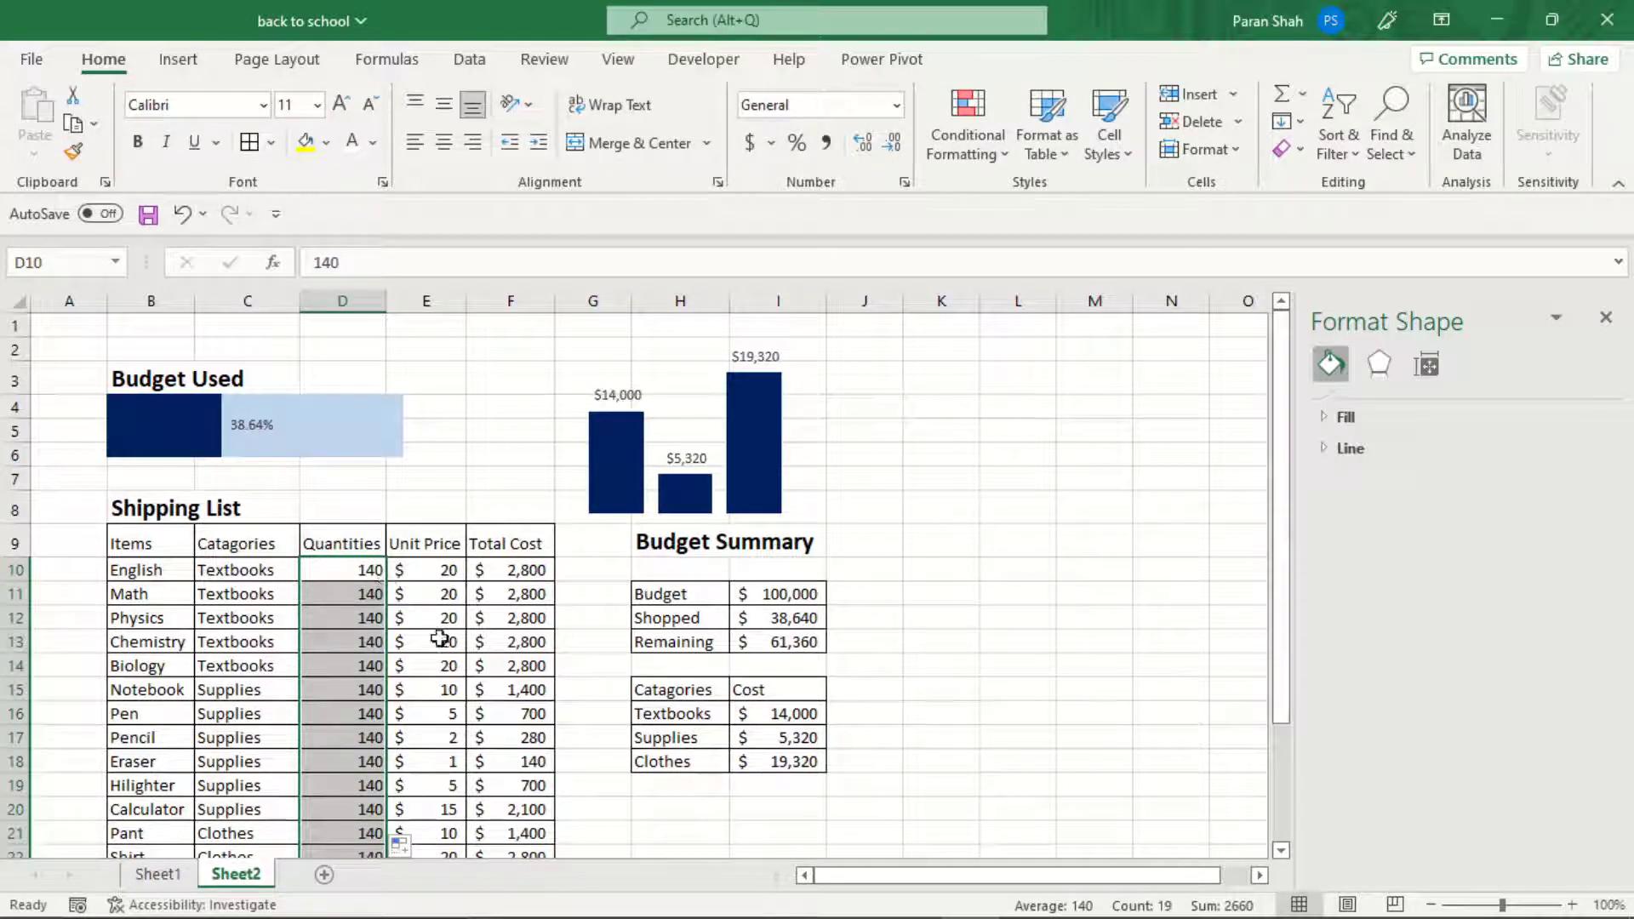
Close the formatting pane and hide the formula bar, gridlines and row and column headings.
left_click(1606, 318)
left_click_drag(1620, 332, 1628, 432)
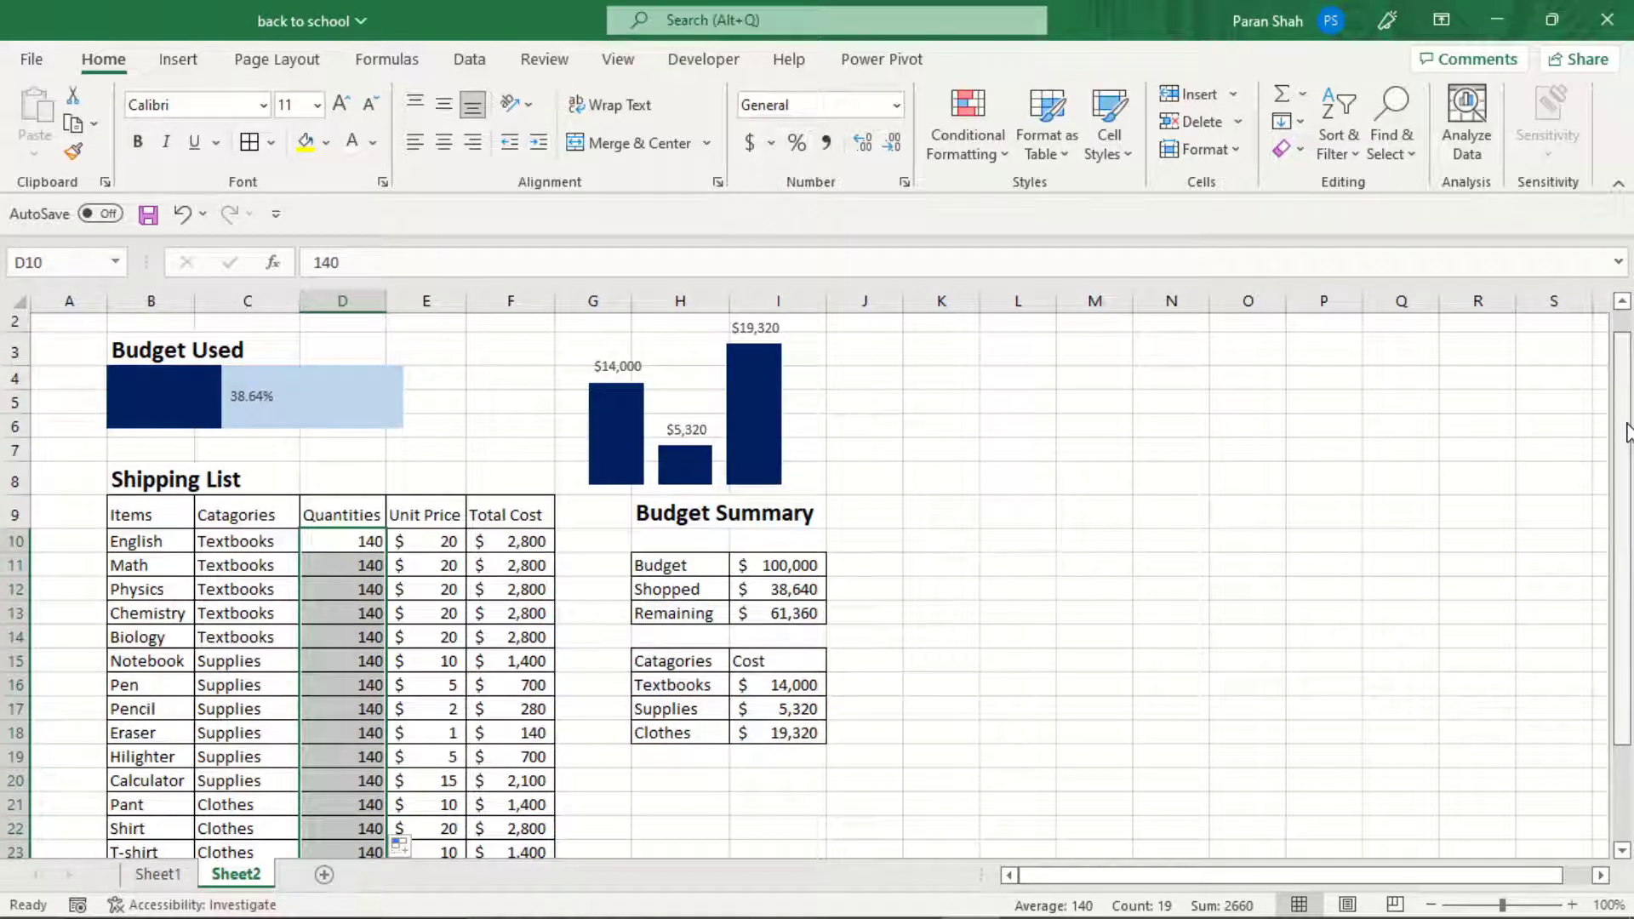
left_click(618, 59)
left_click(662, 104)
left_click(574, 142)
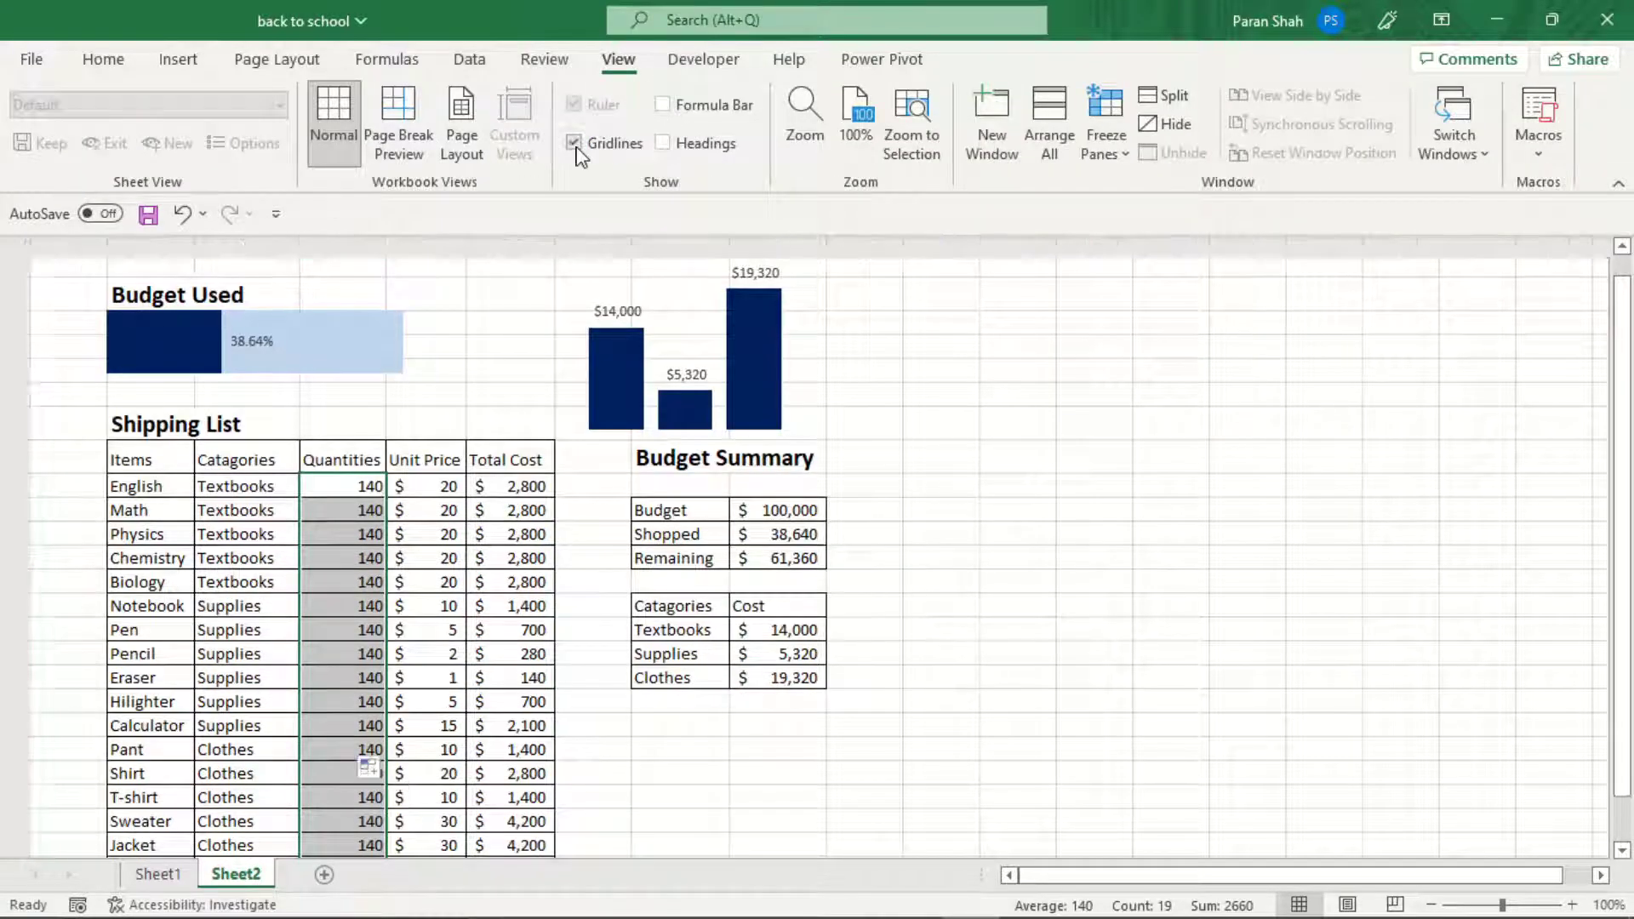
left_click(662, 143)
Set the ribbon to auto-hide so that the budget sheet fills the screen.
left_click(1440, 19)
left_click(1440, 19)
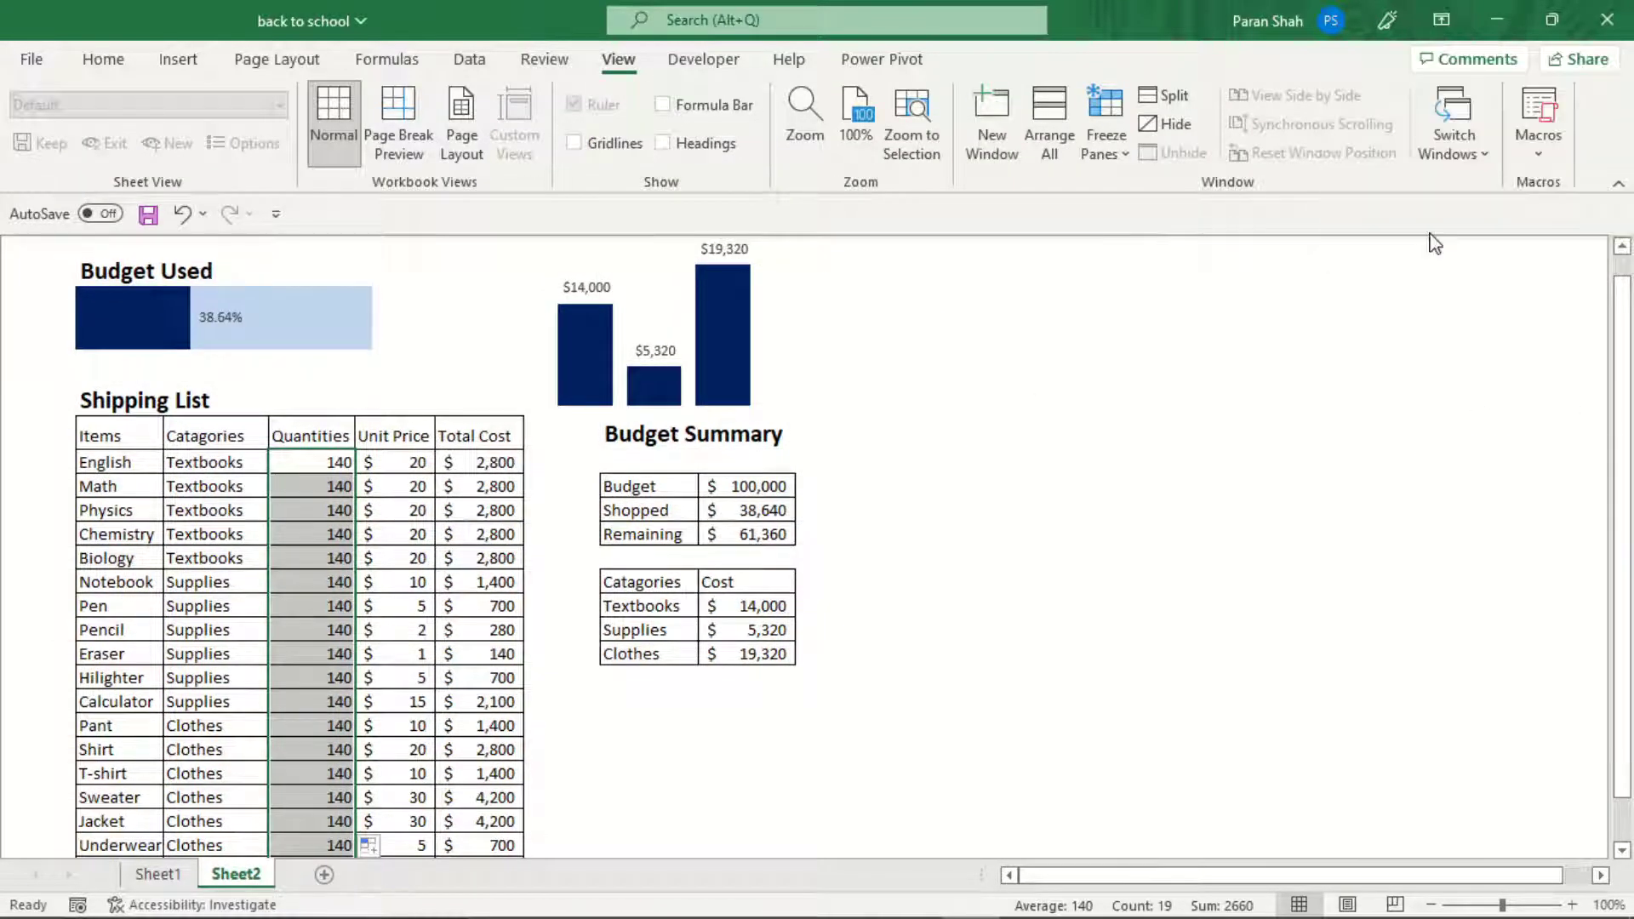
left_click(1439, 18)
left_click(1438, 61)
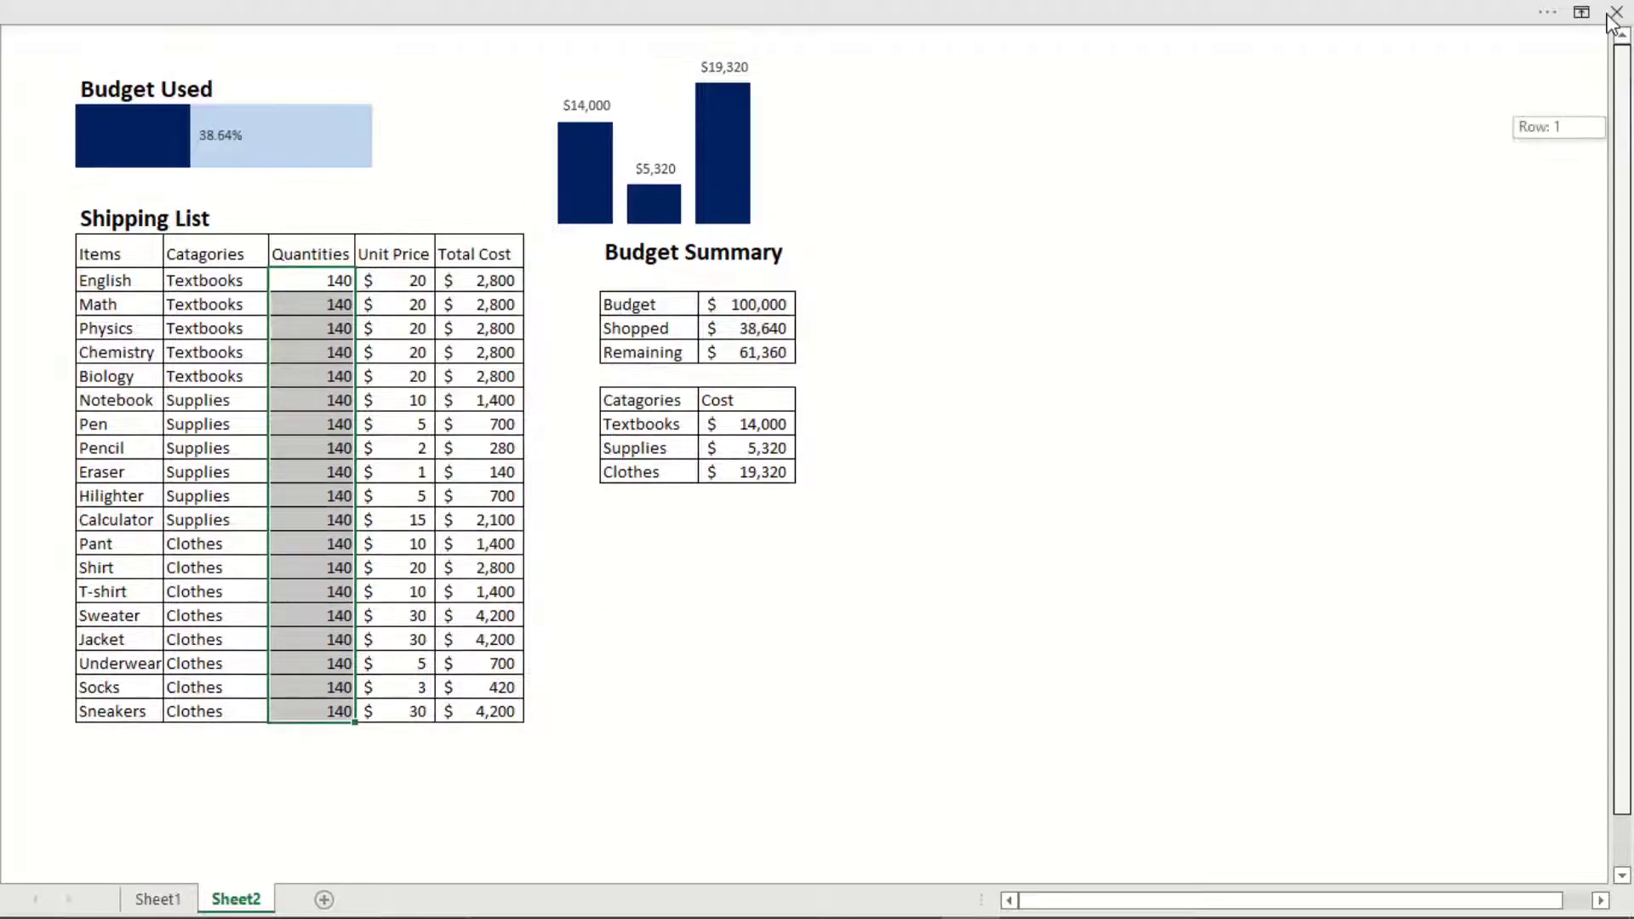
Set the English textbook quantity to 200 and fill that value down to the Sneakers row.
left_click(316, 281)
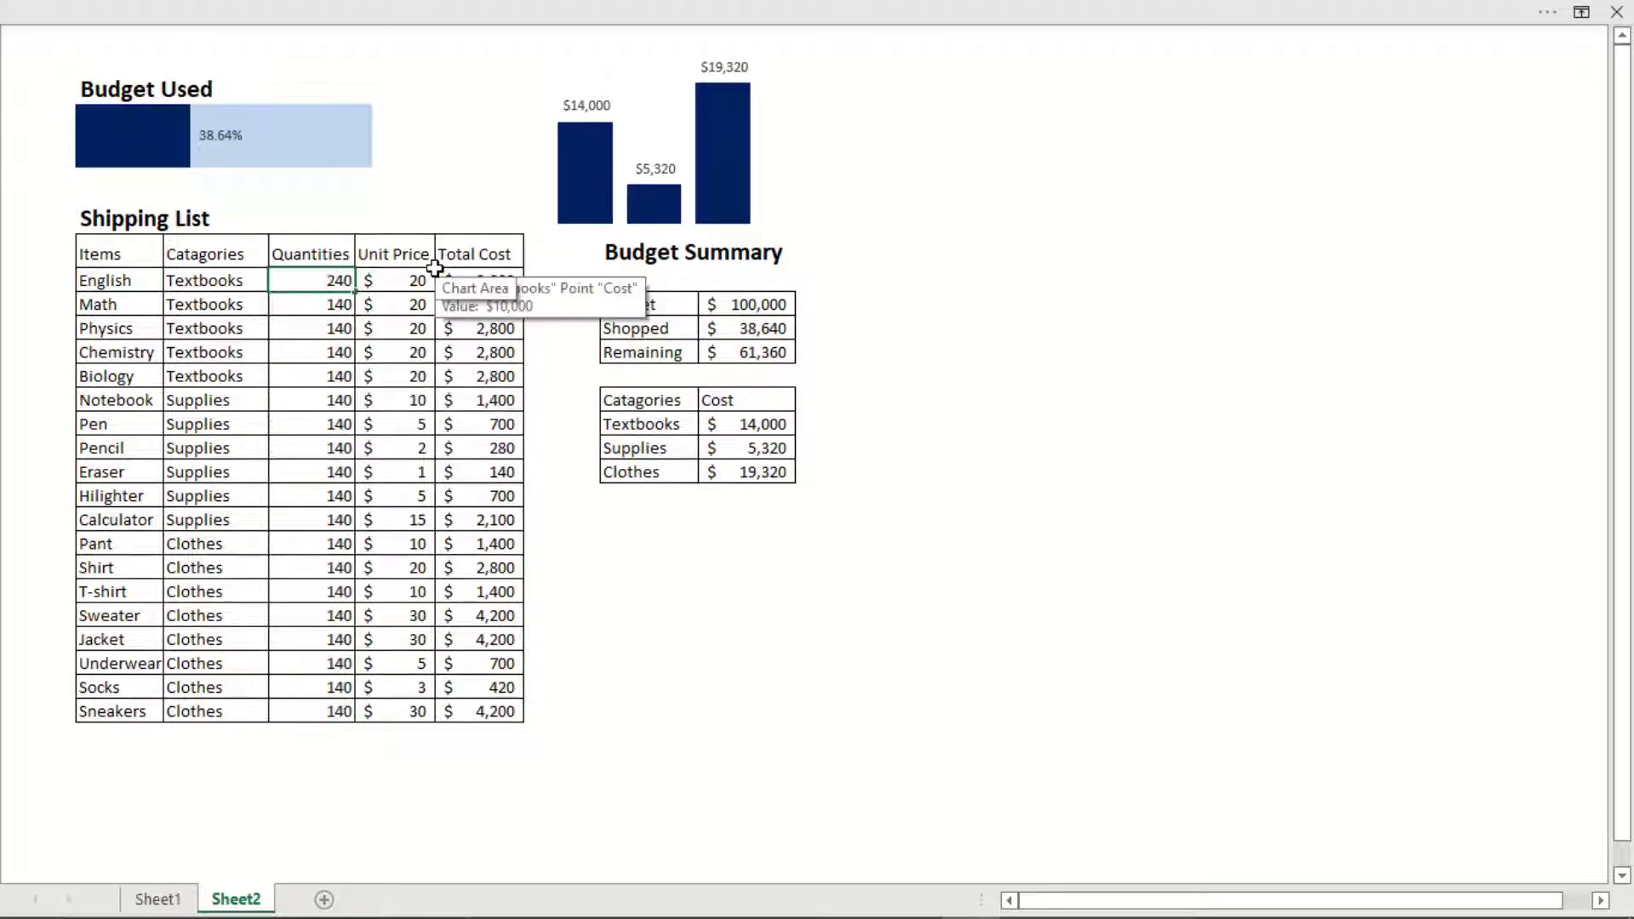
type("200")
key("Return")
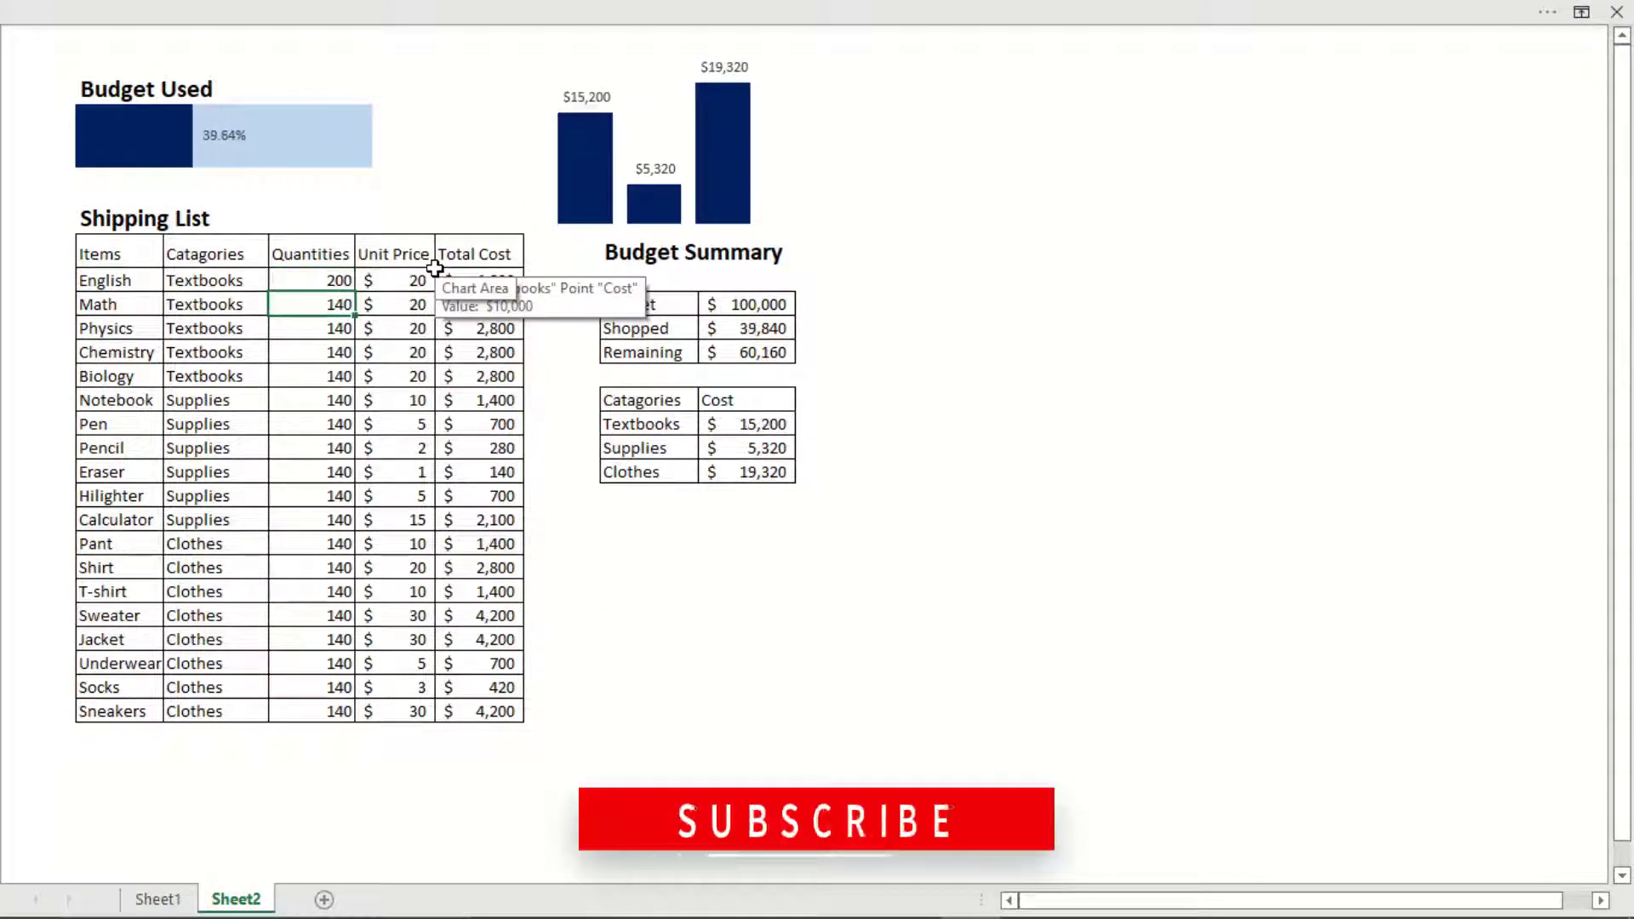
left_click(345, 282)
double_click(353, 292)
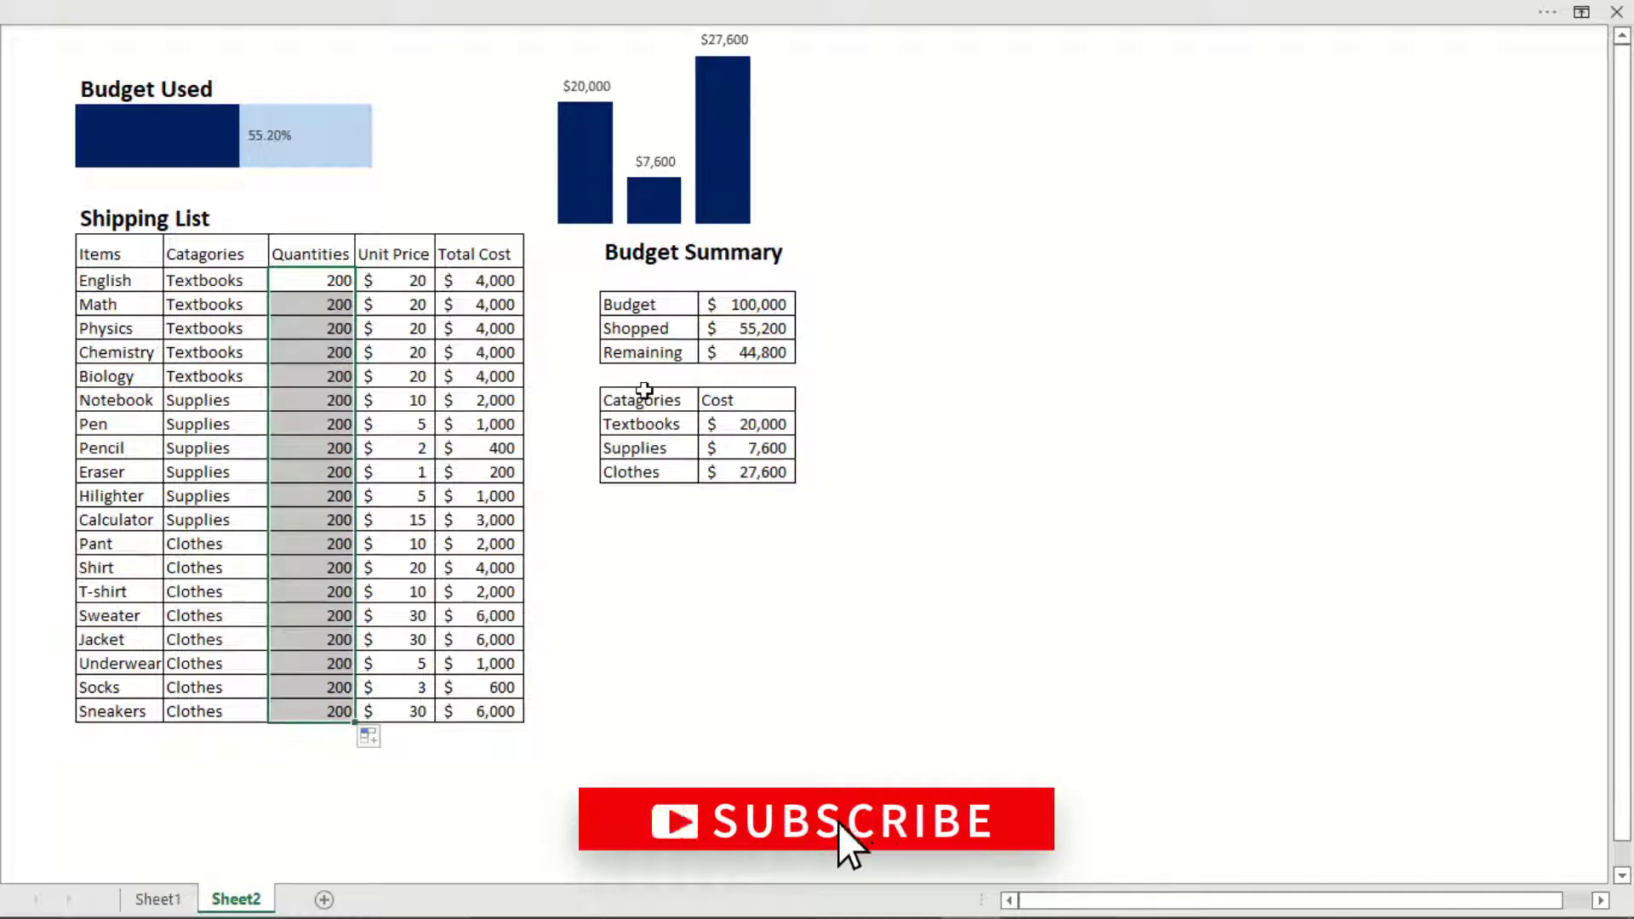
Set the English textbook quantity to 300 and fill that value down the Quantities column to the Sneakers row.
left_click(332, 285)
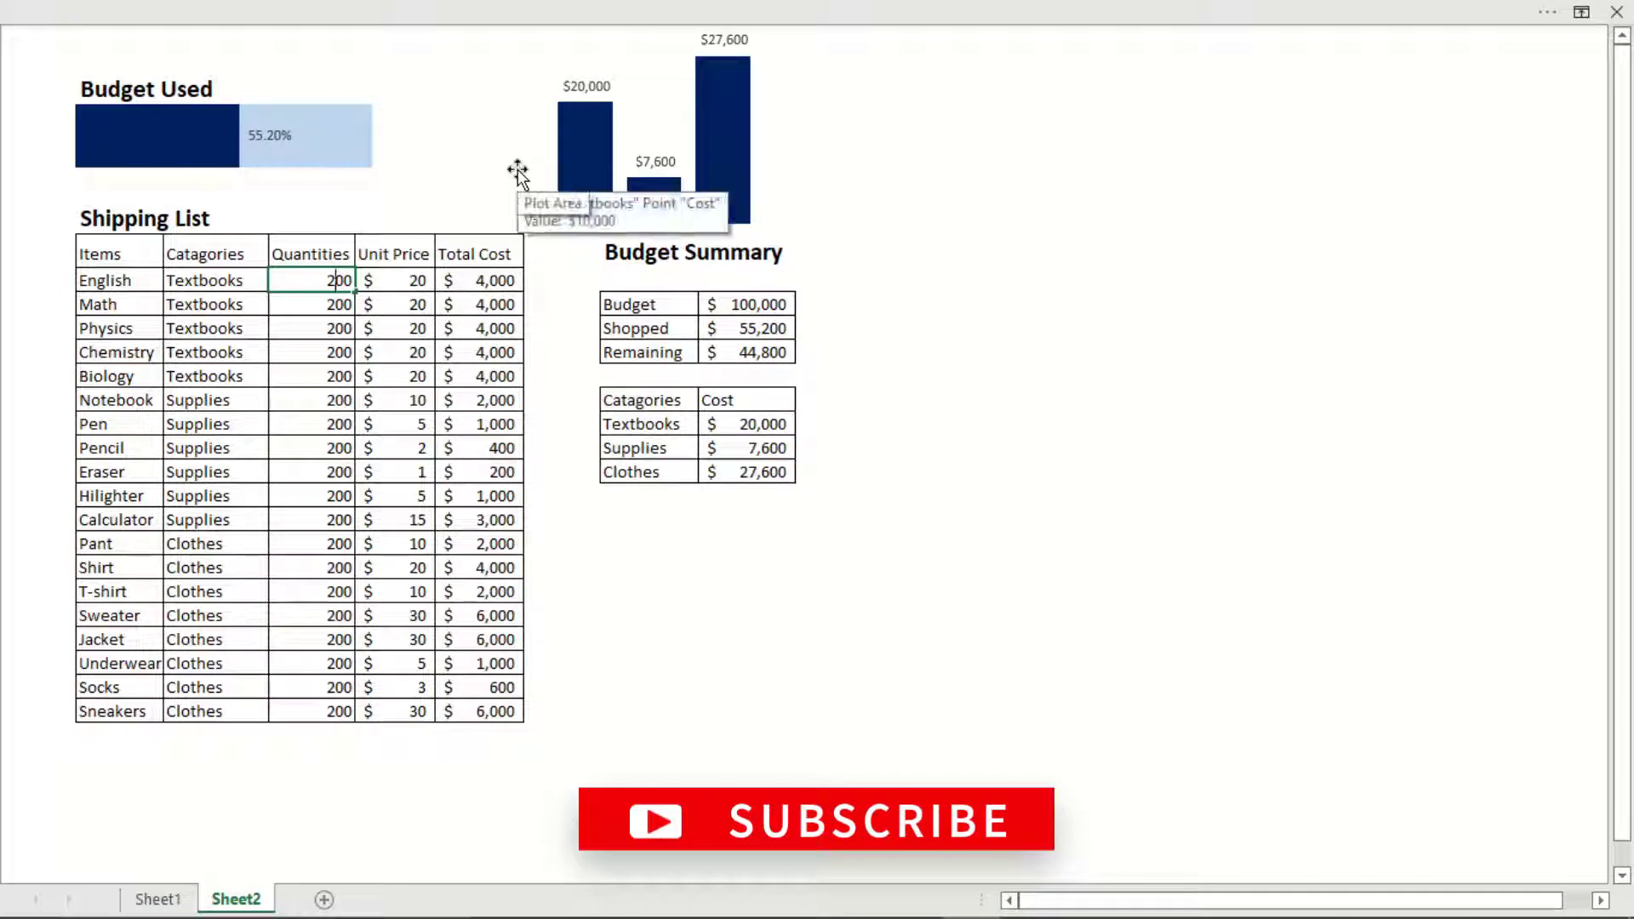
type("300")
key("Return")
left_click(331, 283)
double_click(354, 293)
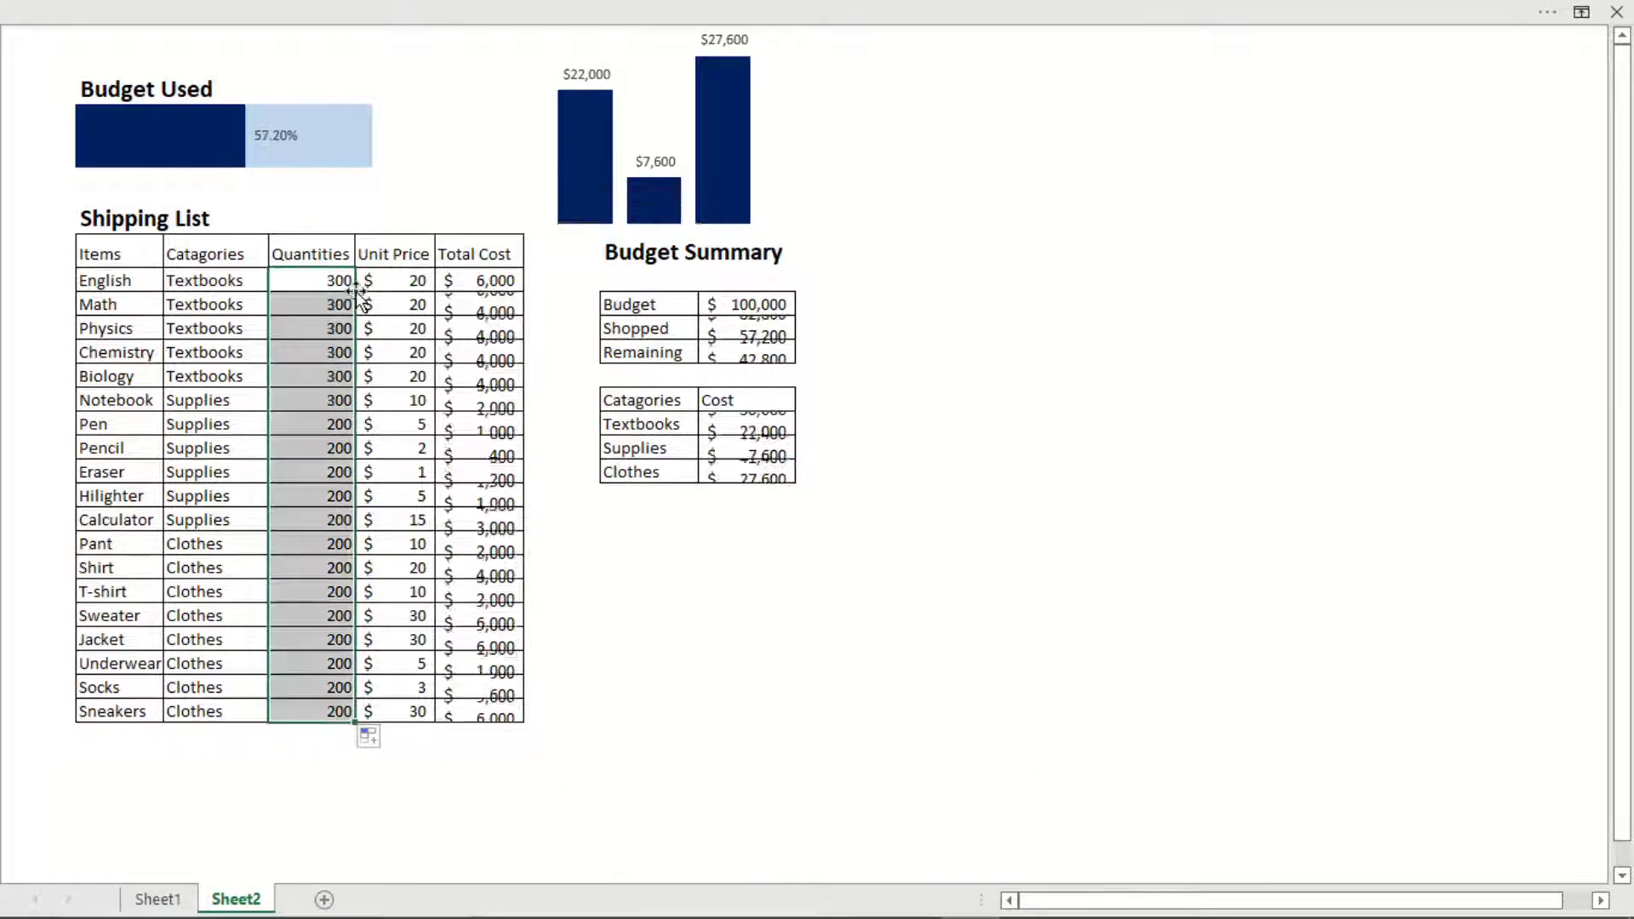
Change the English textbook quantity back to 200 and fill it down through all items in the shopping list.
double_click(335, 280)
key("BackSpace")
type("2")
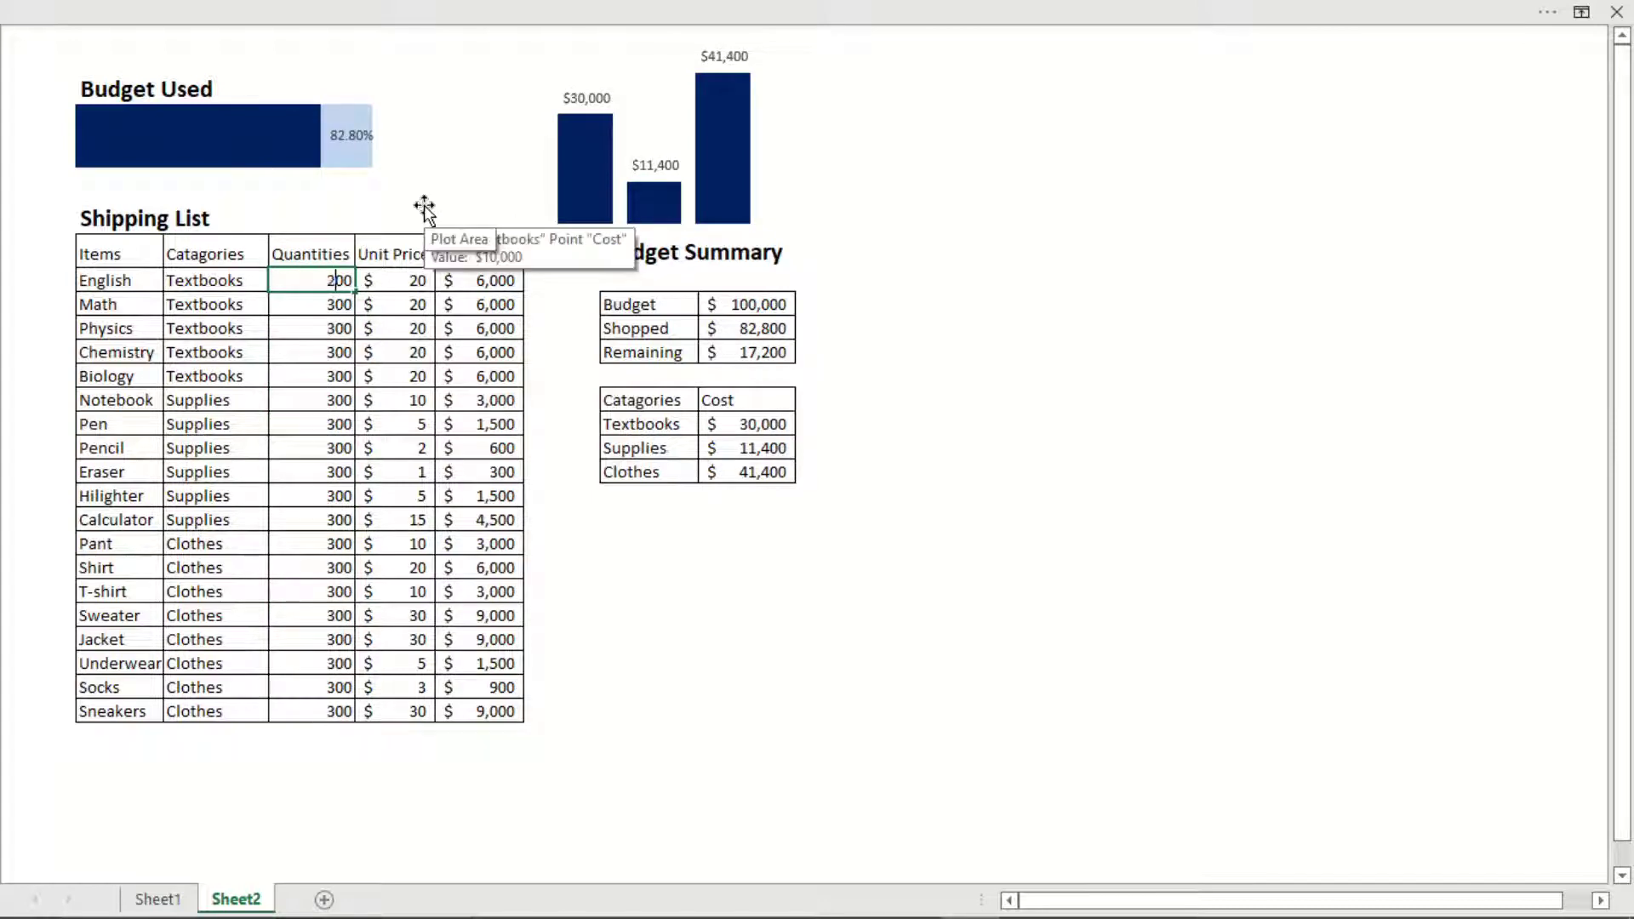
key("ctrl+Return")
double_click(355, 293)
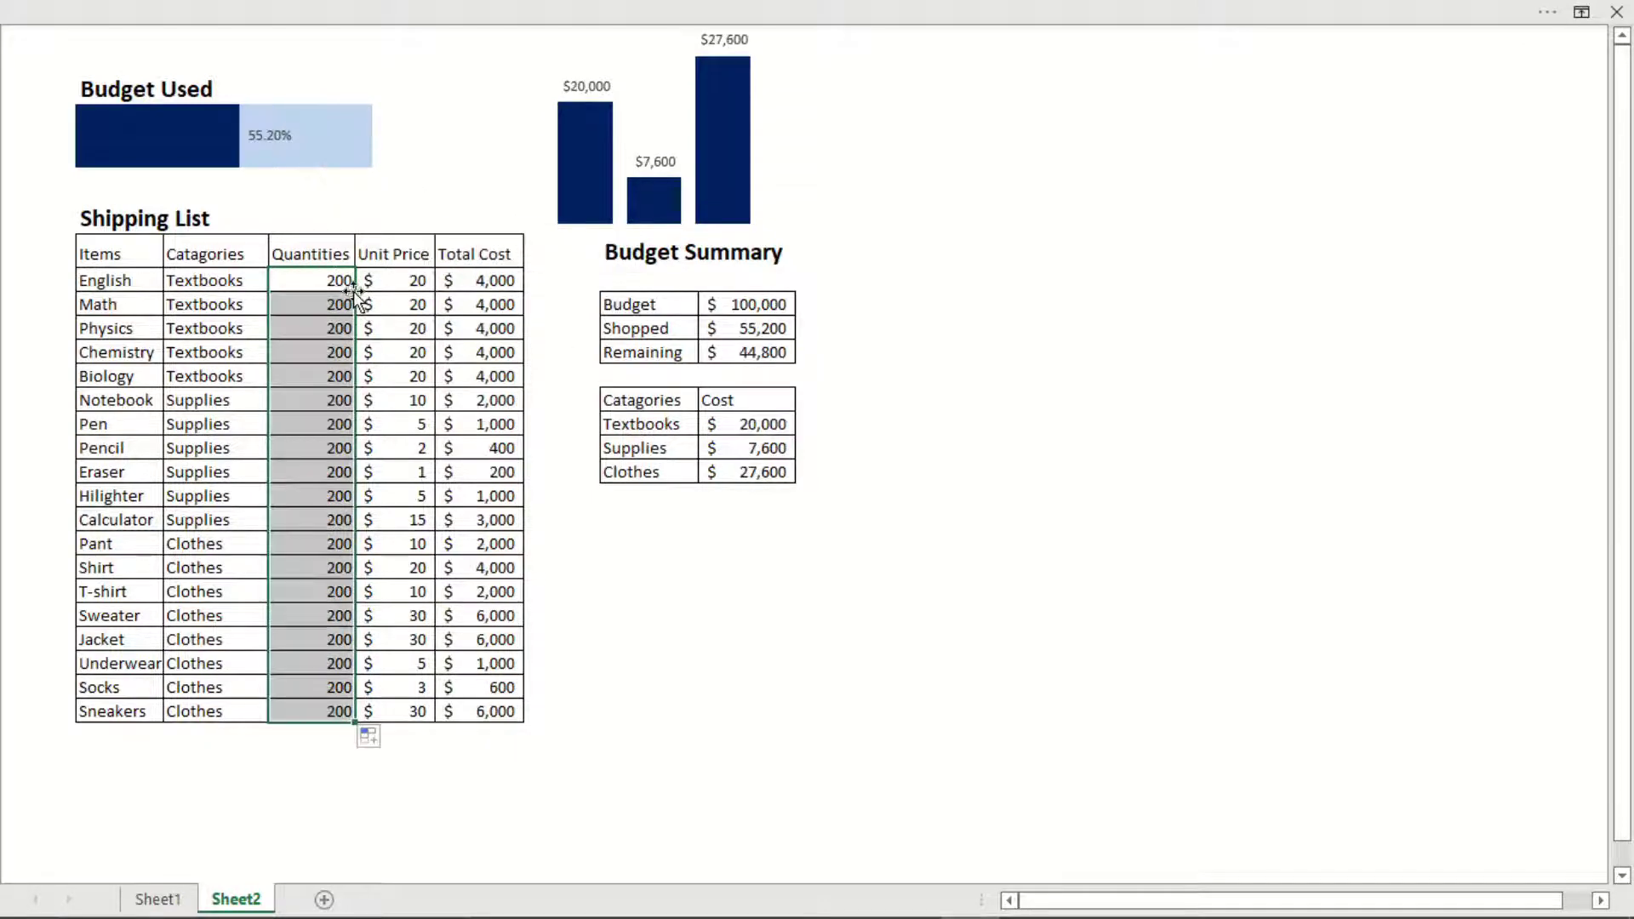
Try an English textbook quantity of 400 filled down the Quantities column, and undo the fill.
left_click(352, 288)
type("400")
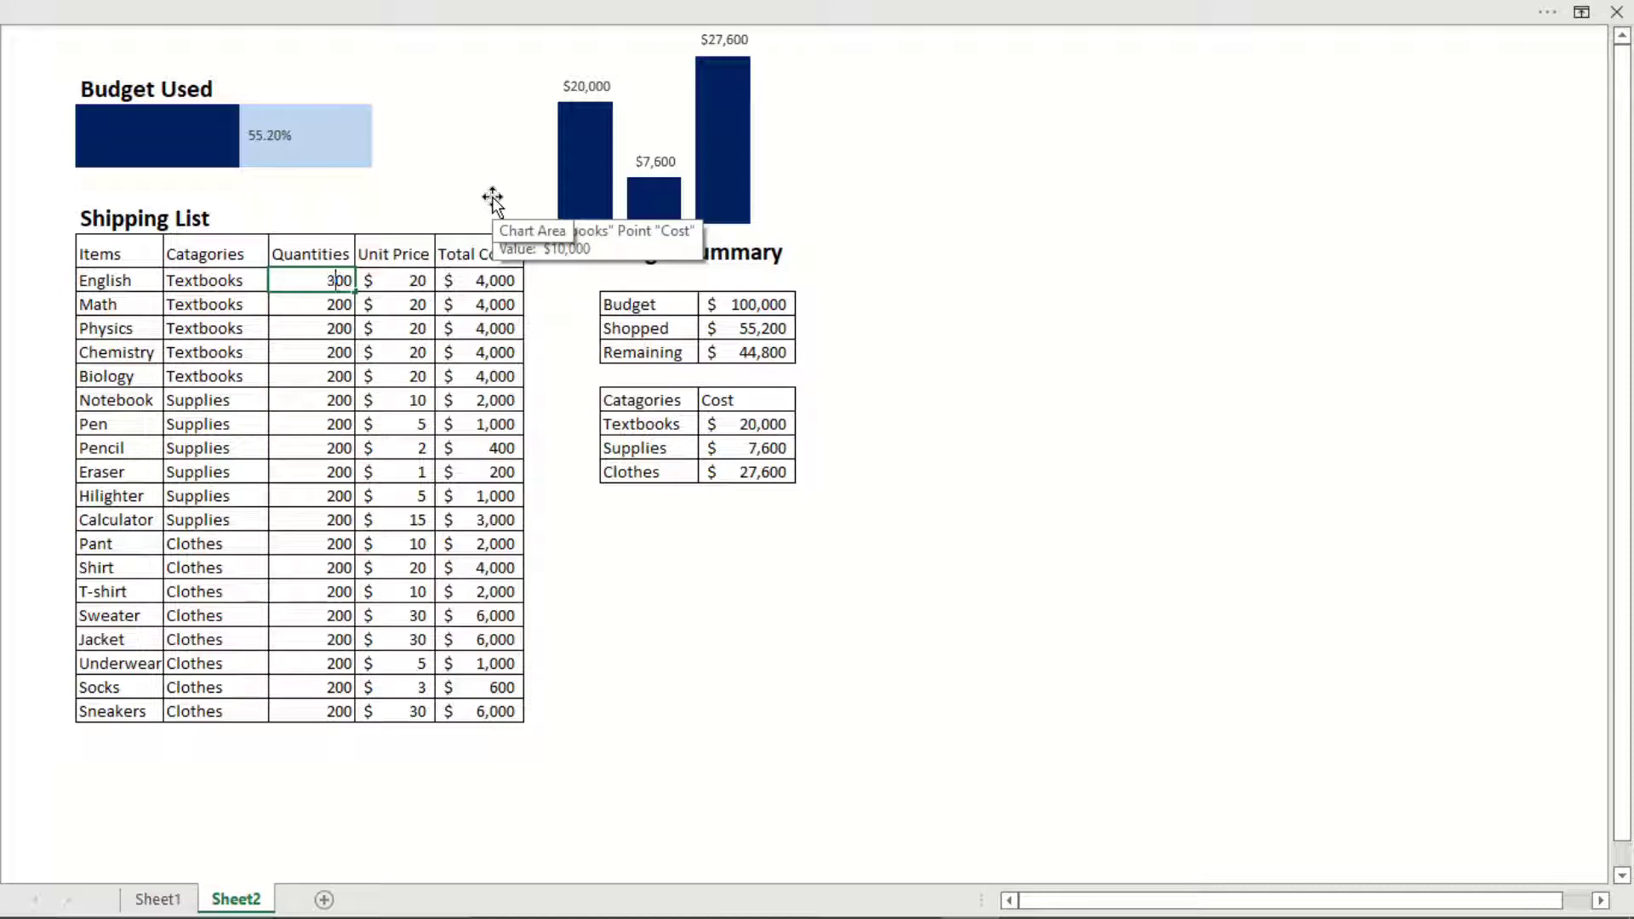
key("Return")
left_click(340, 280)
double_click(354, 293)
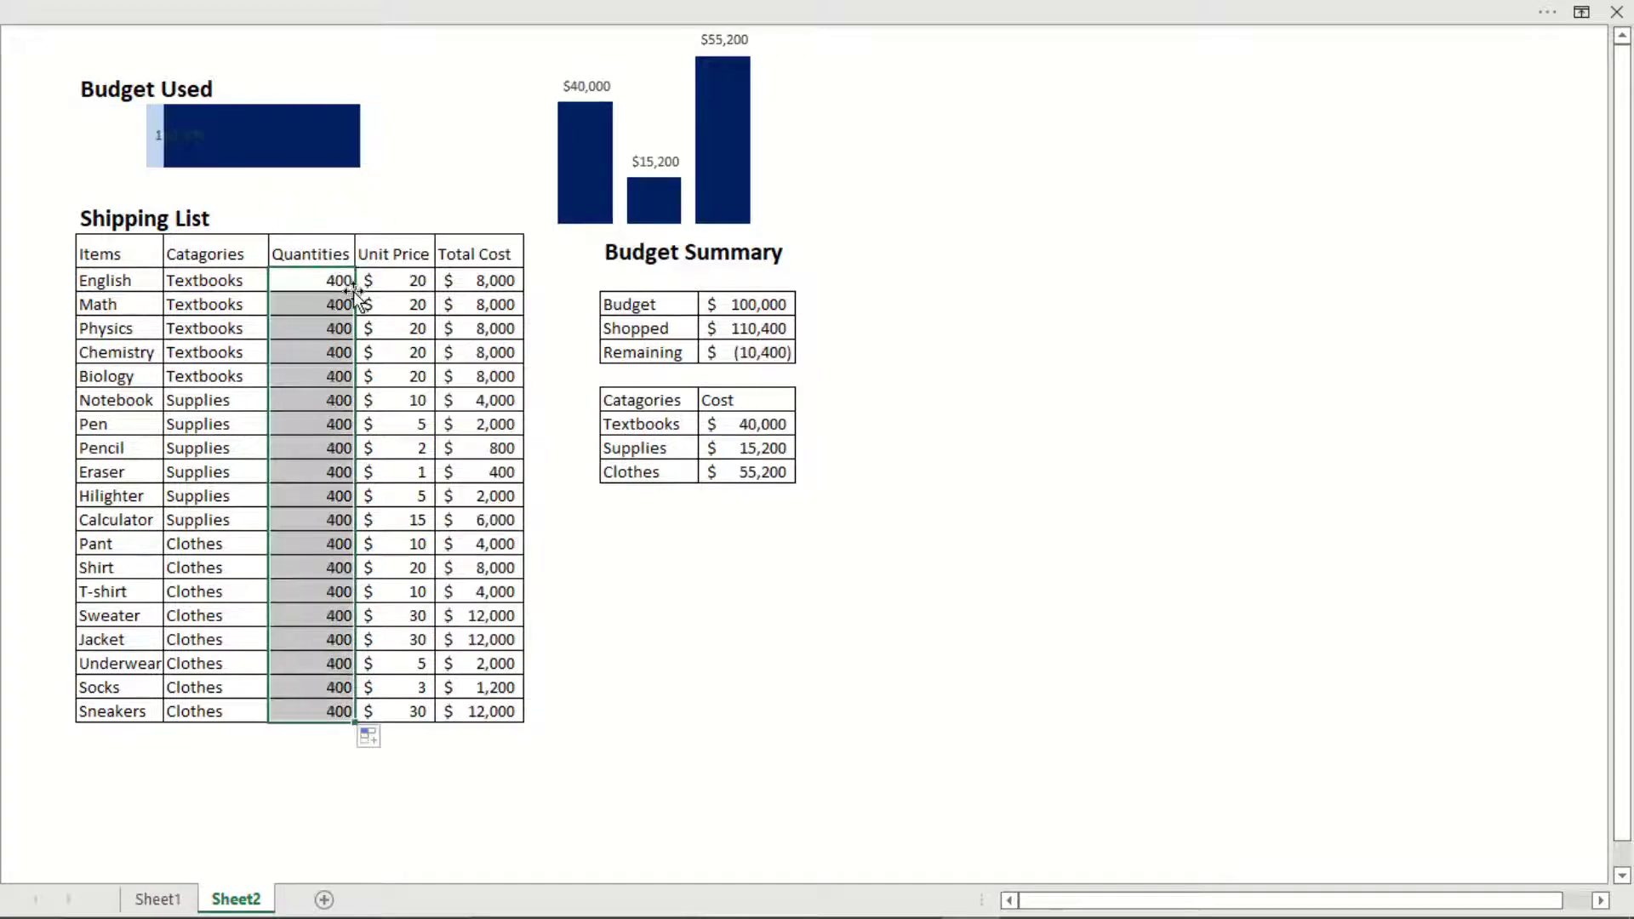
key("ctrl+z")
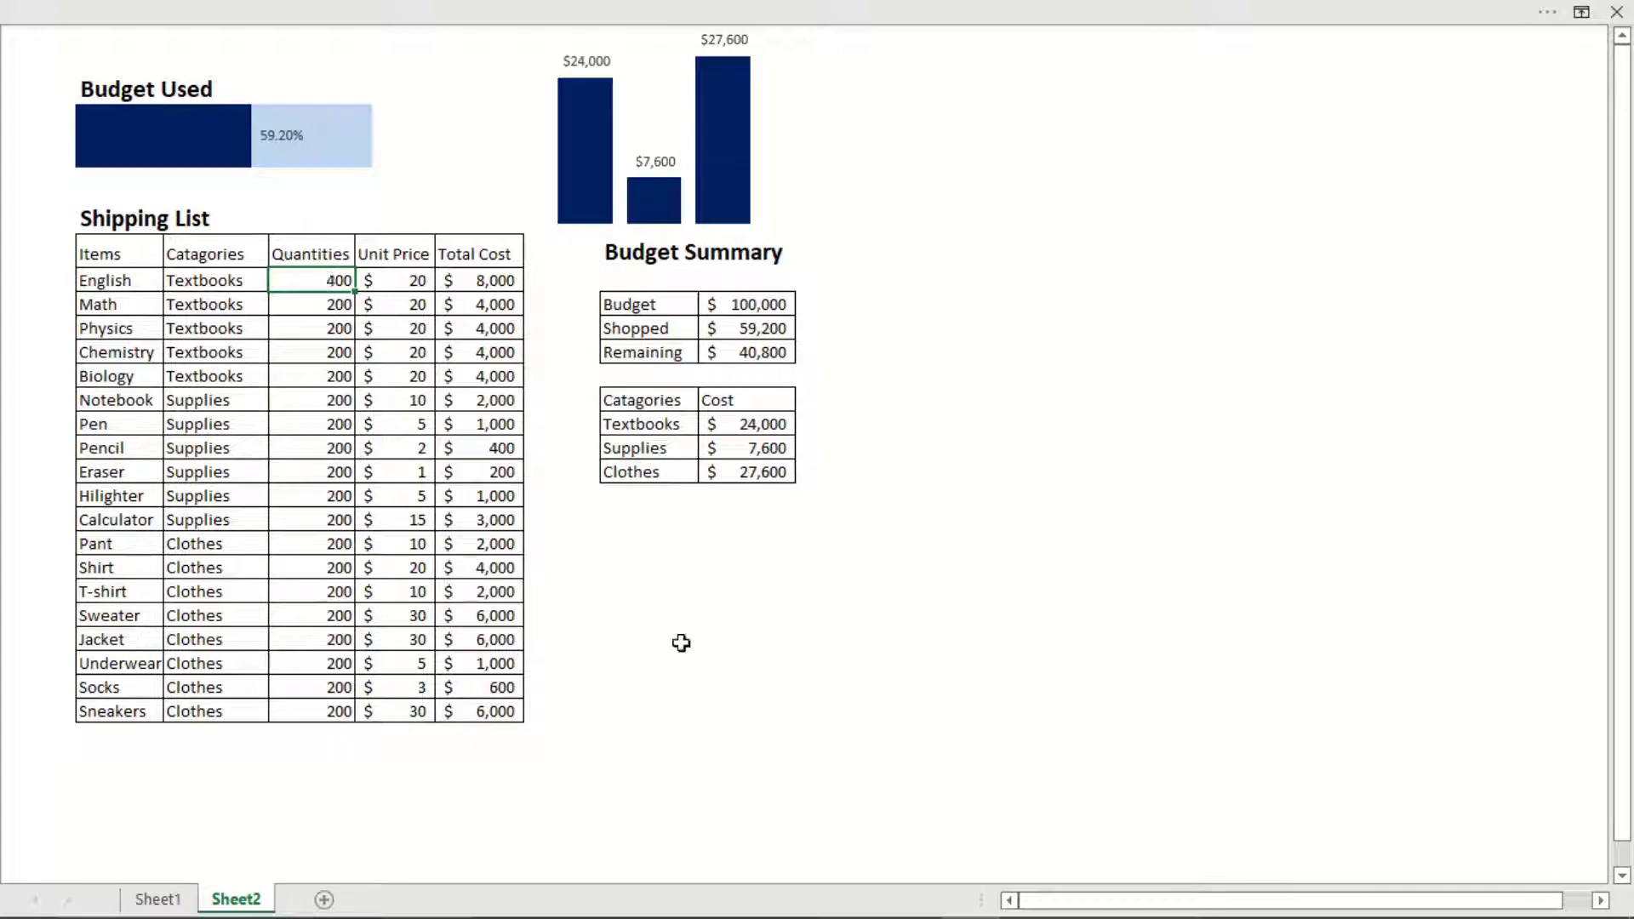
Set the English textbook quantity to 100 and fill it down the Quantities column to the Sneakers row.
type("100")
key("Return")
left_click(323, 278)
double_click(354, 293)
left_click(481, 400)
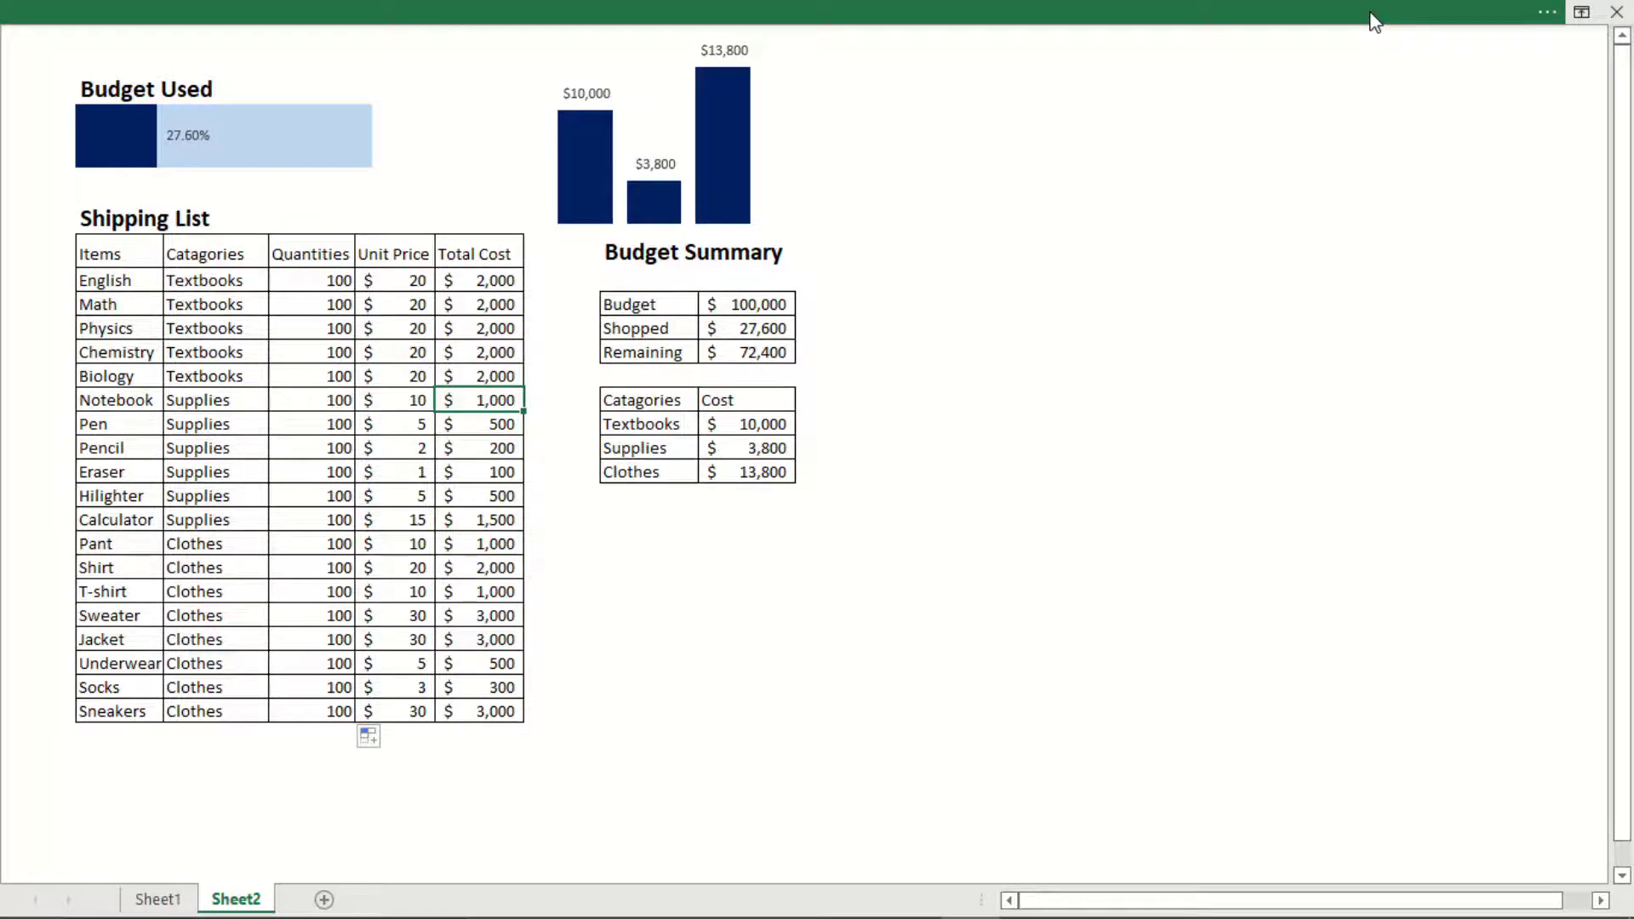
Keep the workbook open and set the ribbon to show its tabs and commands permanently again.
left_click(1618, 12)
left_click(919, 516)
left_click(1437, 5)
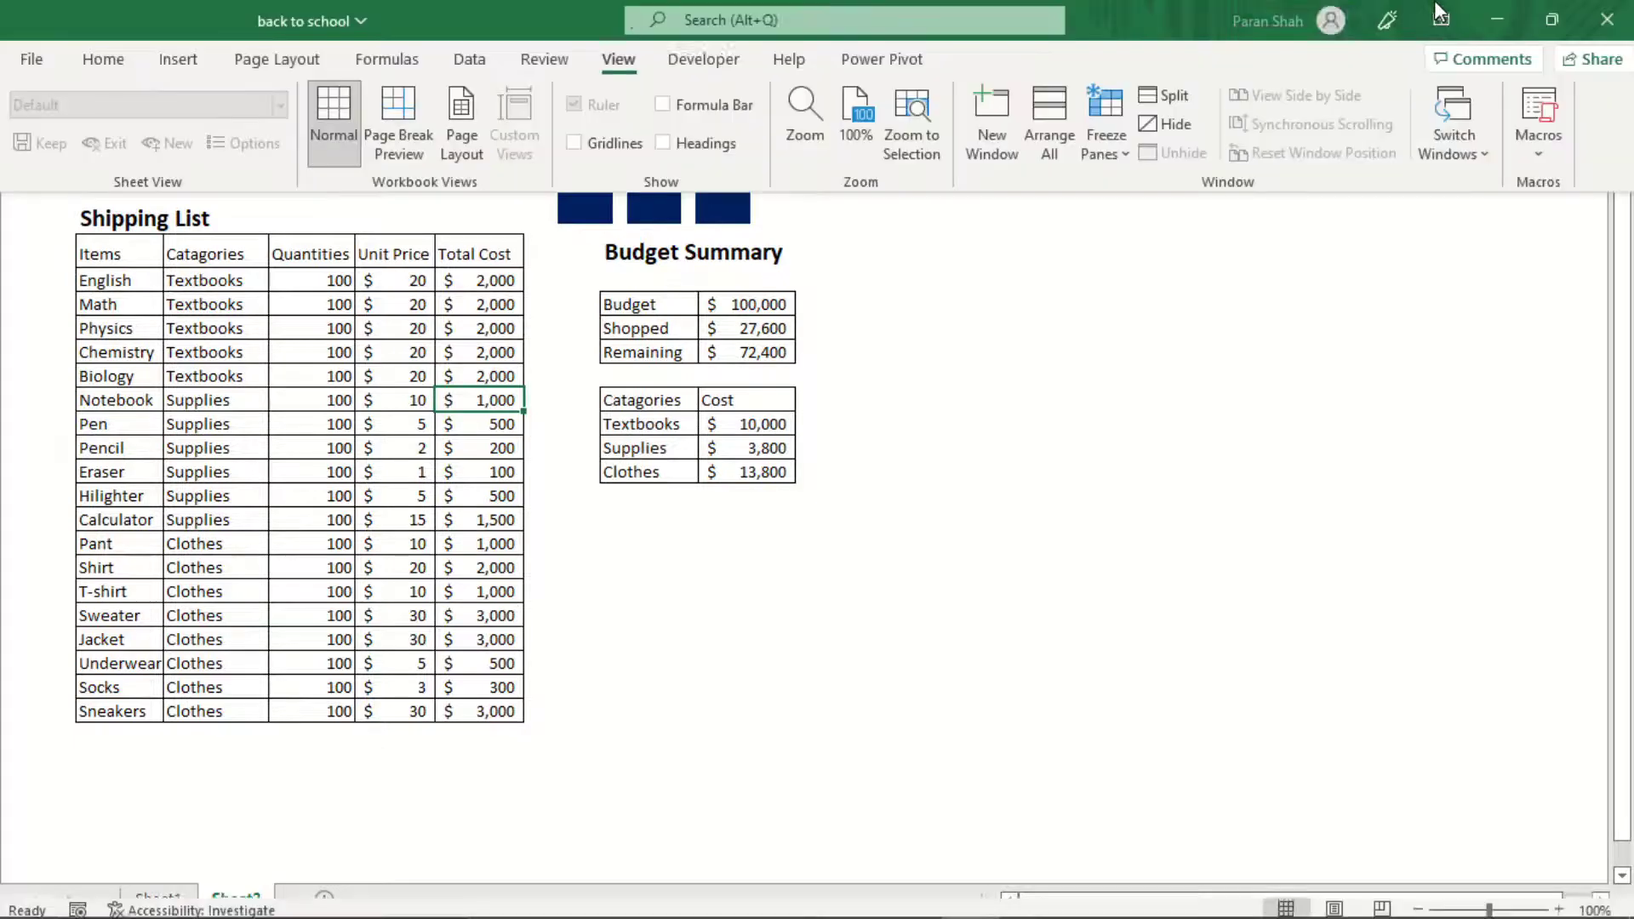
left_click(1441, 19)
left_click(1353, 223)
Show the gridlines, the row and column headings and the formula bar on the budget sheet again.
left_click(572, 143)
left_click(662, 143)
left_click(662, 104)
Close the back to school workbook without saving the changes.
left_click(1615, 26)
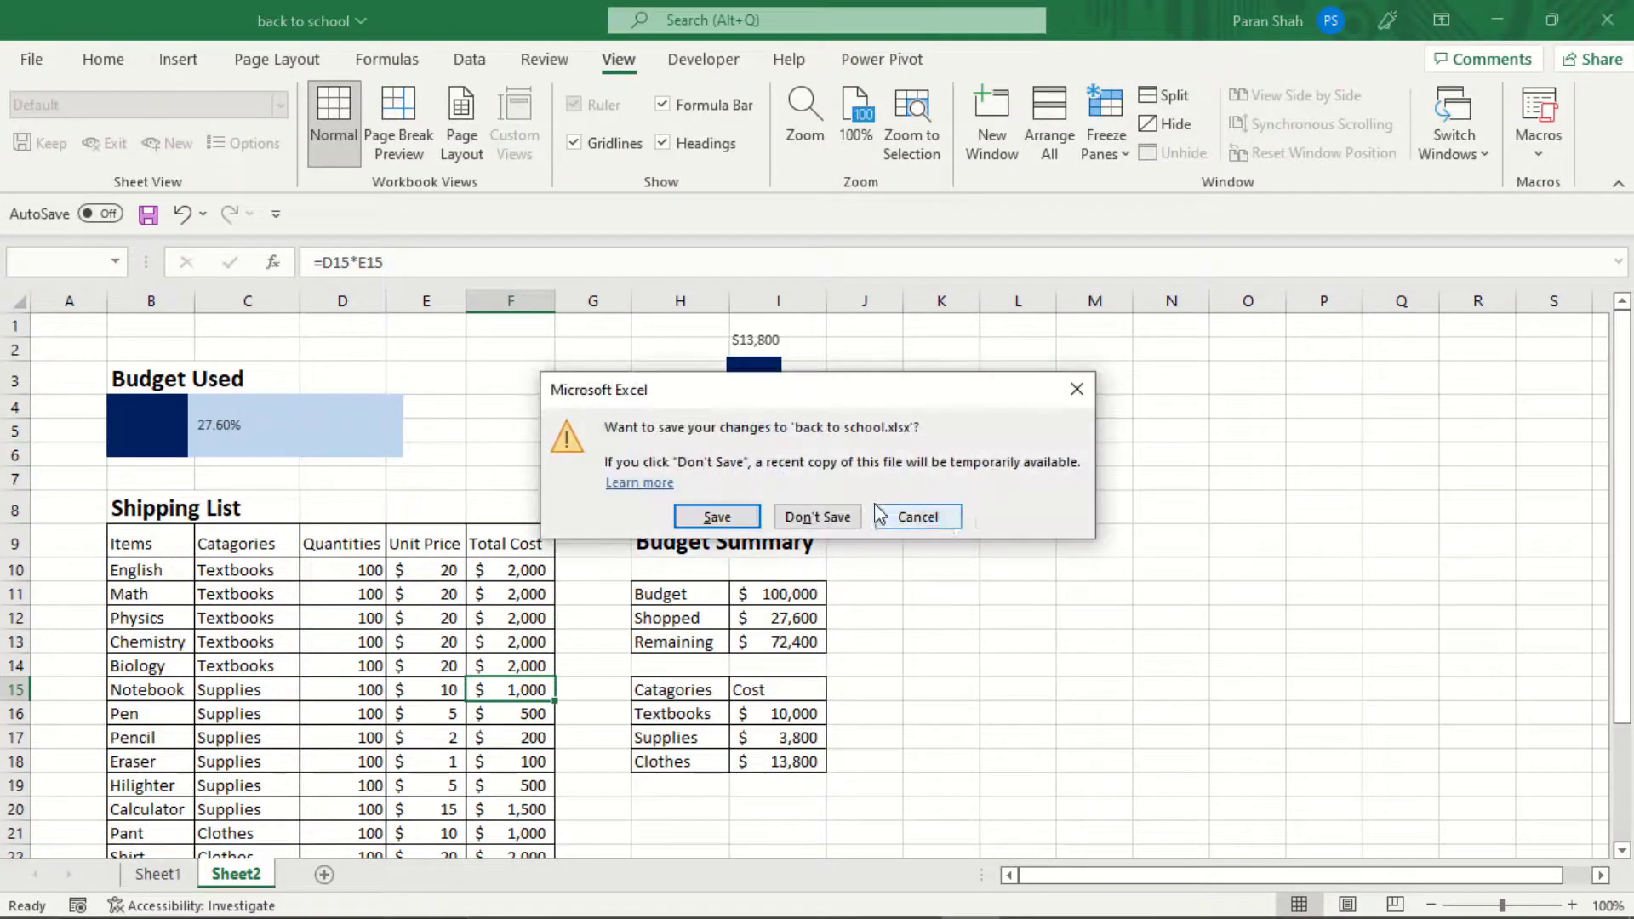
left_click(818, 517)
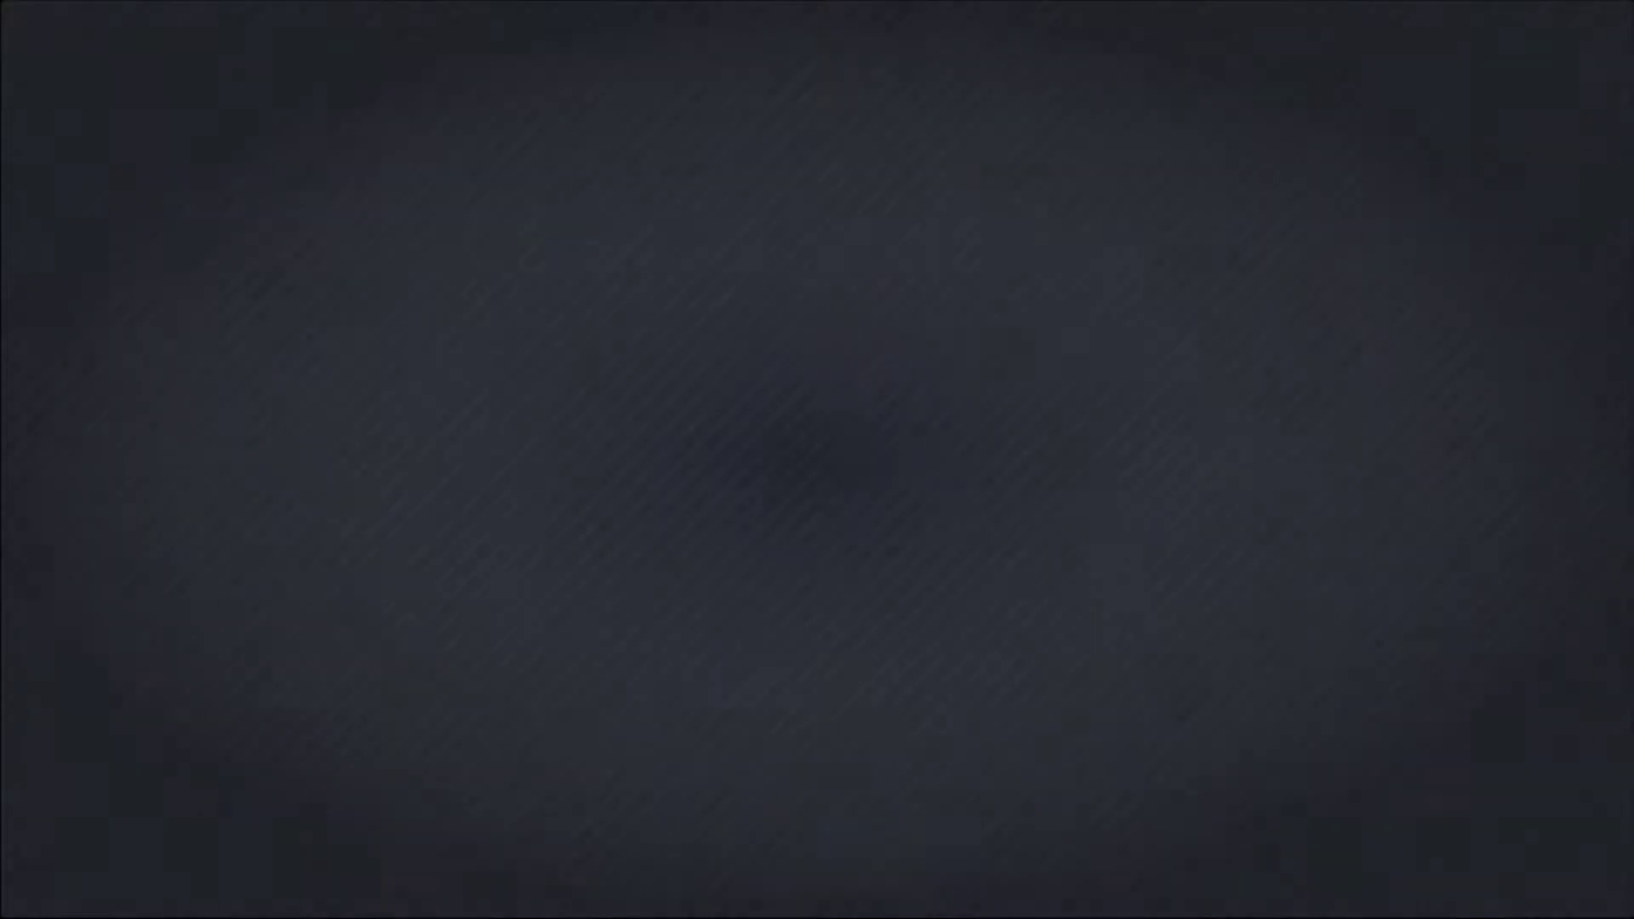